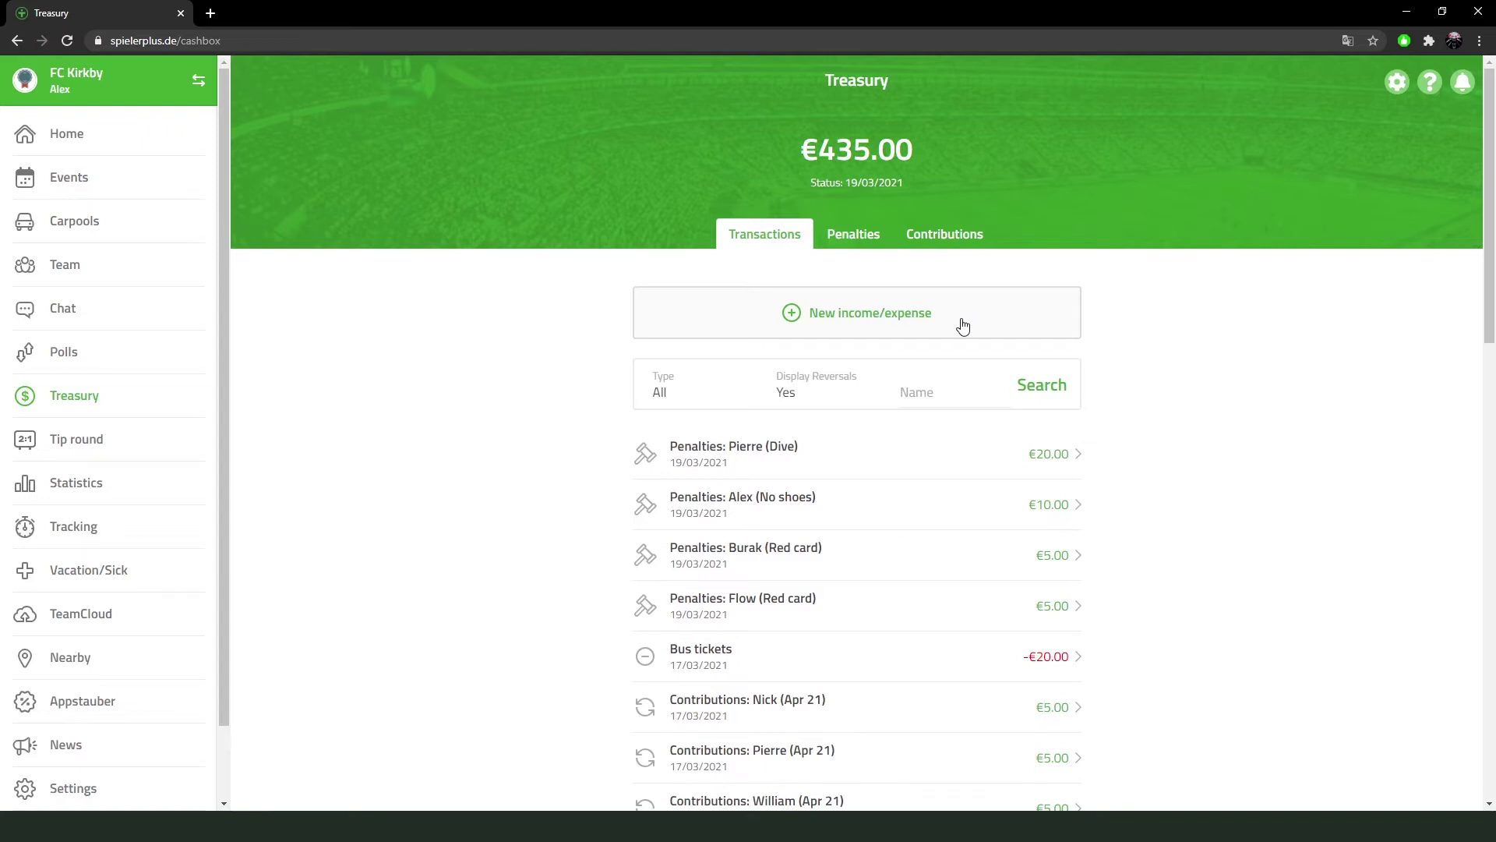
Start a new income entry with an amount of 30 and the intended purpose Donation.
left_click(963, 326)
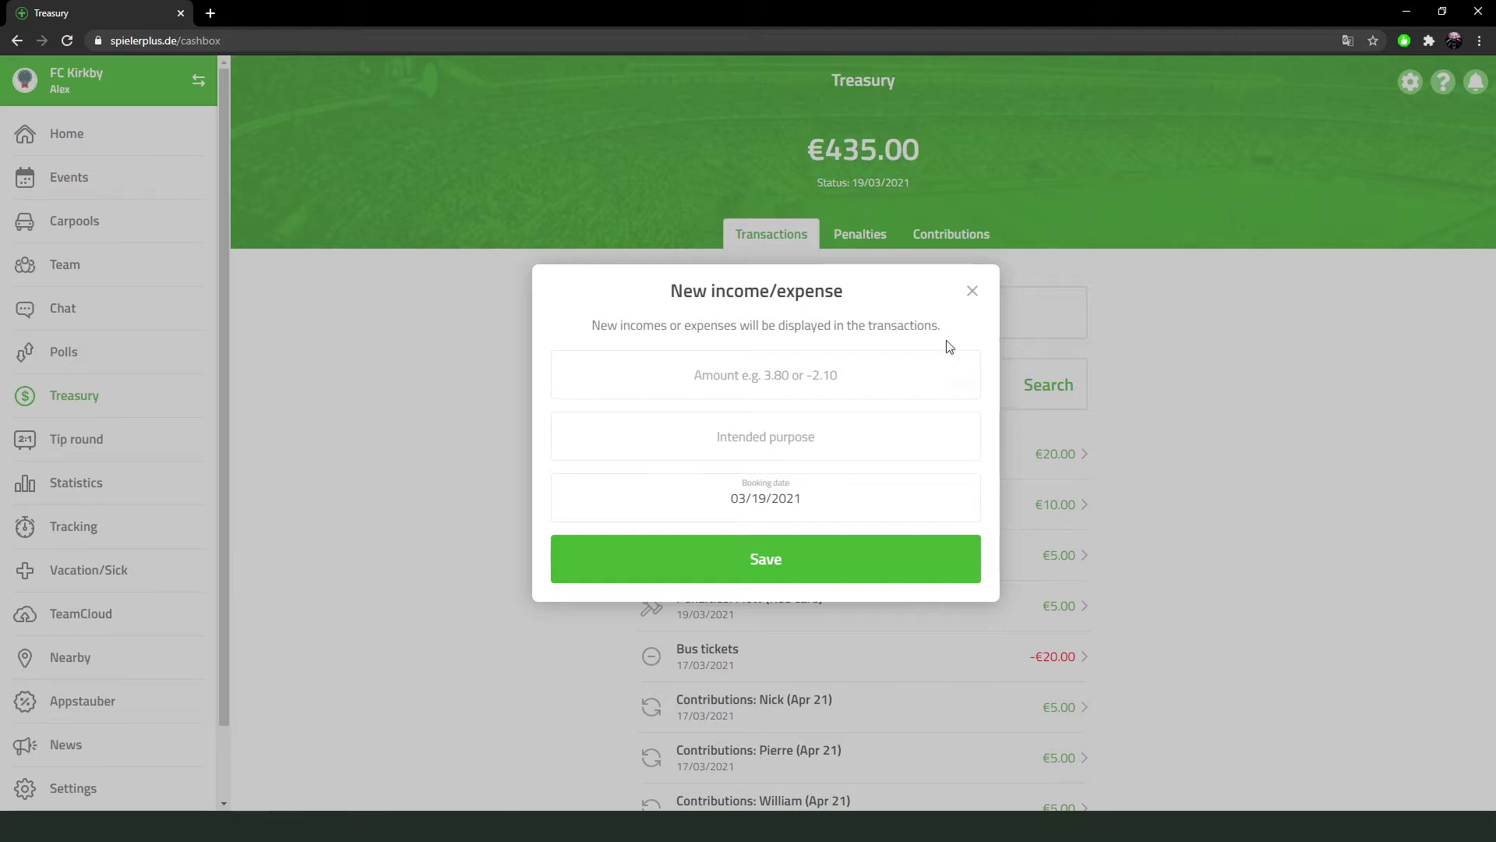
left_click(865, 387)
type("30")
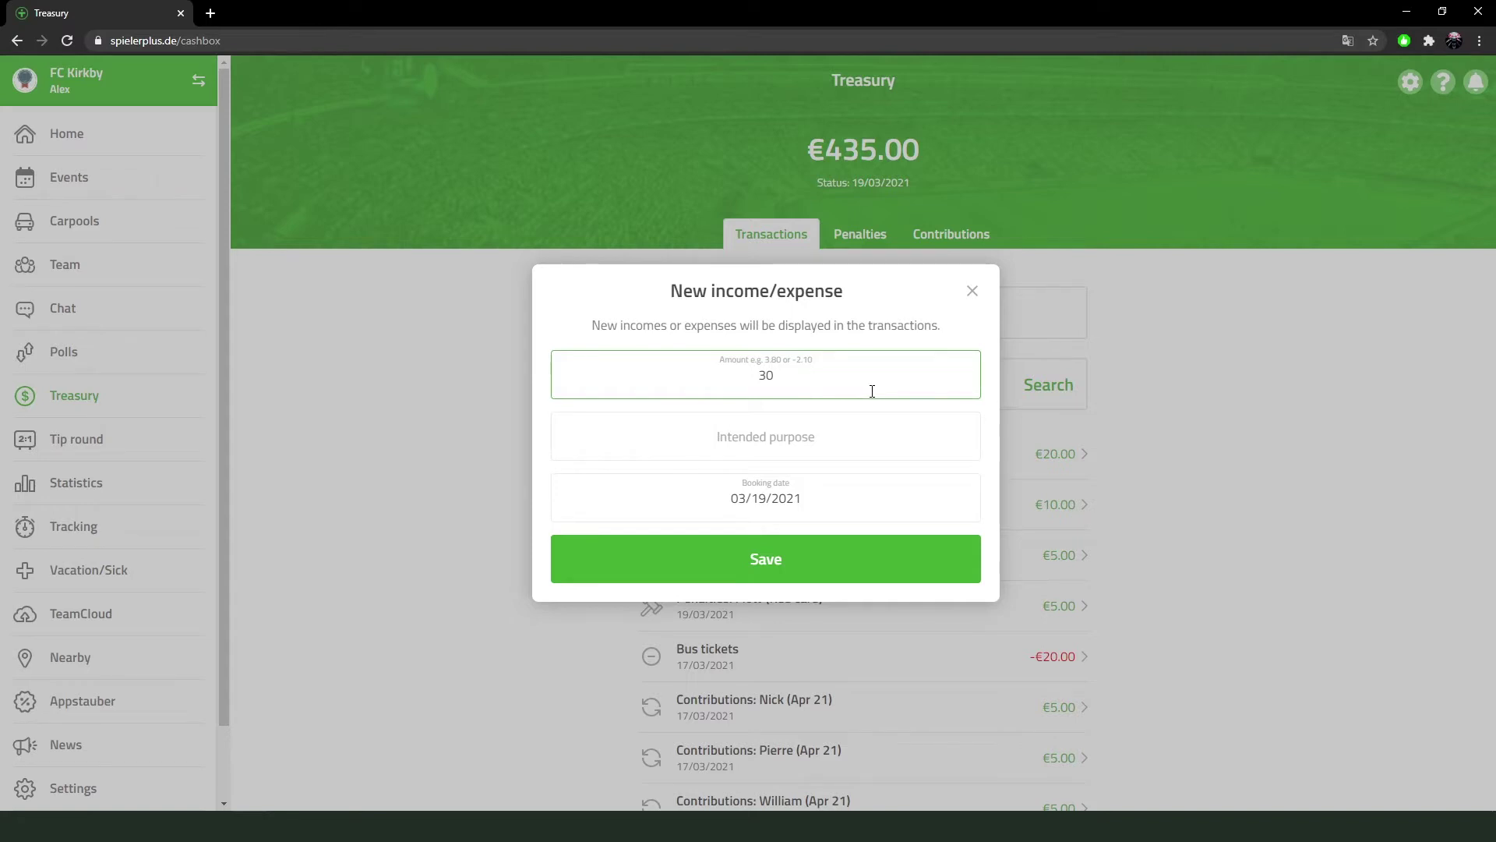
left_click(840, 434)
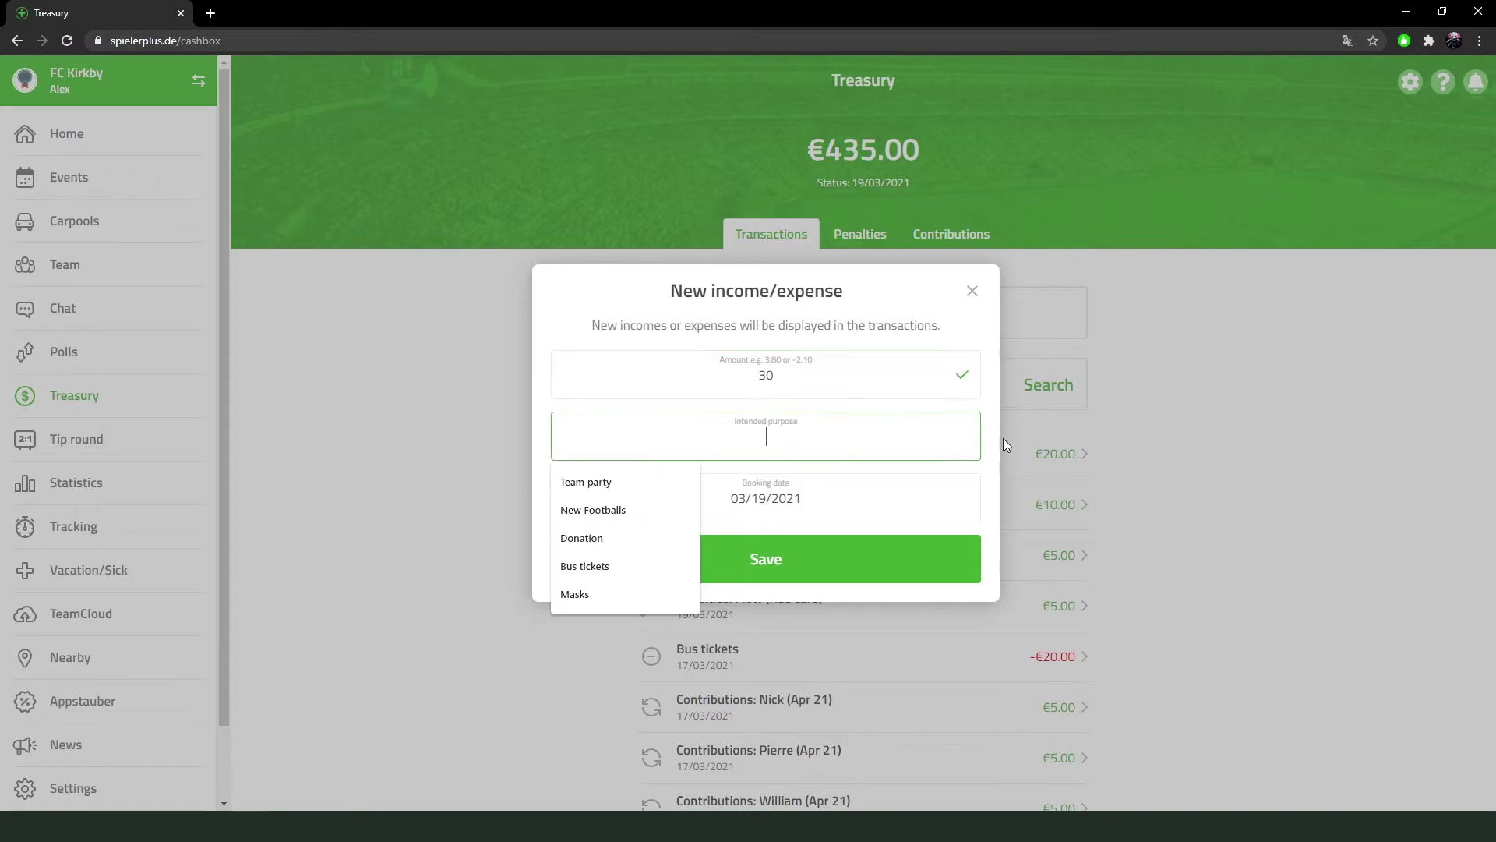
type("Donation")
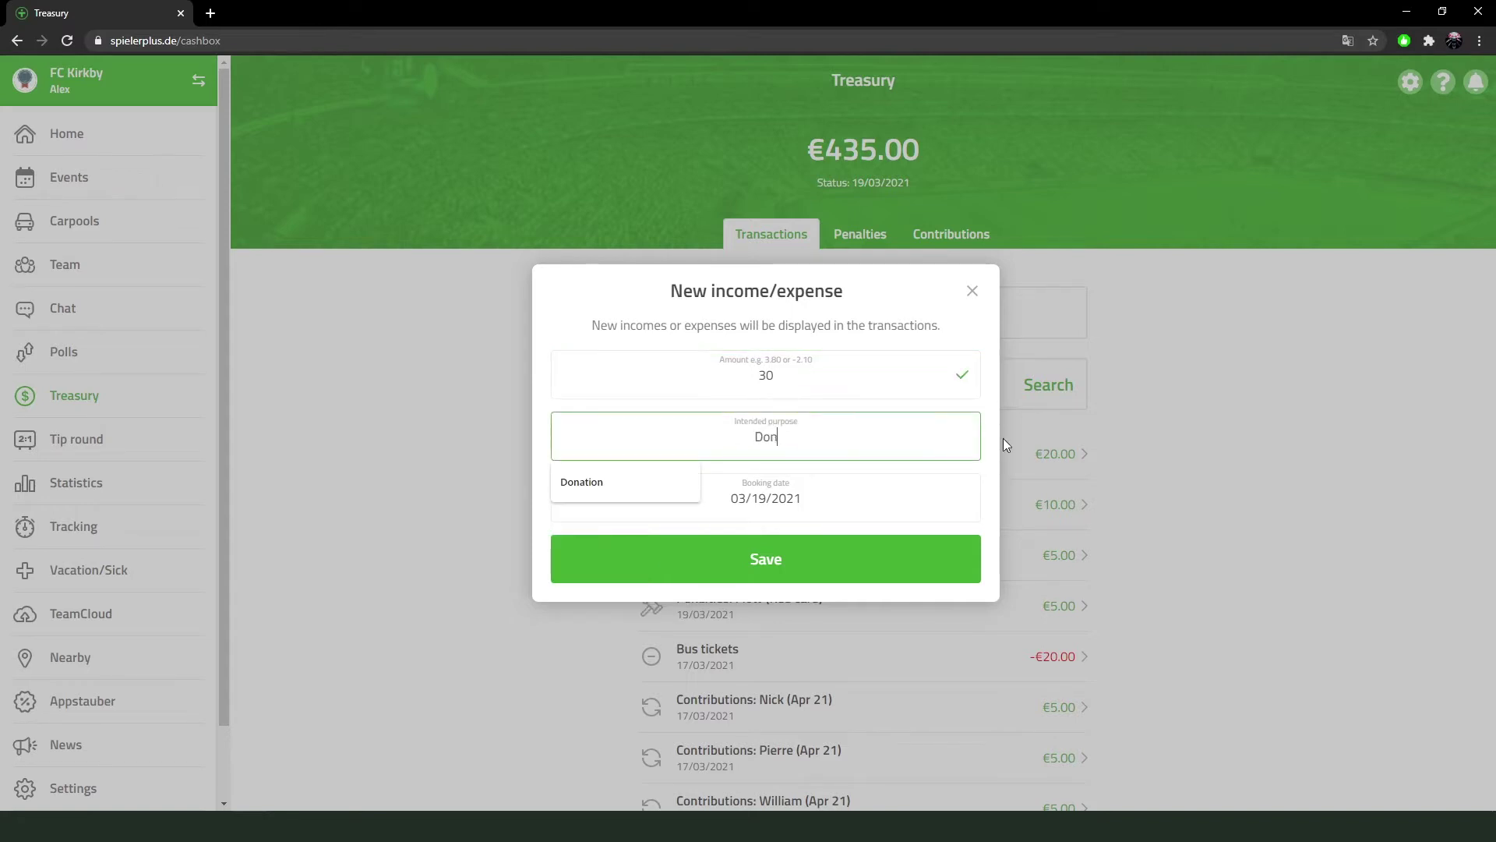
left_click(988, 476)
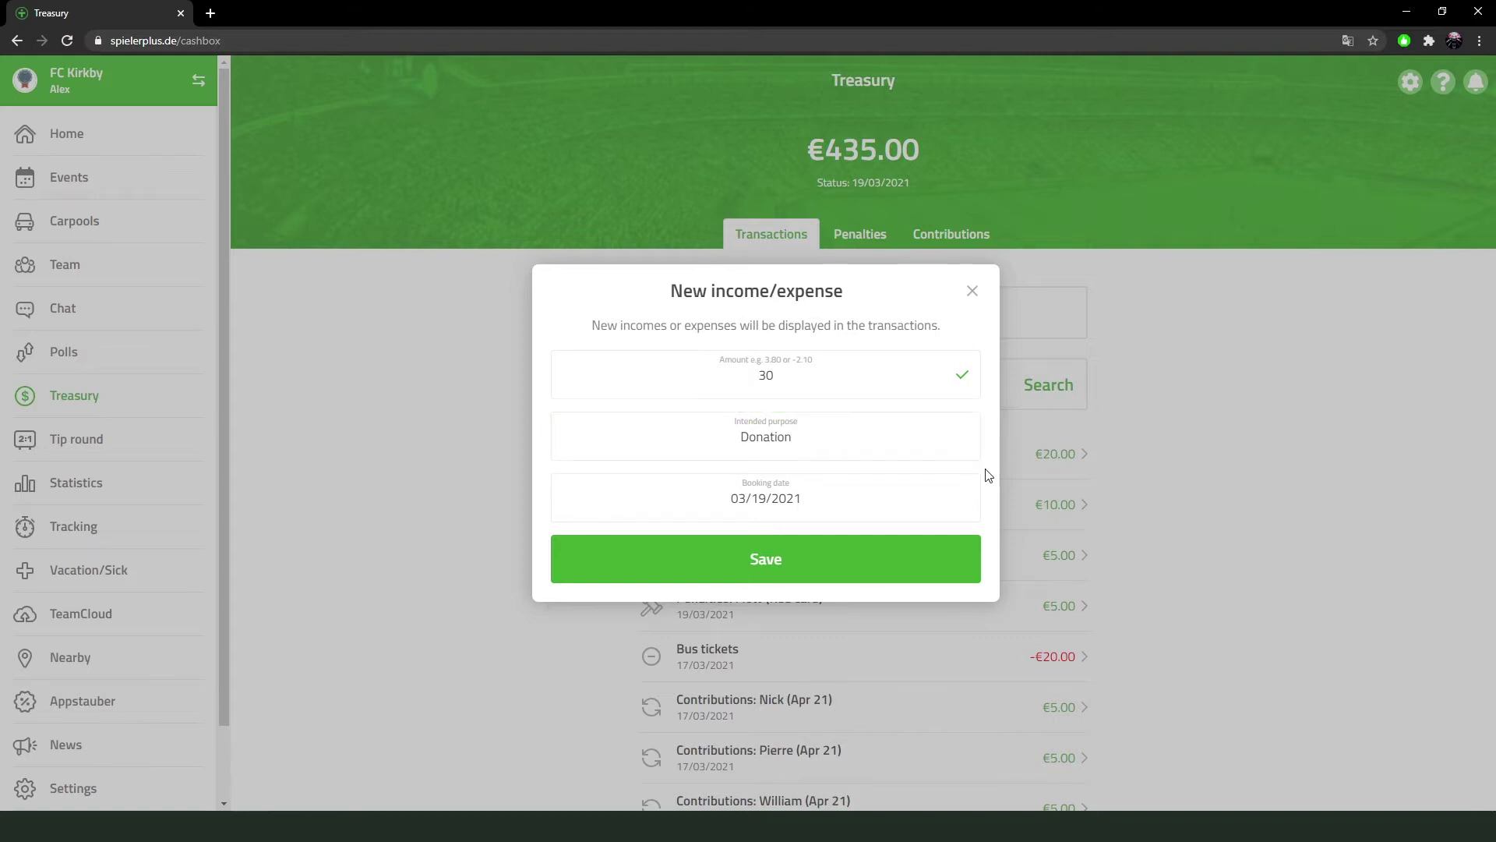
Set the donation's booking date to 03/19/2021 and save the entry.
left_click(808, 504)
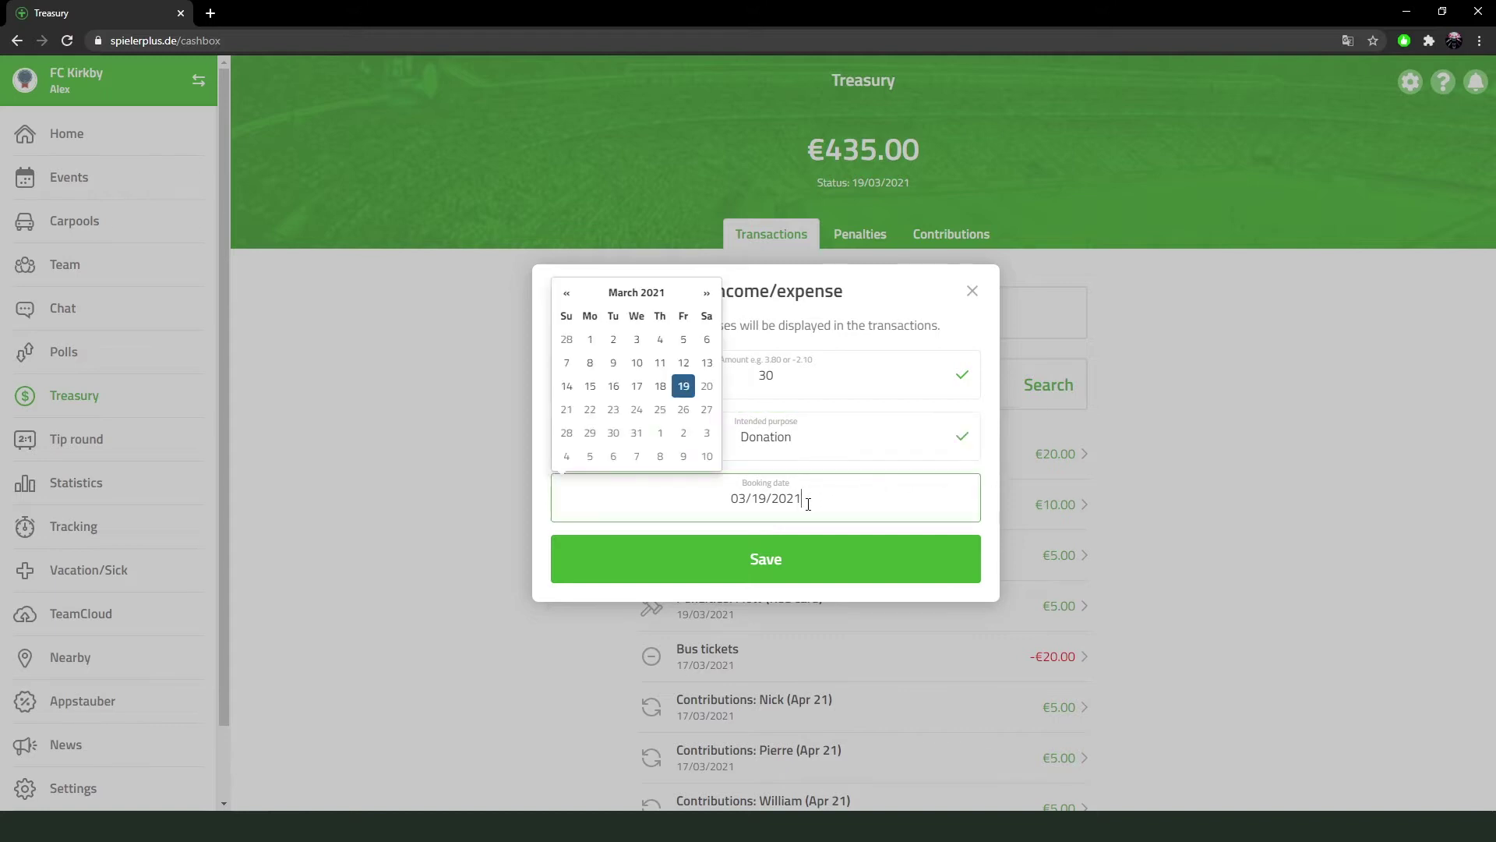
left_click(567, 293)
left_click(705, 293)
left_click(684, 384)
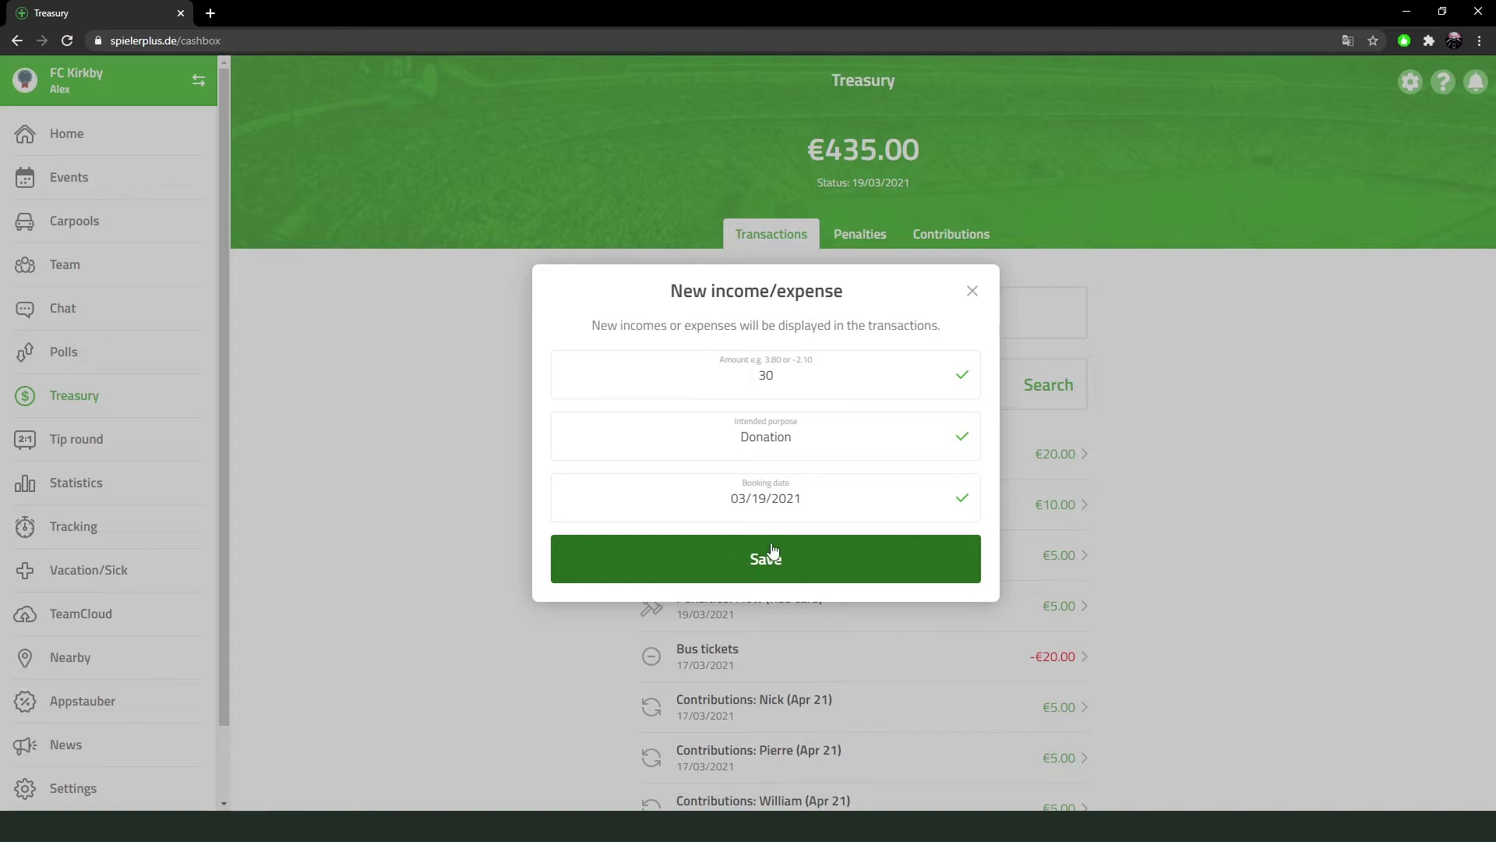
left_click(821, 572)
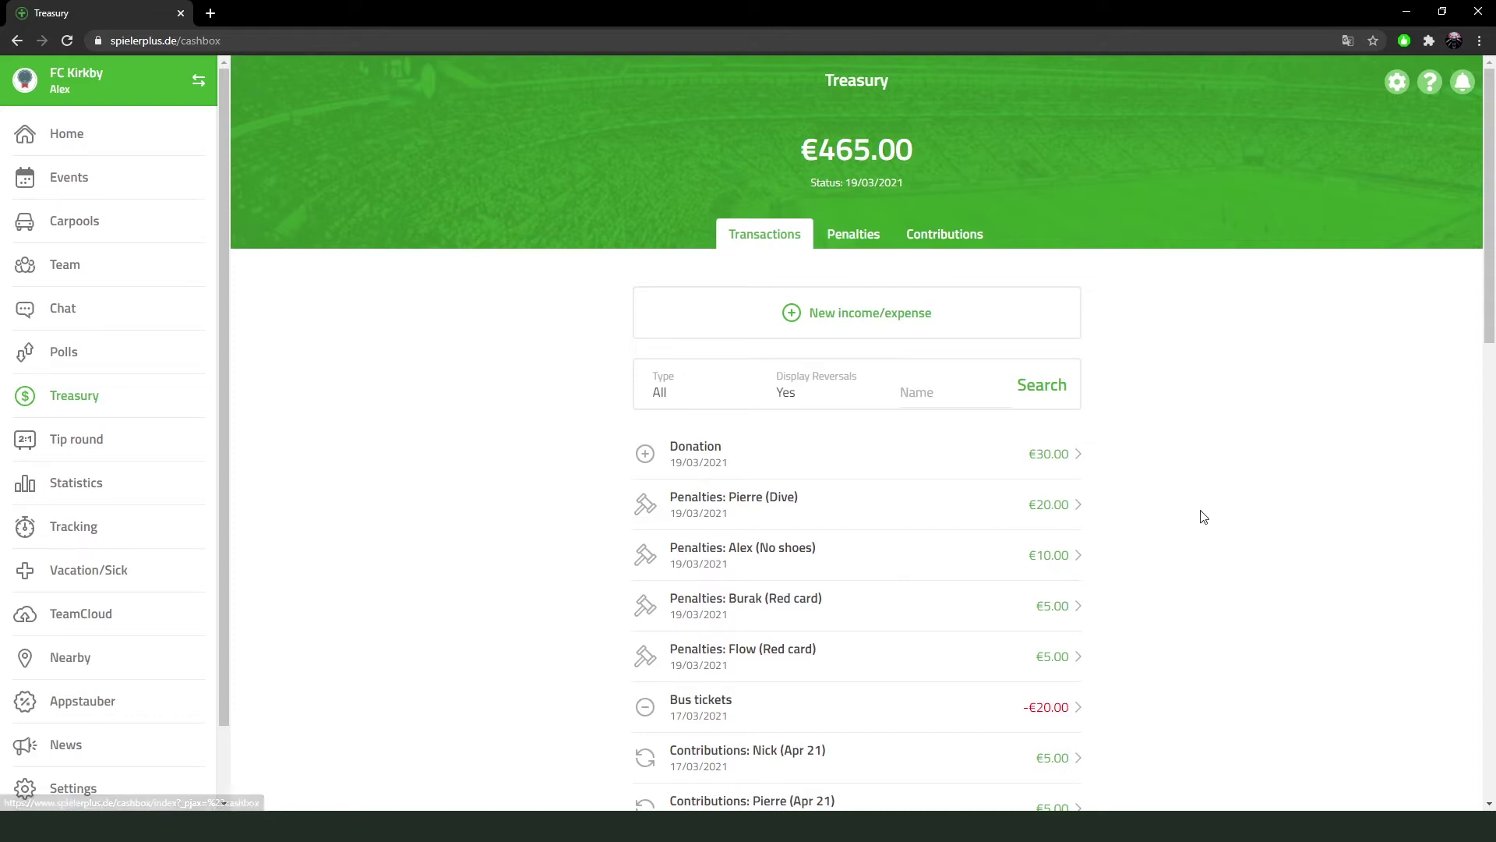
Search transactions of all types, with reversals displayed, for one team member's name, and restore the unfiltered list.
left_click_drag(1490, 320, 1469, 279)
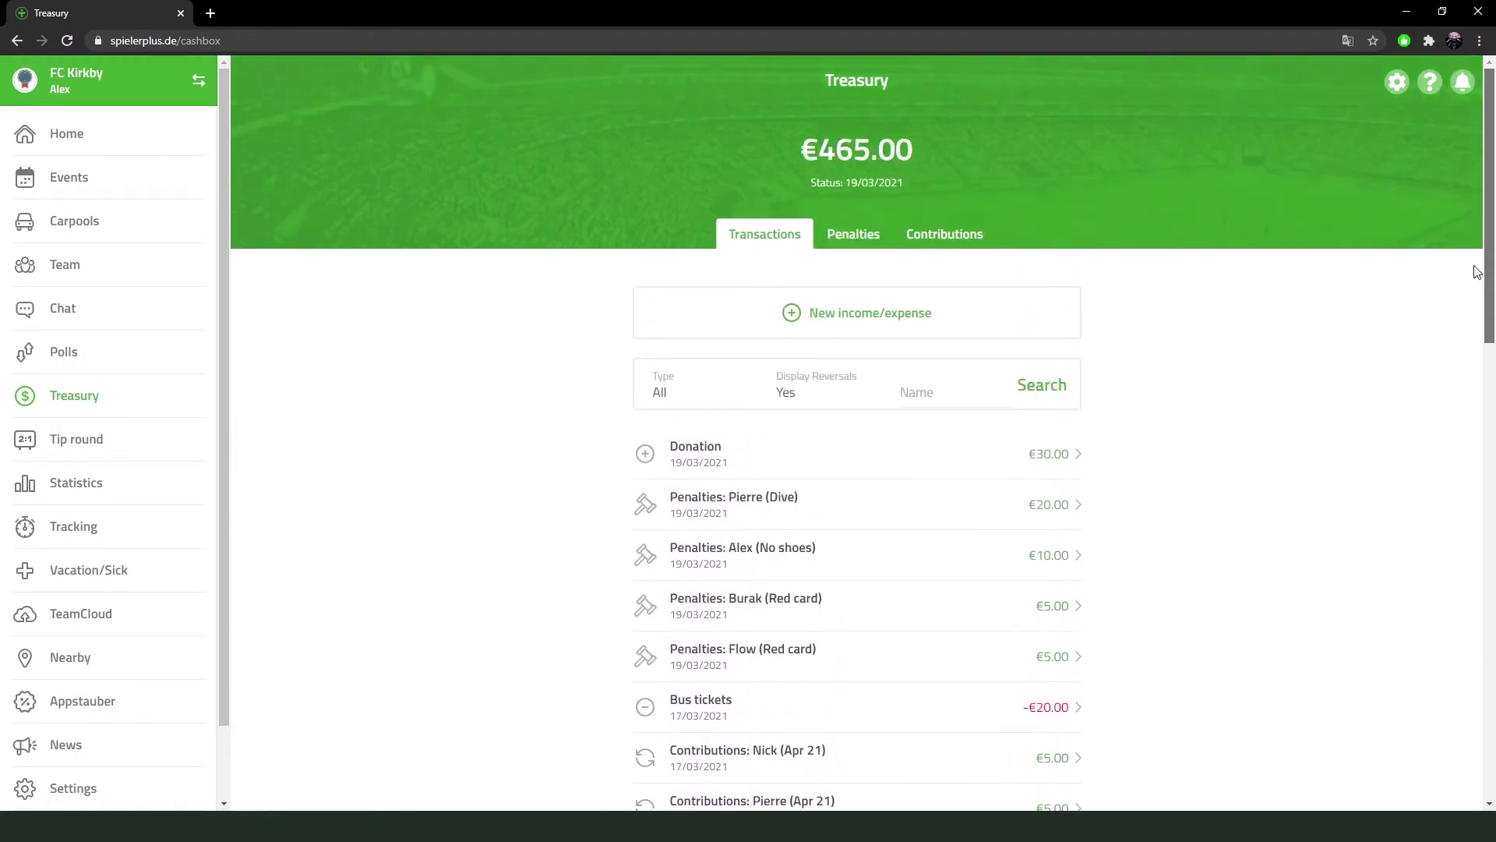
left_click(680, 387)
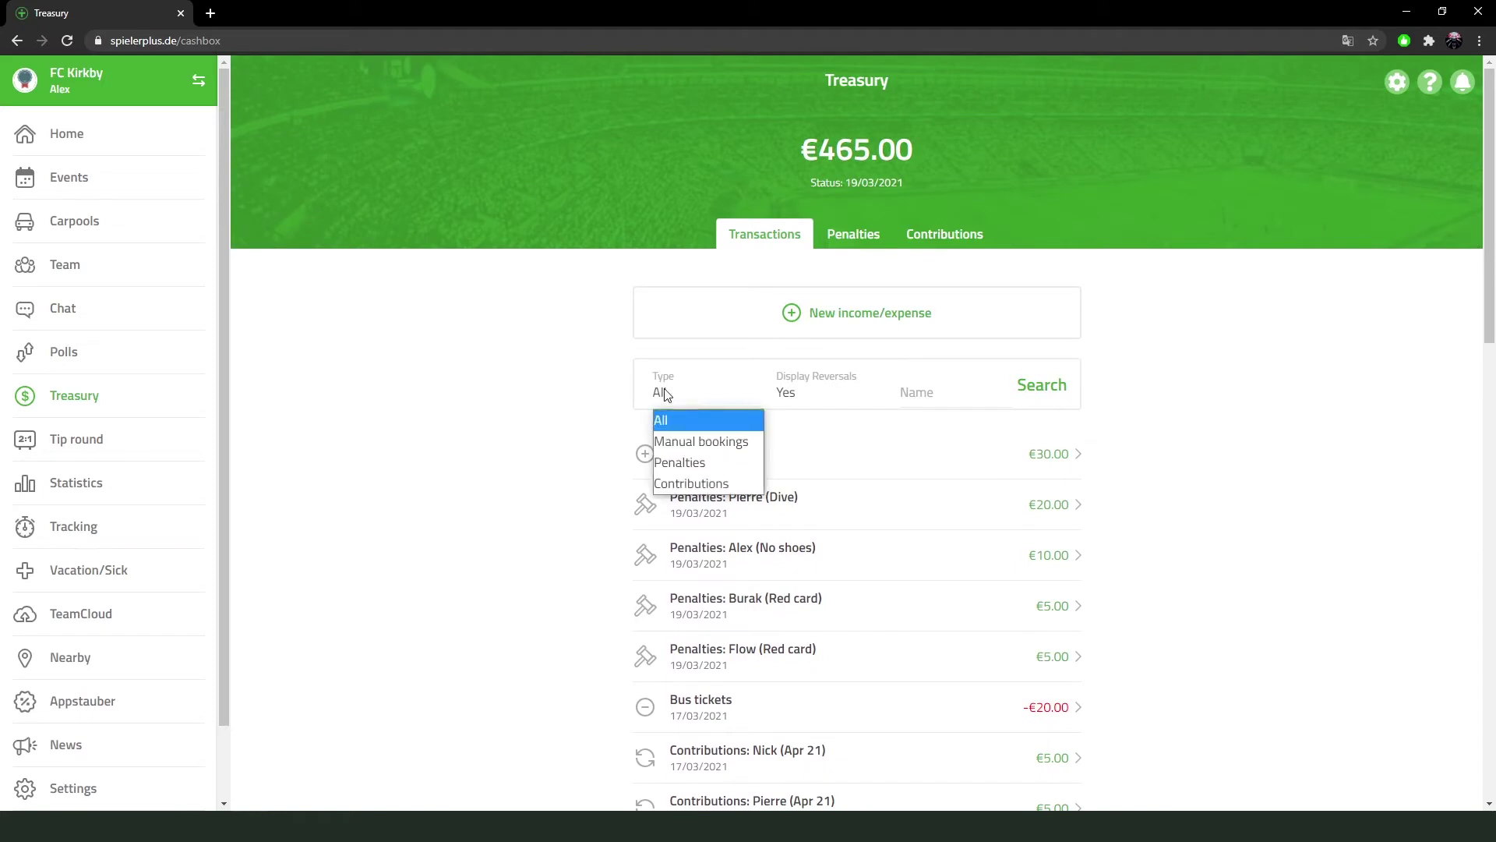
left_click(687, 424)
left_click(787, 401)
left_click(787, 397)
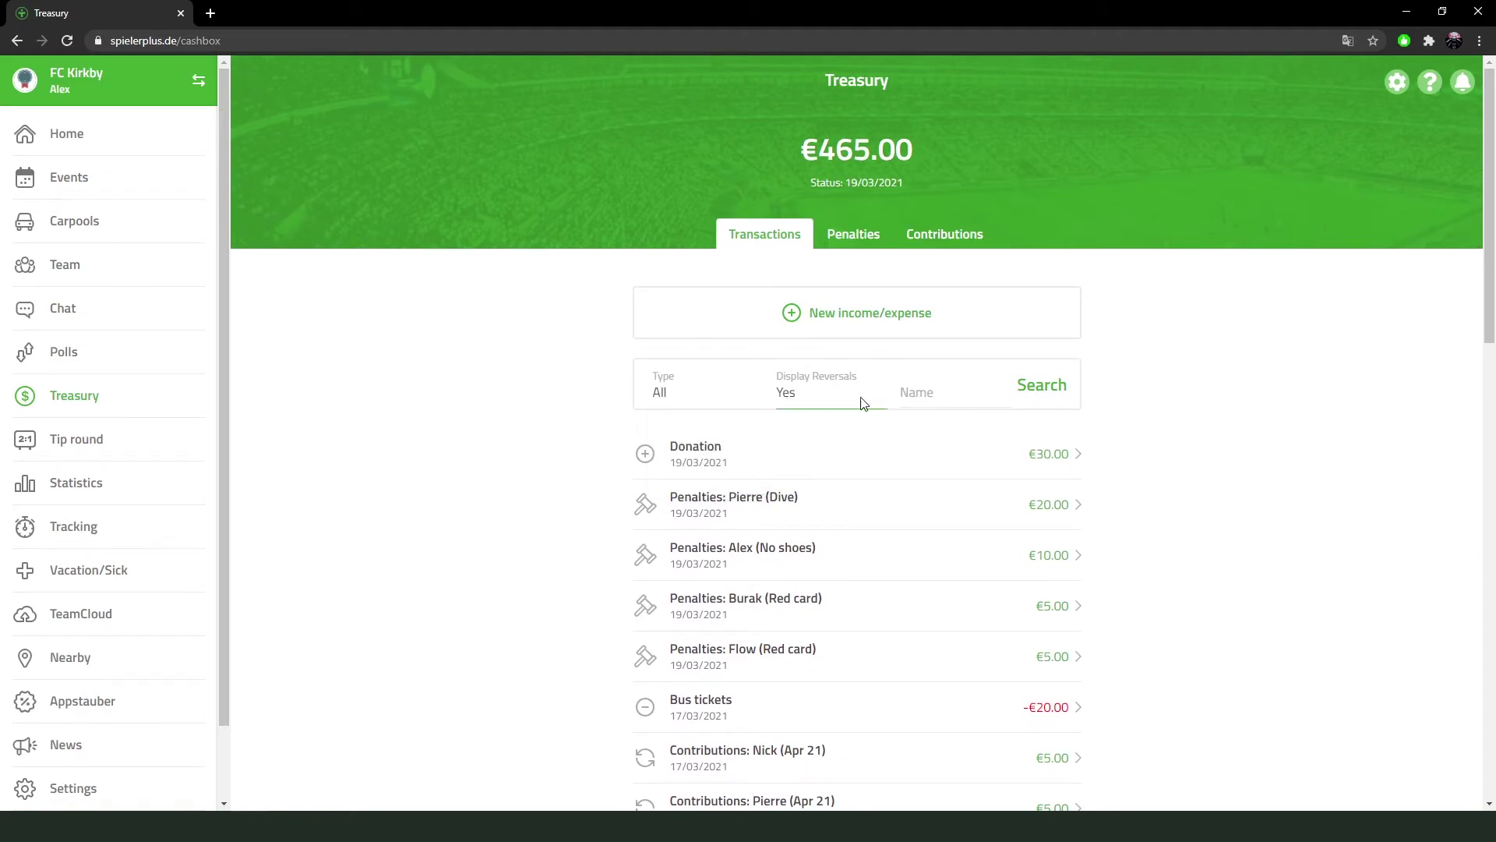
left_click(928, 402)
type("Alex")
left_click(1178, 395)
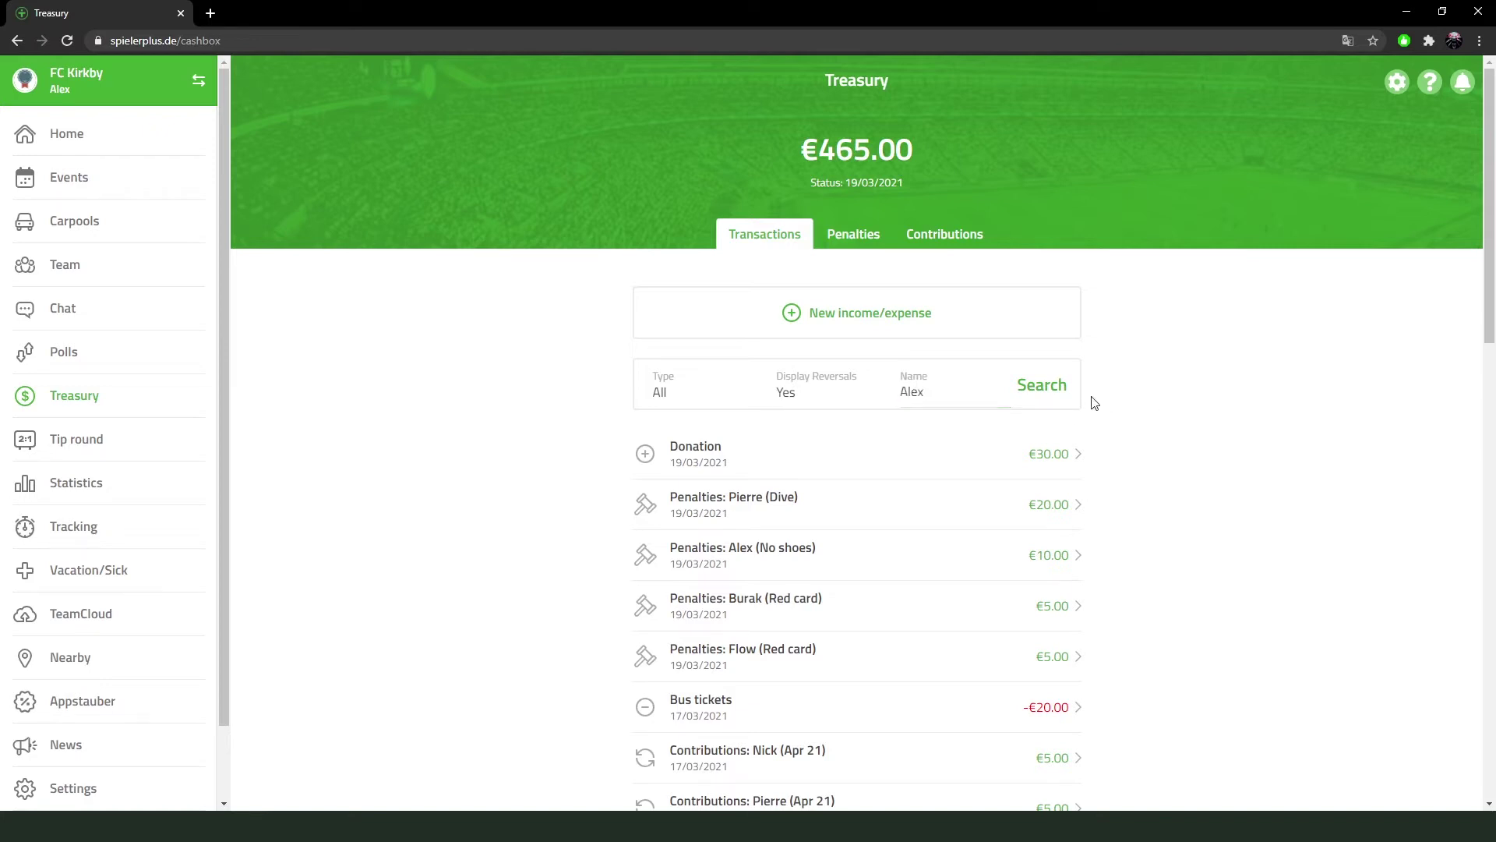
left_click(1038, 396)
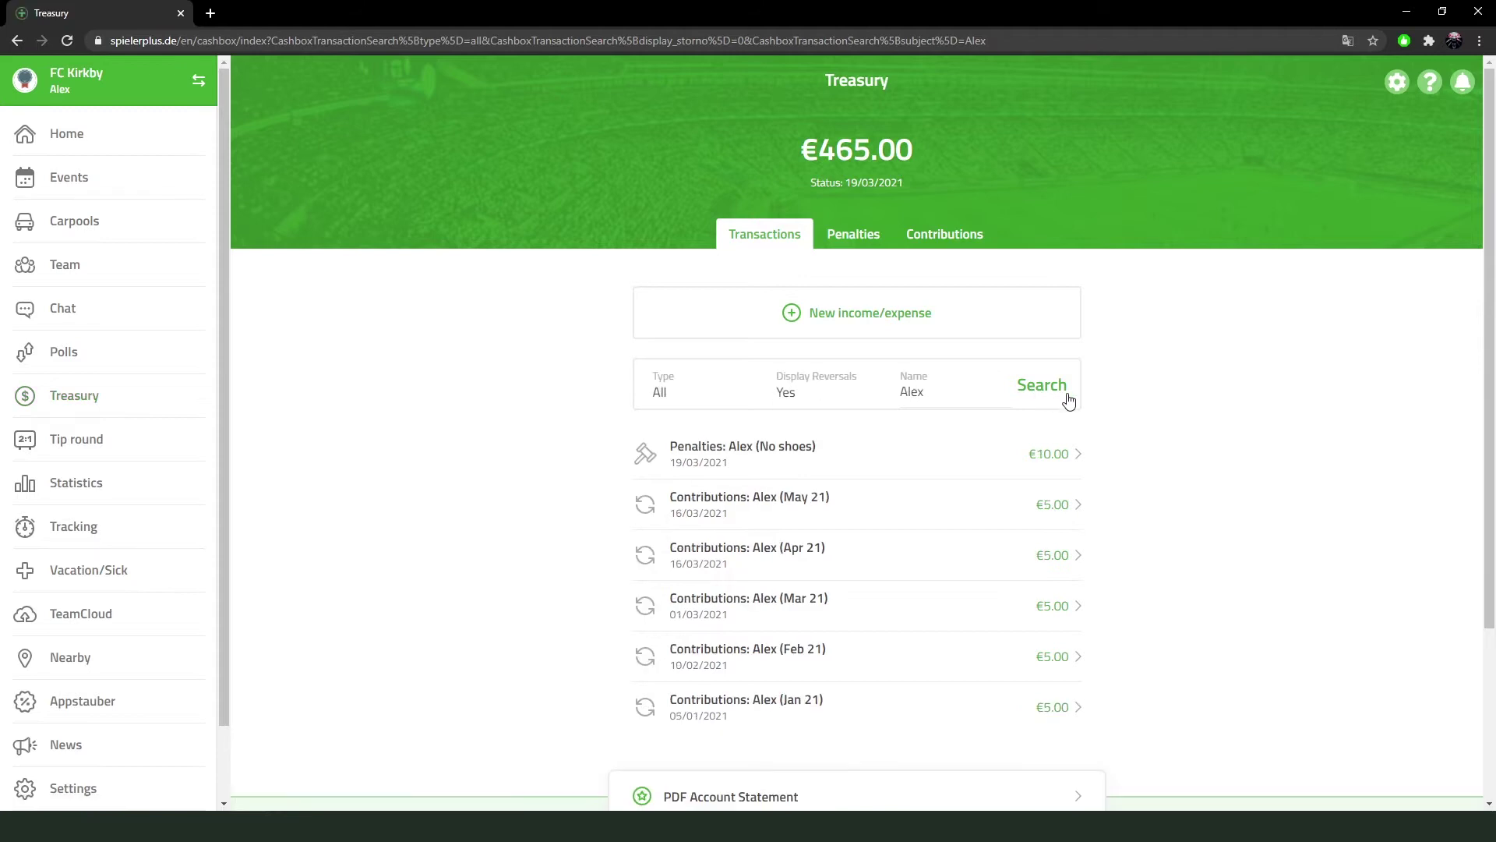
key("alt+Left")
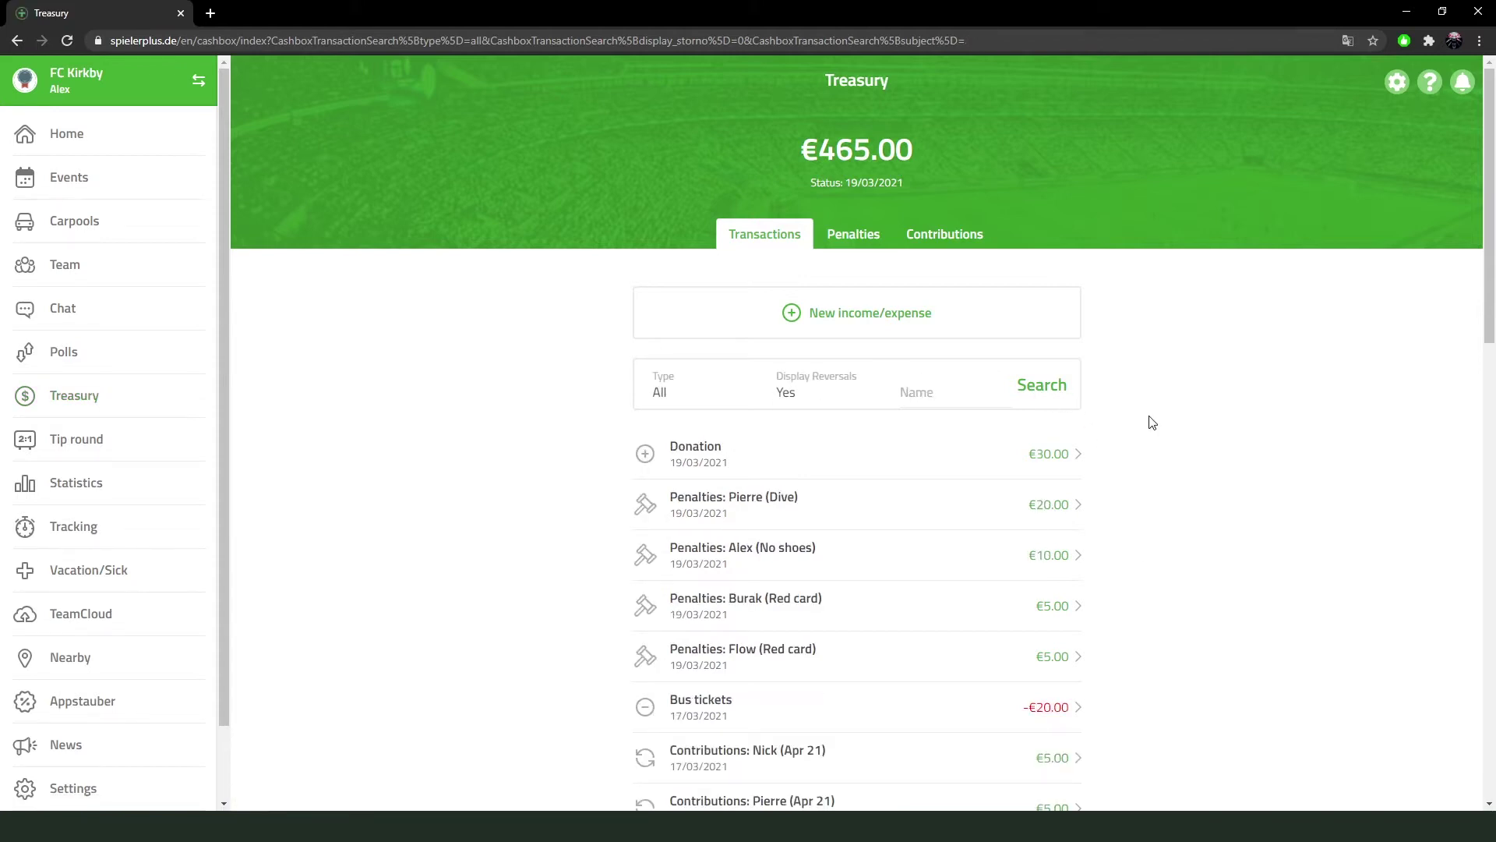
Delete the Donation transaction and confirm its removal.
left_click(1068, 455)
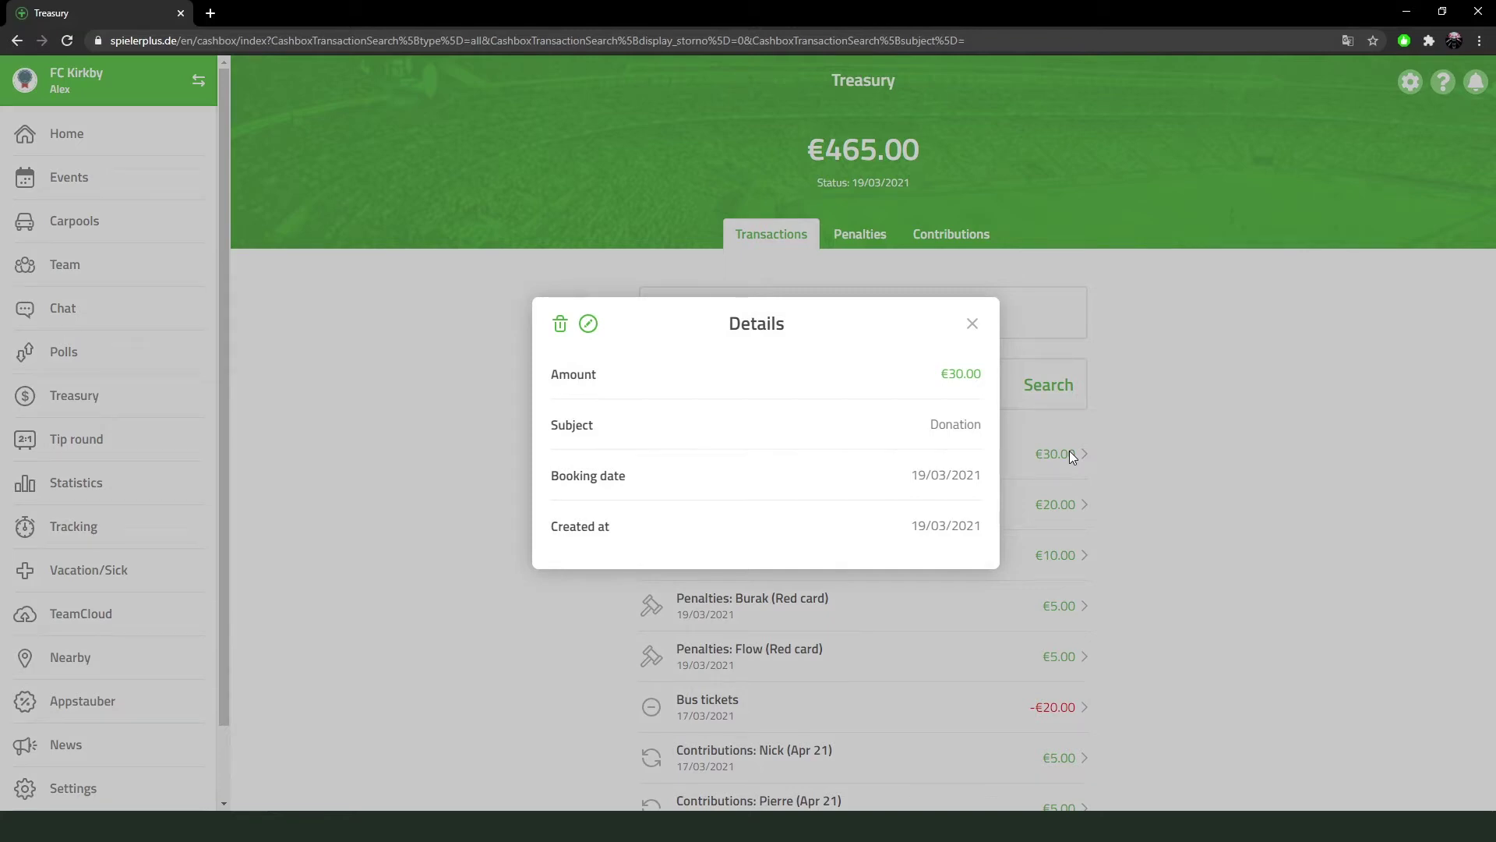
left_click(561, 331)
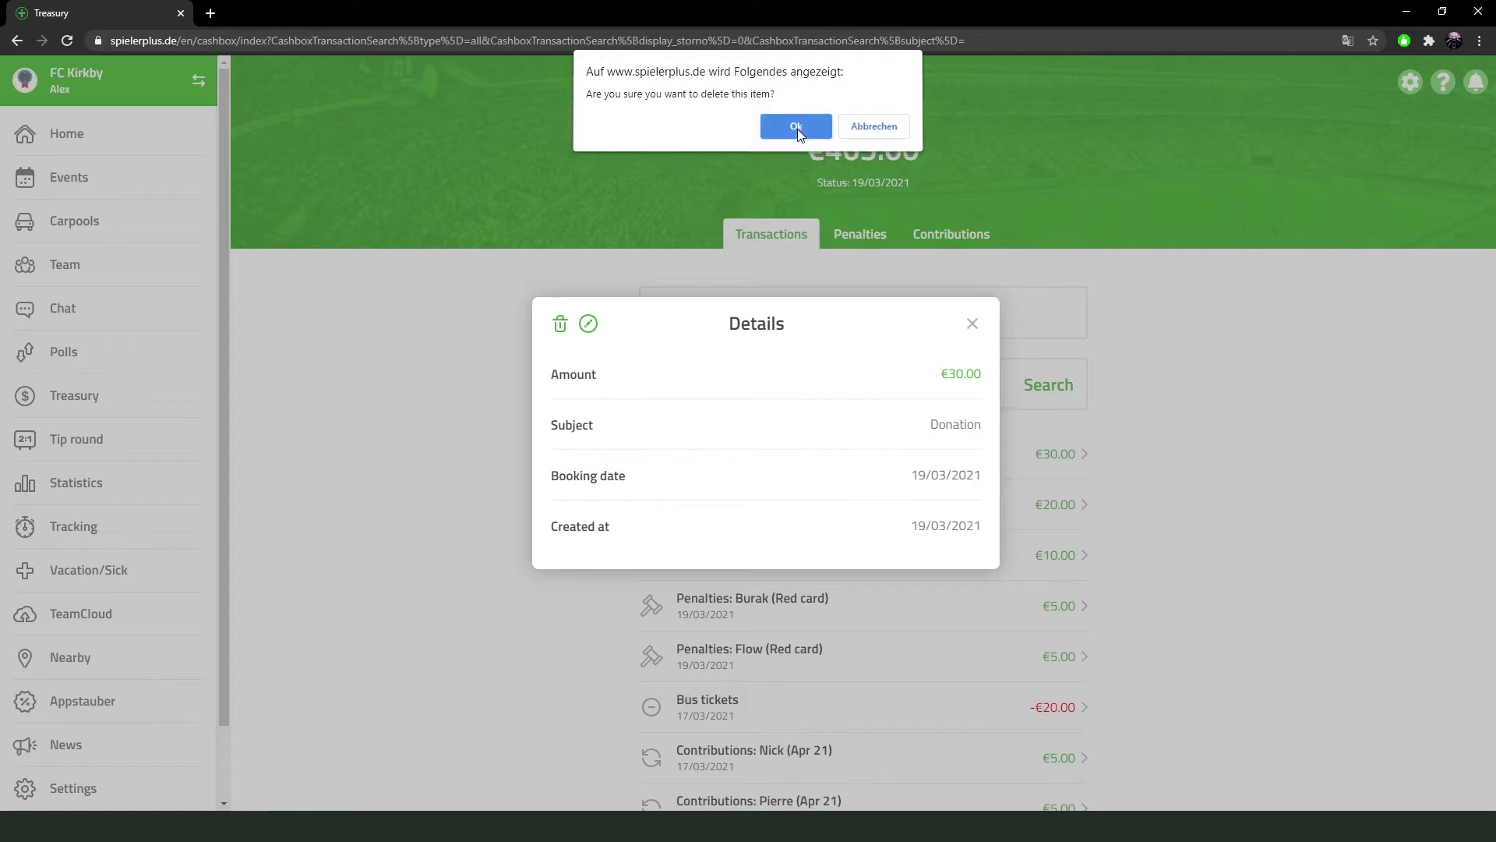
left_click(796, 128)
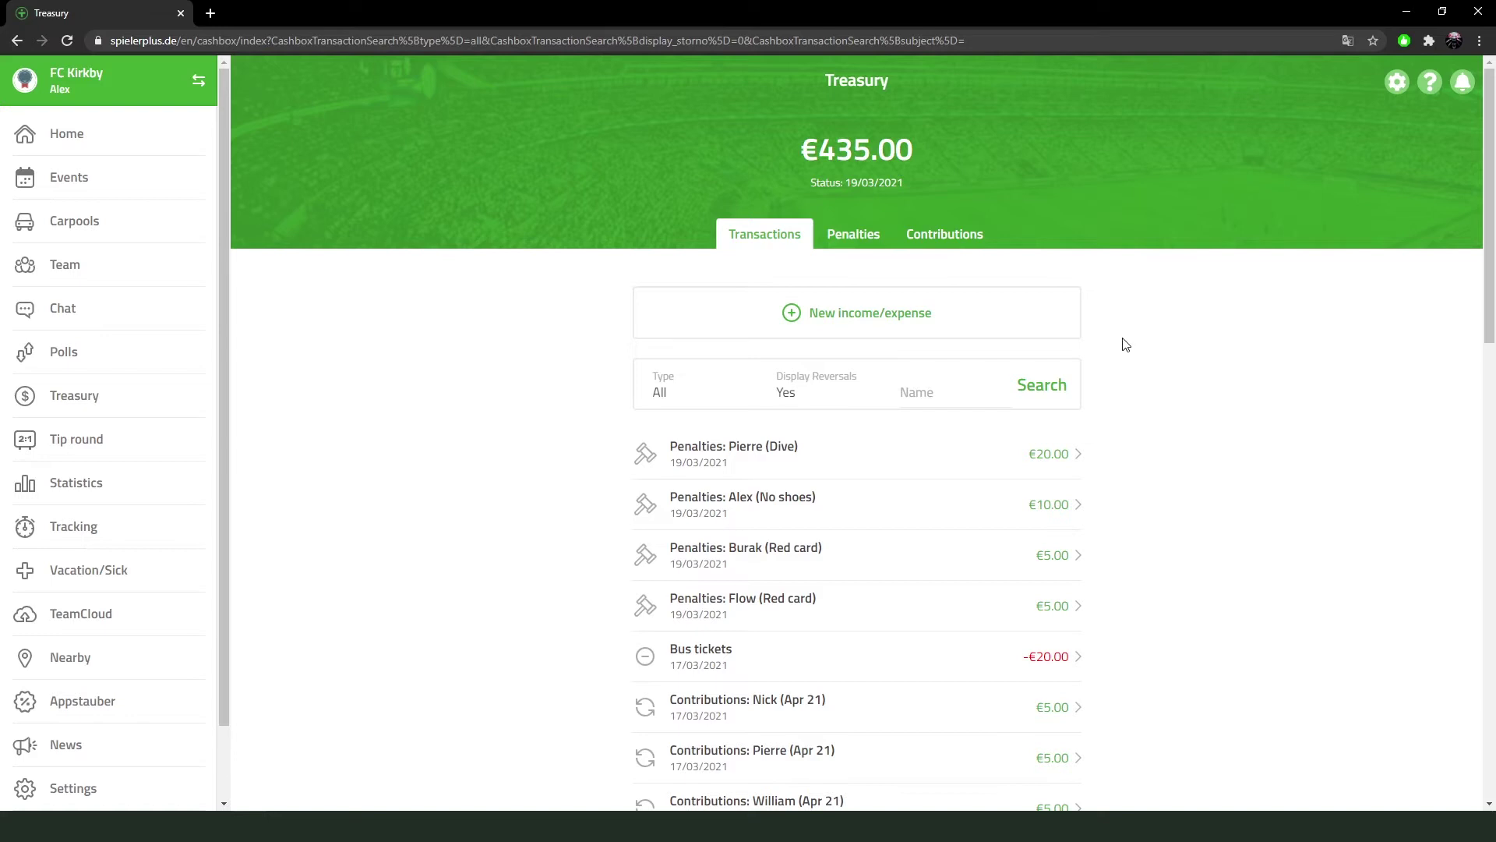
Edit the Dive penalty transaction, keeping 03/19/2021 as its booking date, and save it.
left_click(1052, 454)
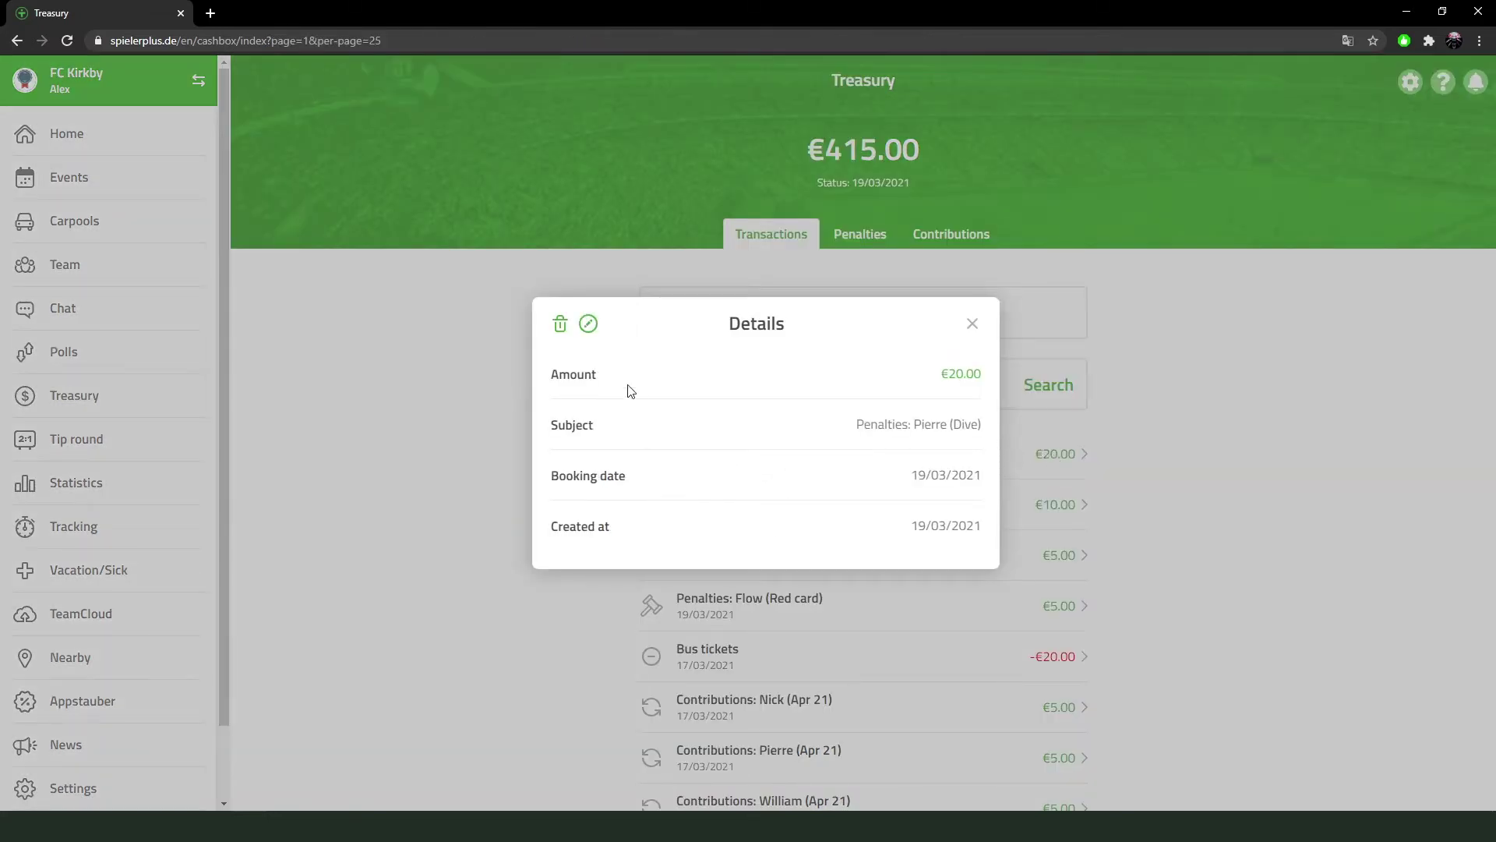
left_click(590, 325)
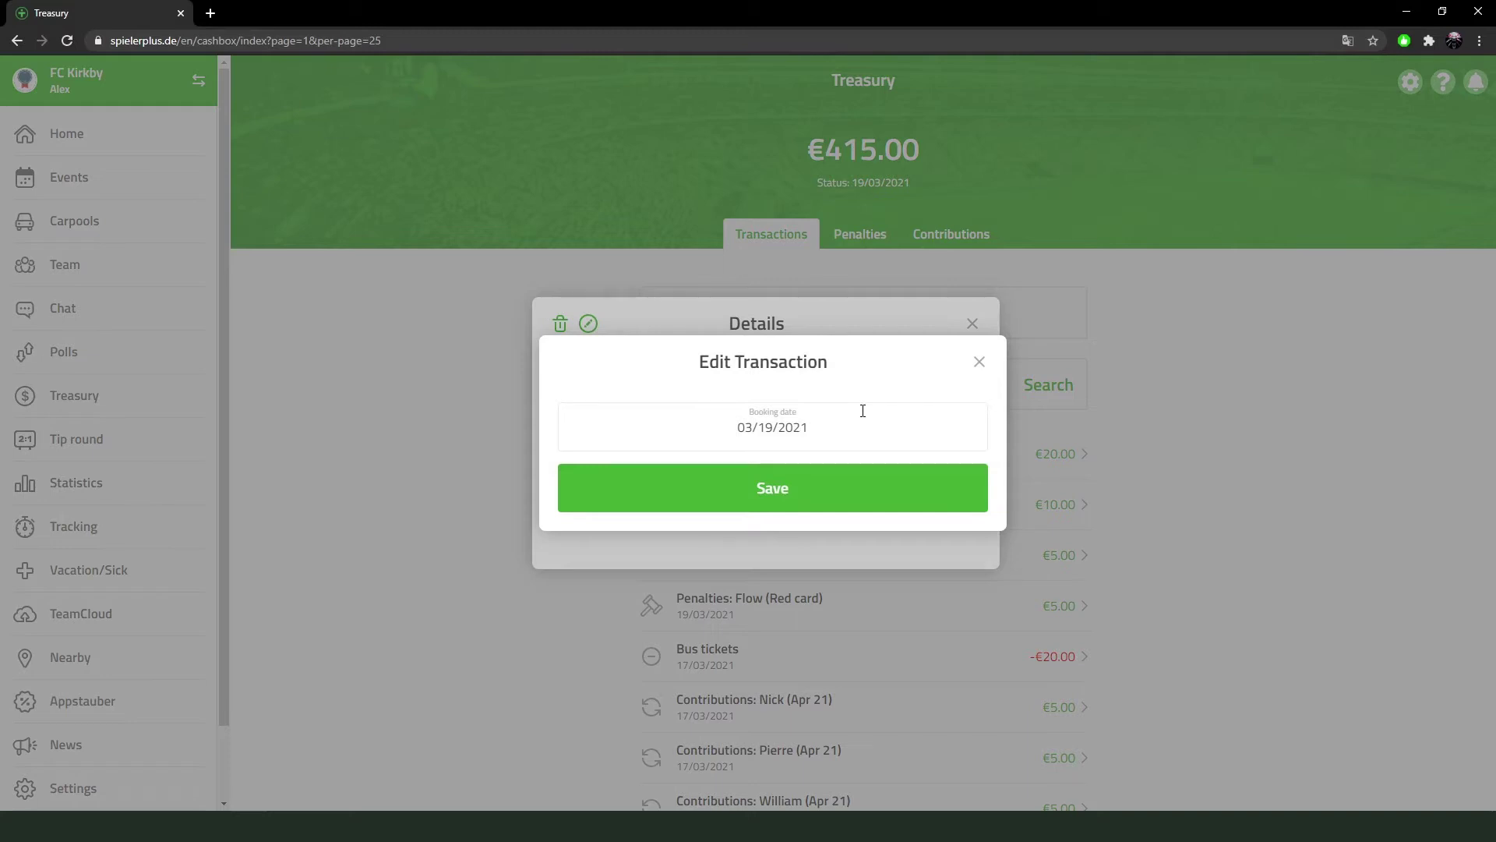
left_click(857, 417)
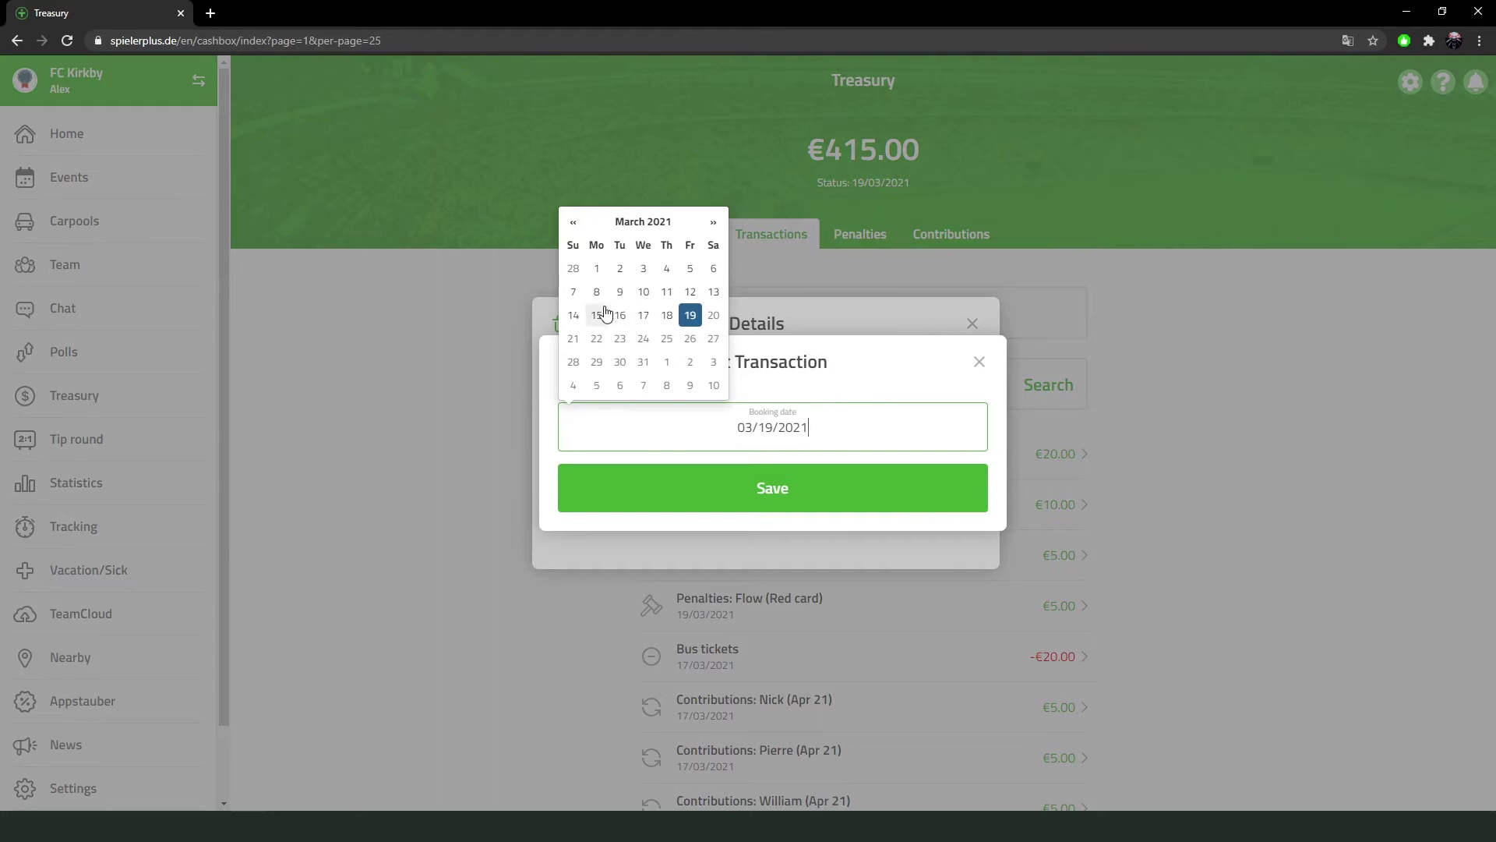
left_click(873, 367)
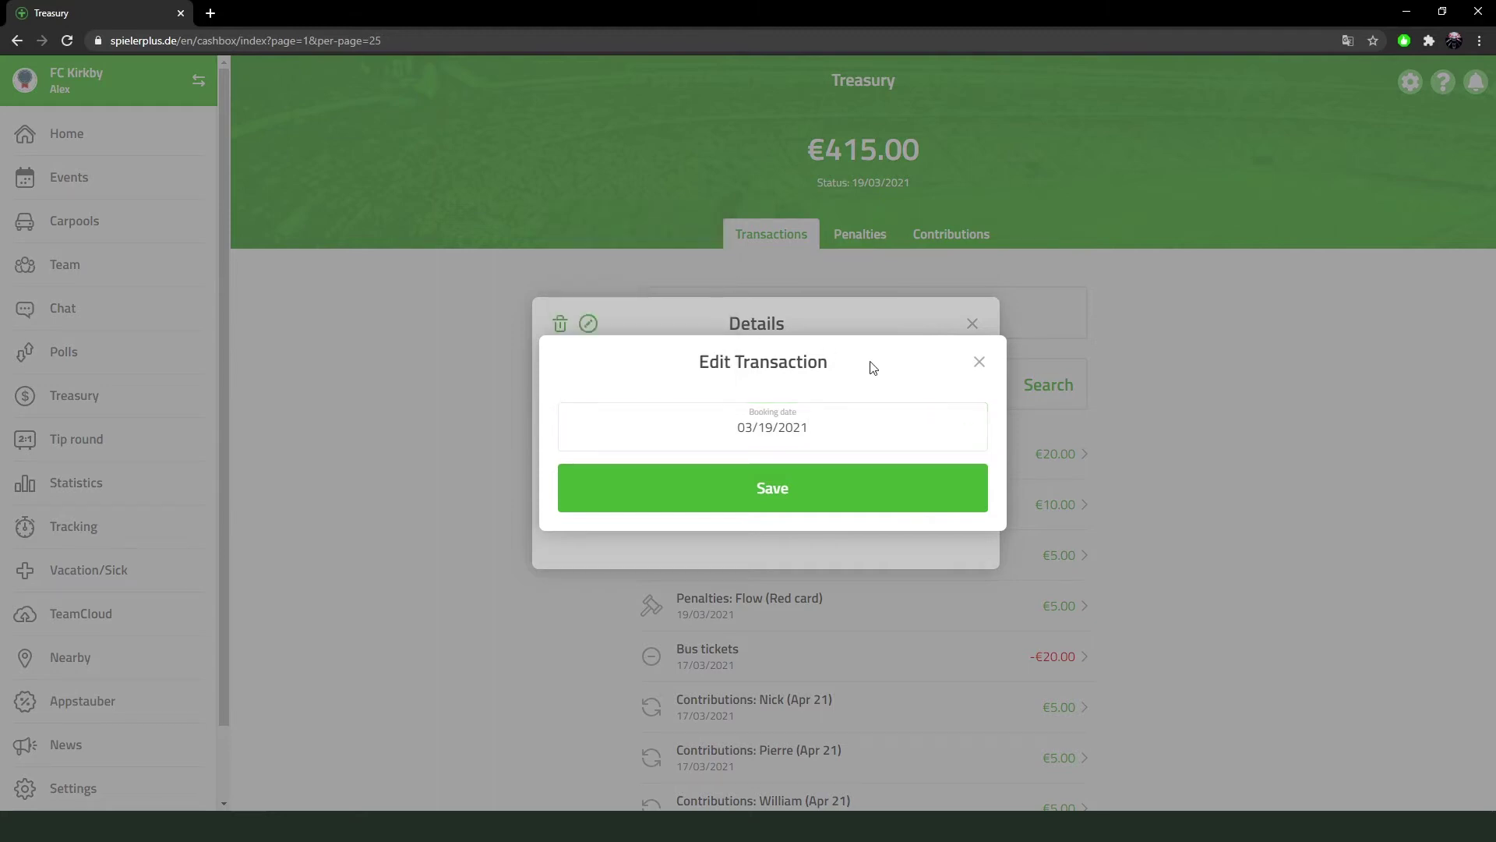
left_click(849, 494)
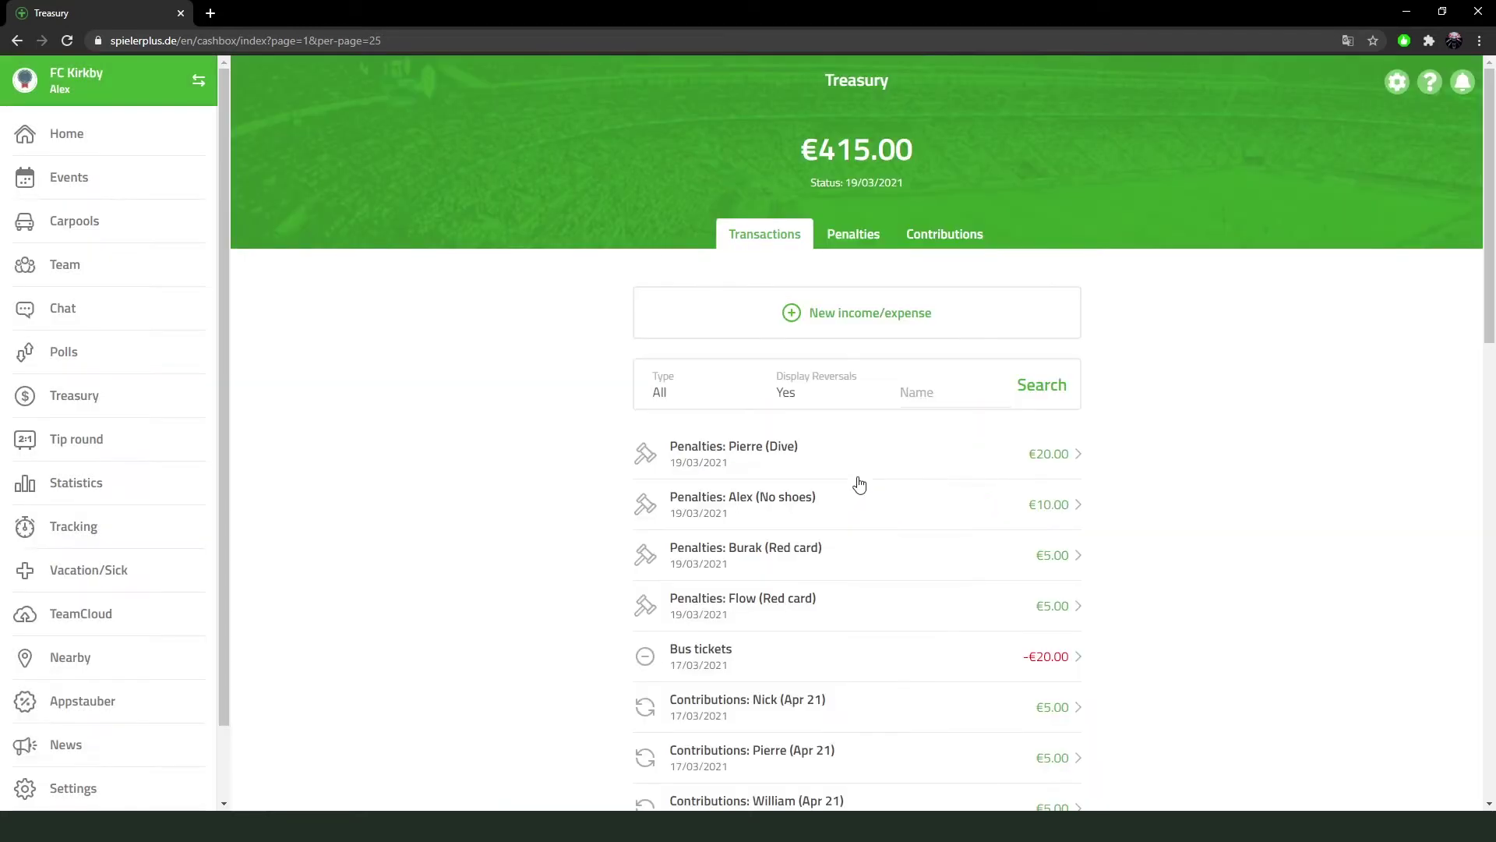
Set the amount of the Bus tickets transaction to -25.00 and save it.
scroll(1126, 501, "down", 1)
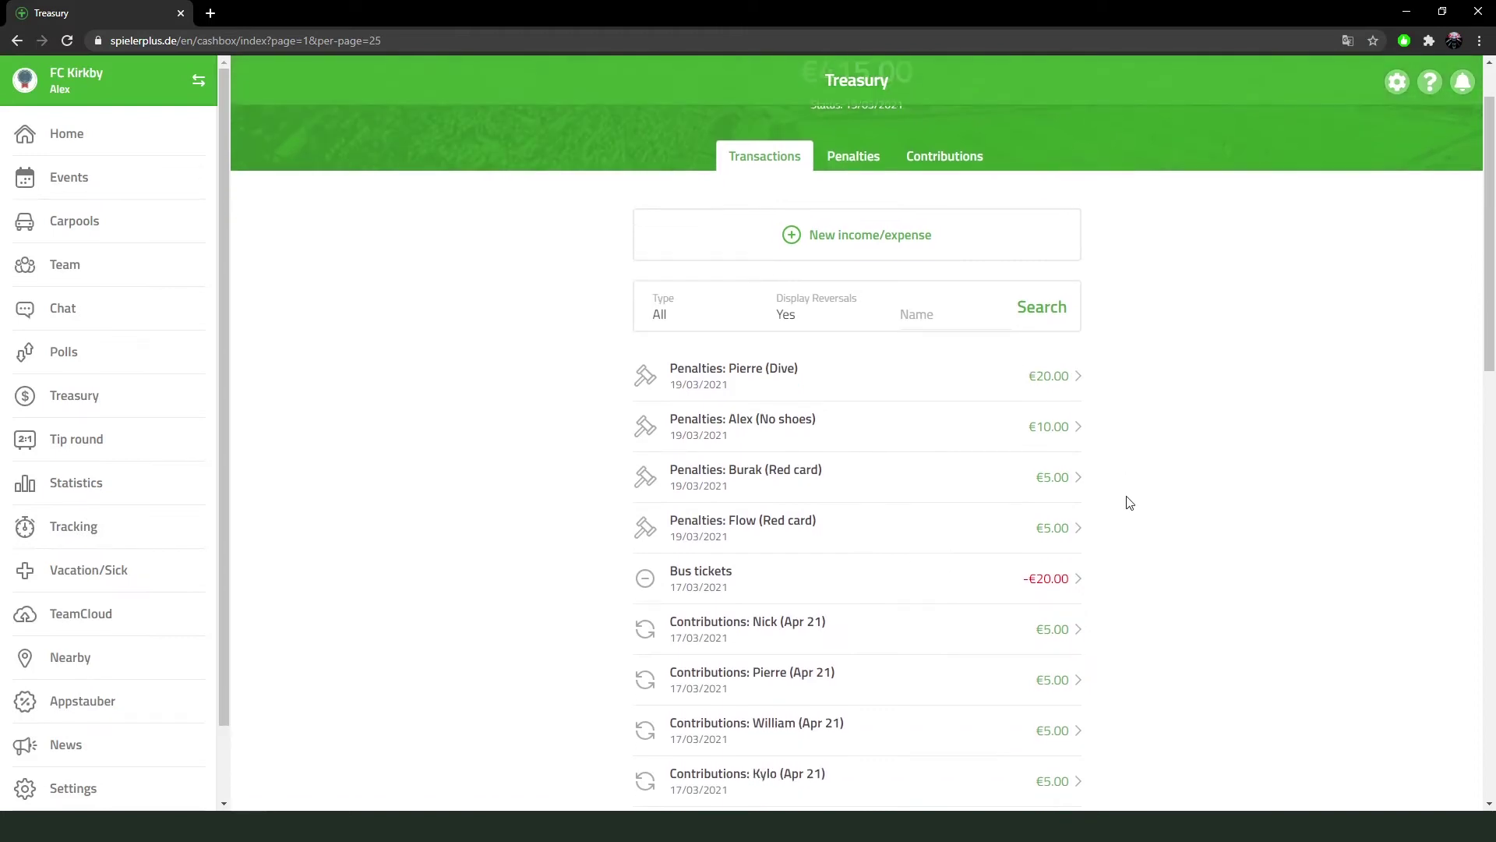
left_click(975, 585)
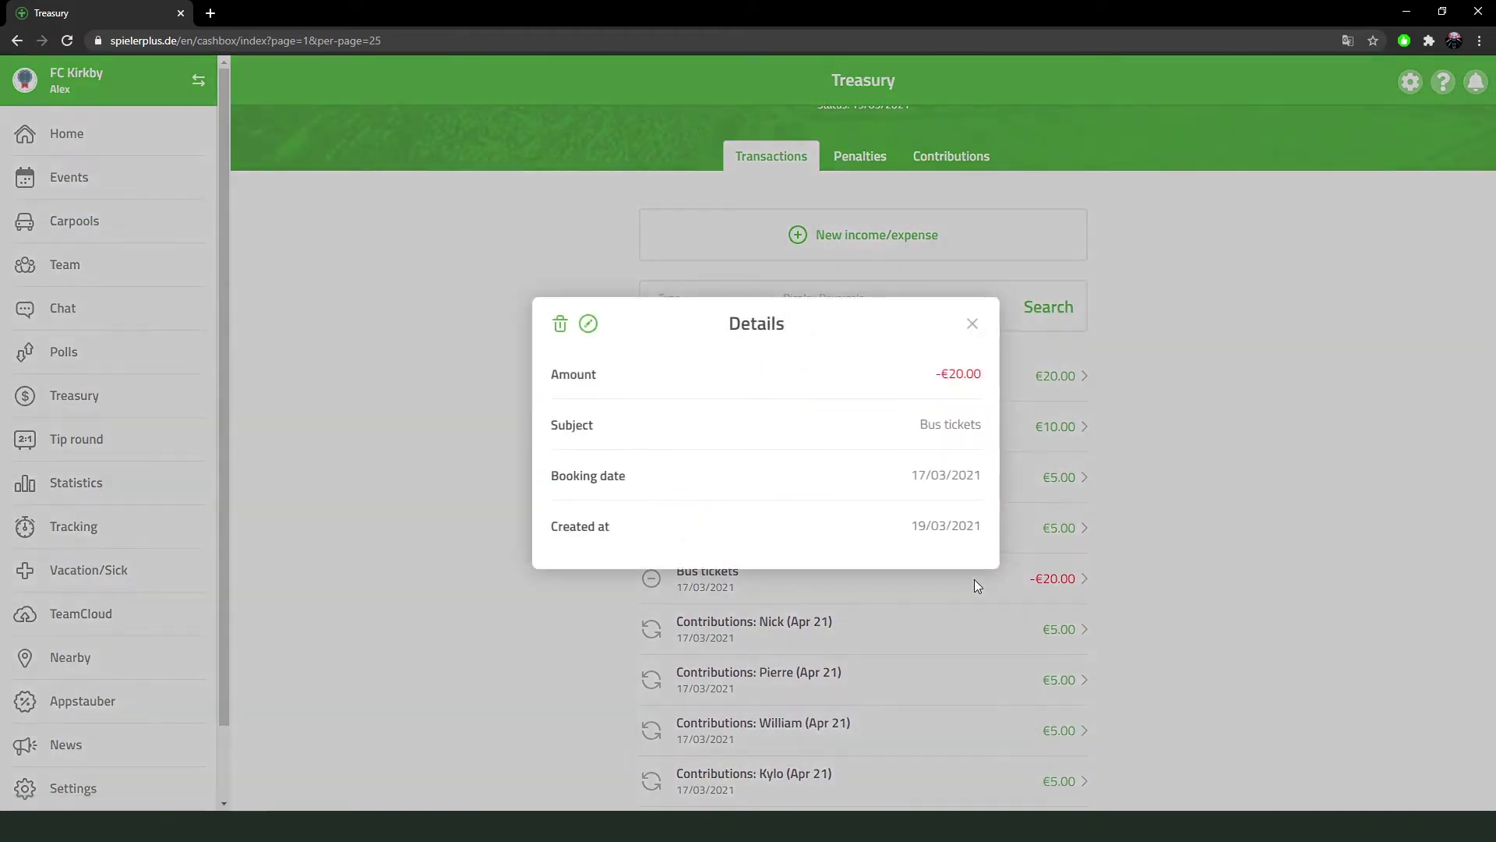
left_click(590, 326)
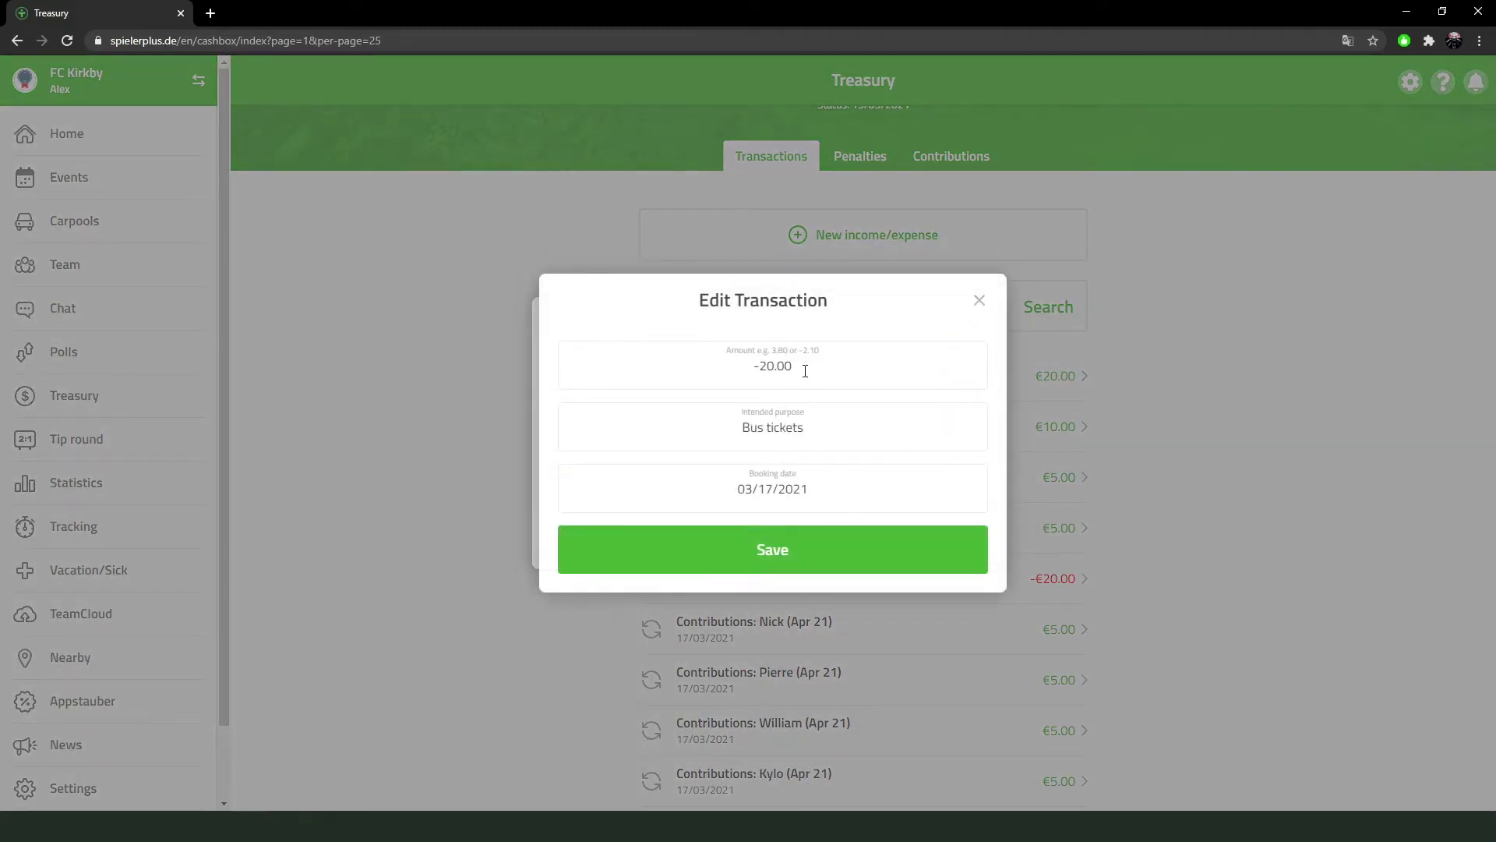
left_click(770, 366)
key("BackSpace")
type("5")
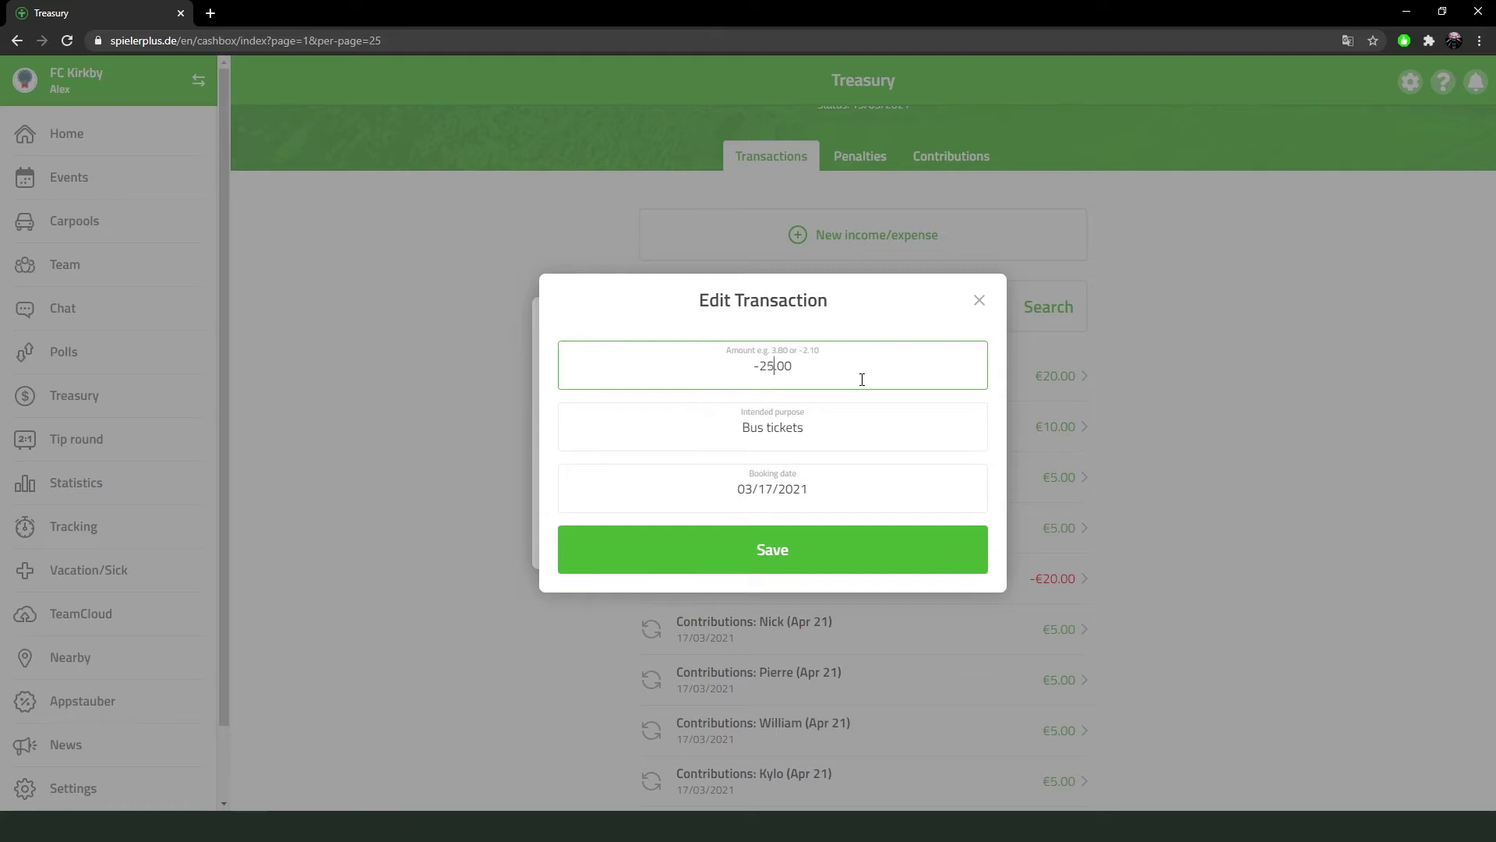
left_click(896, 315)
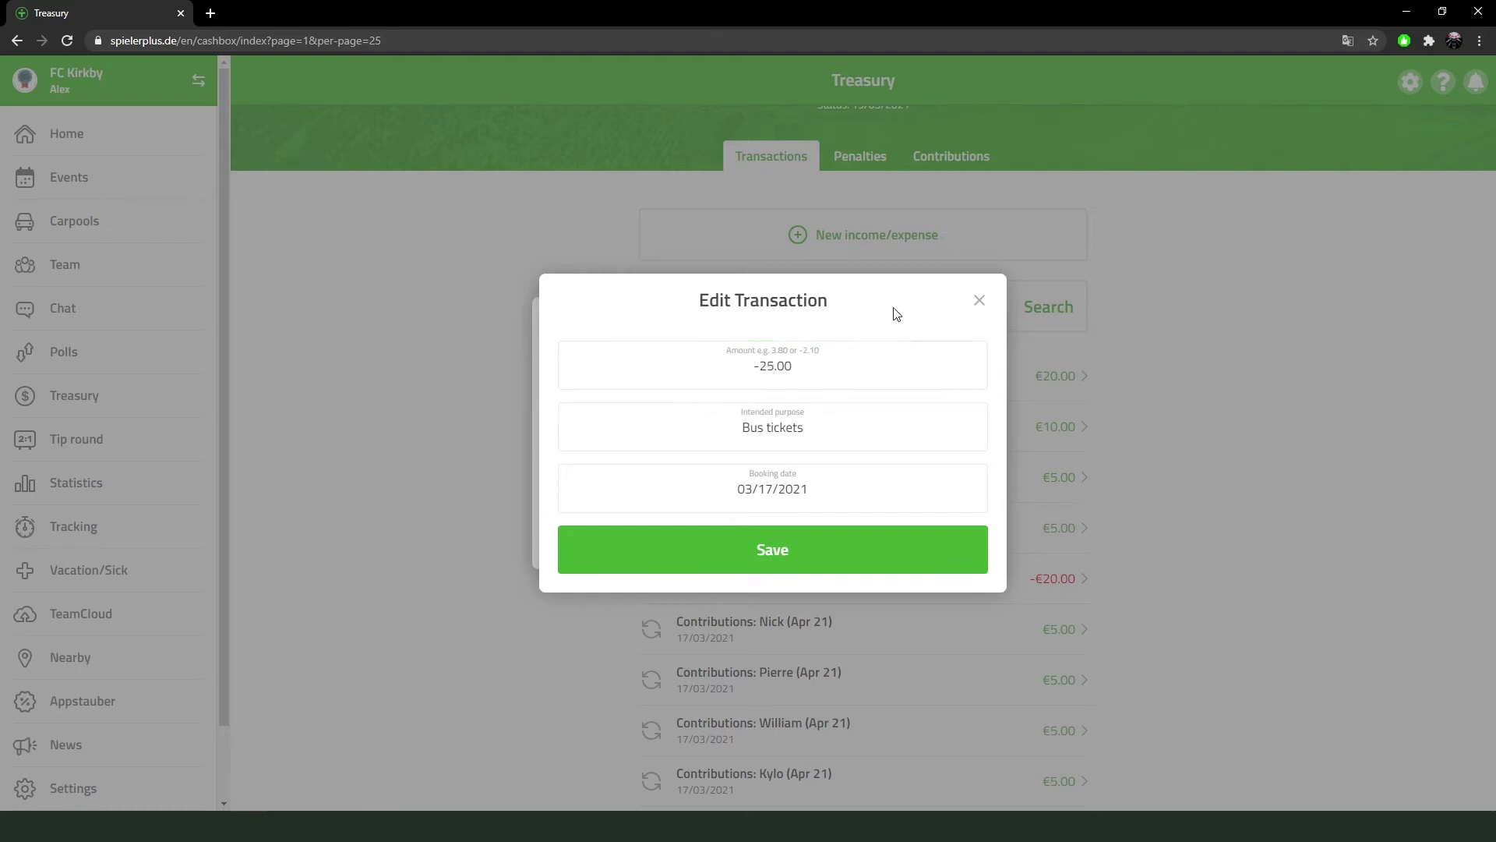
left_click(788, 555)
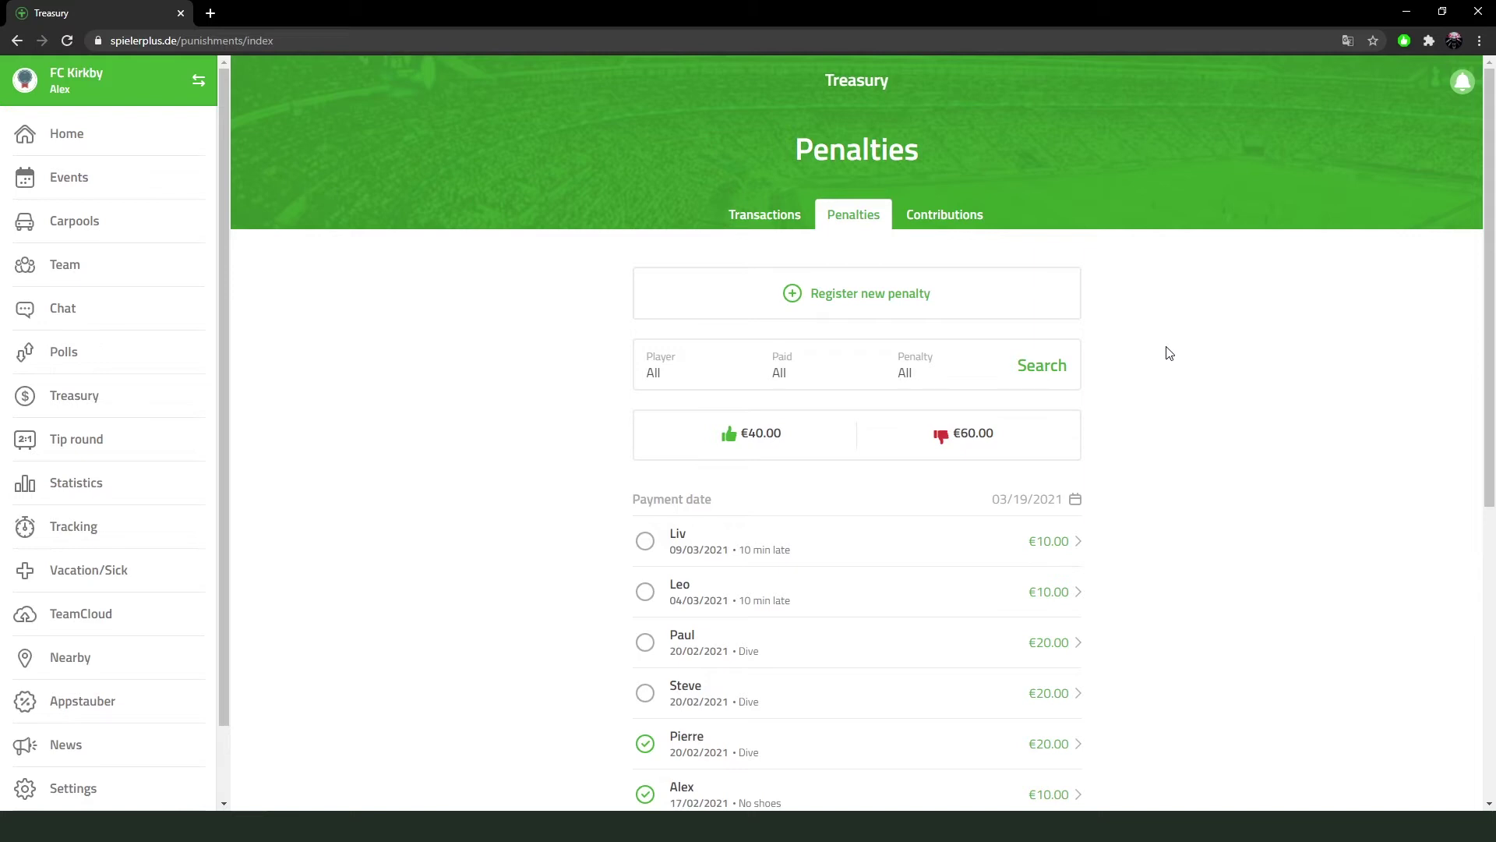
Register a 10 min late penalty dated 03/13/2021 for the preselected player and the third listed player.
left_click(947, 301)
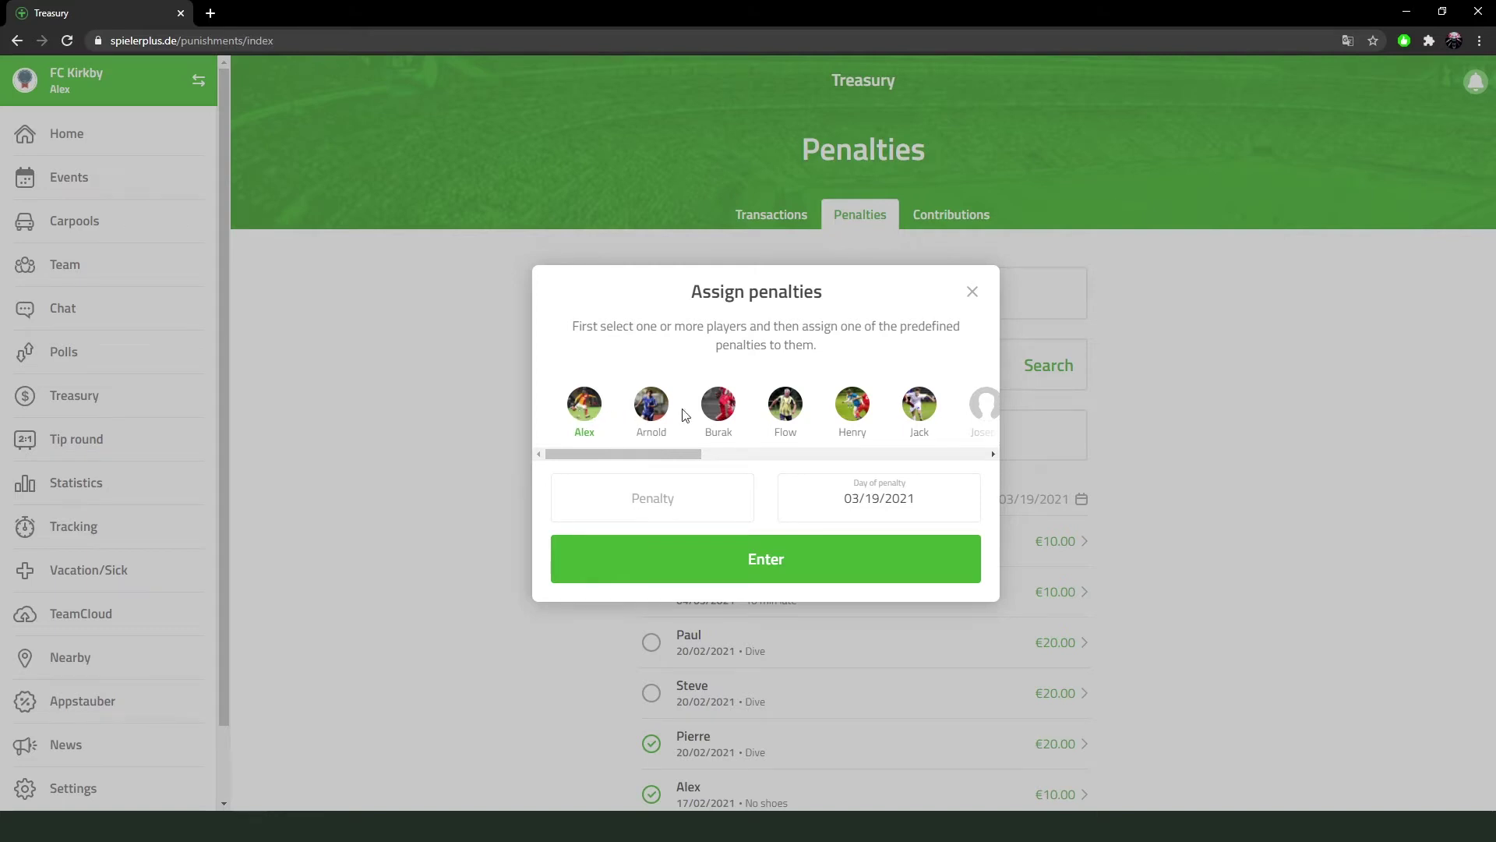
left_click(728, 411)
left_click(693, 511)
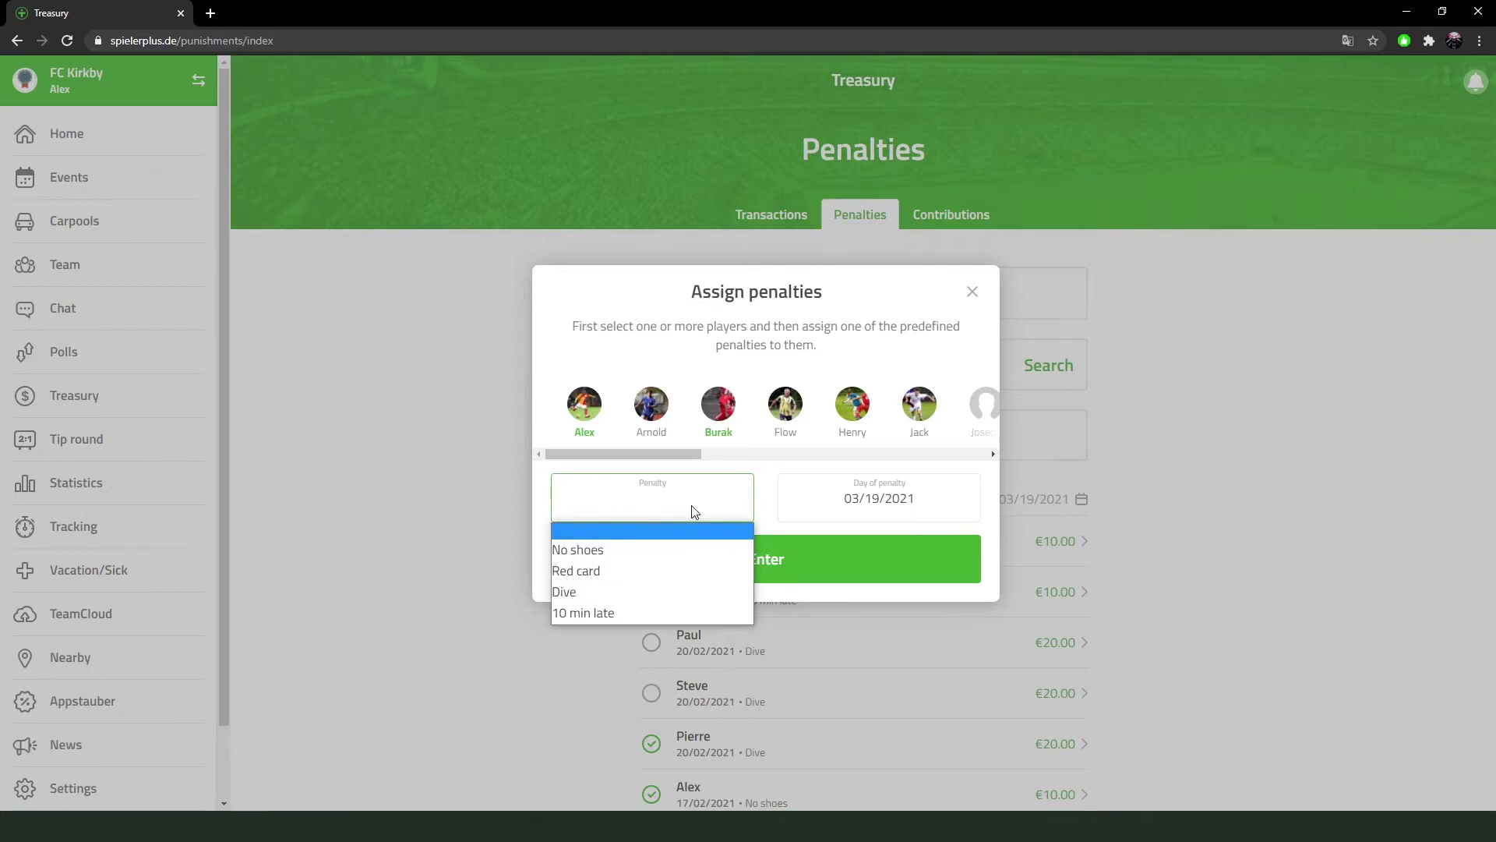
left_click(667, 613)
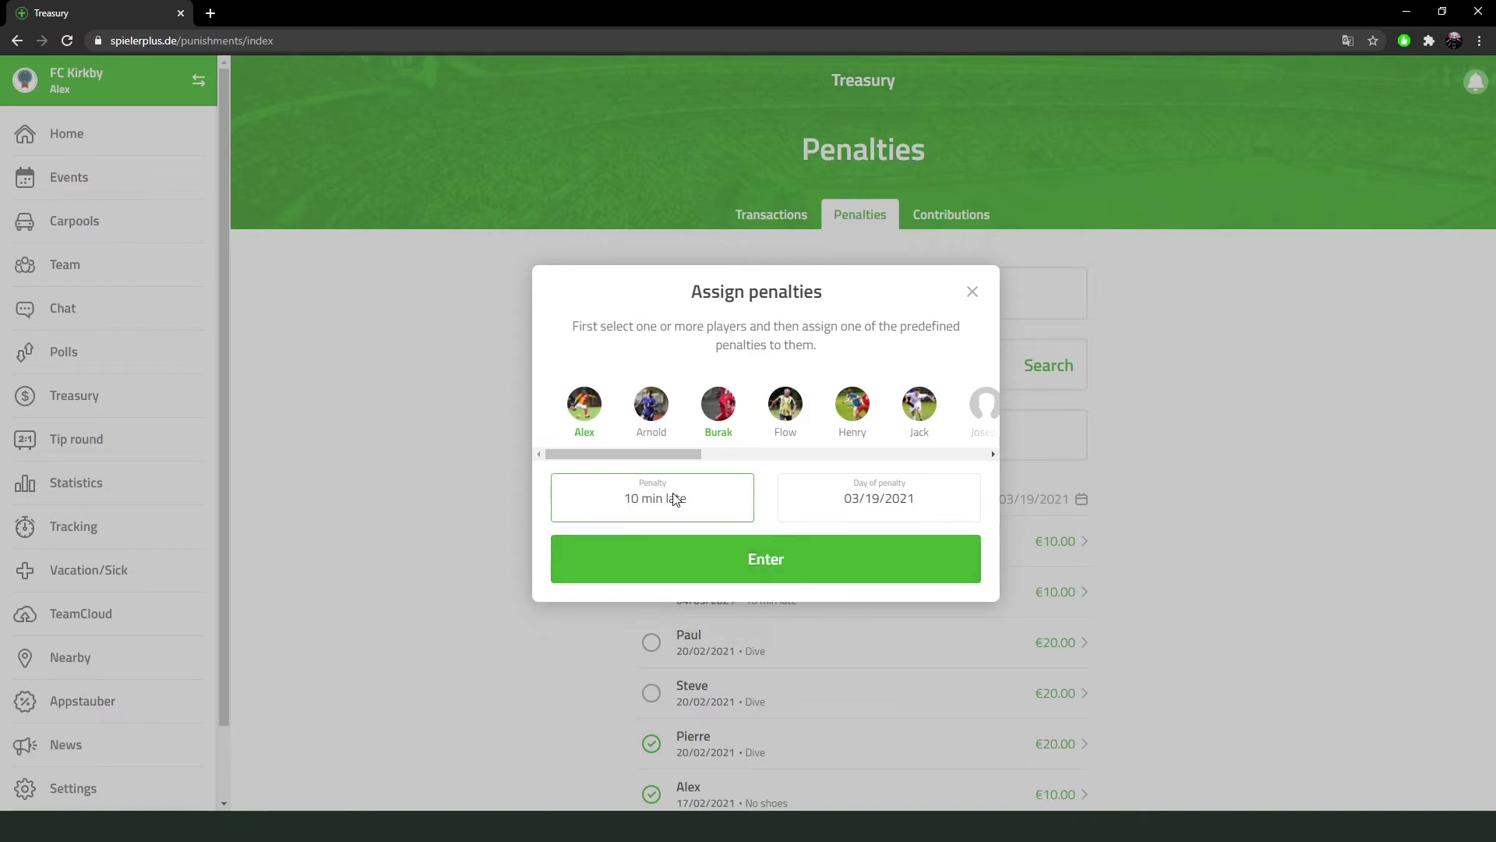
left_click(889, 501)
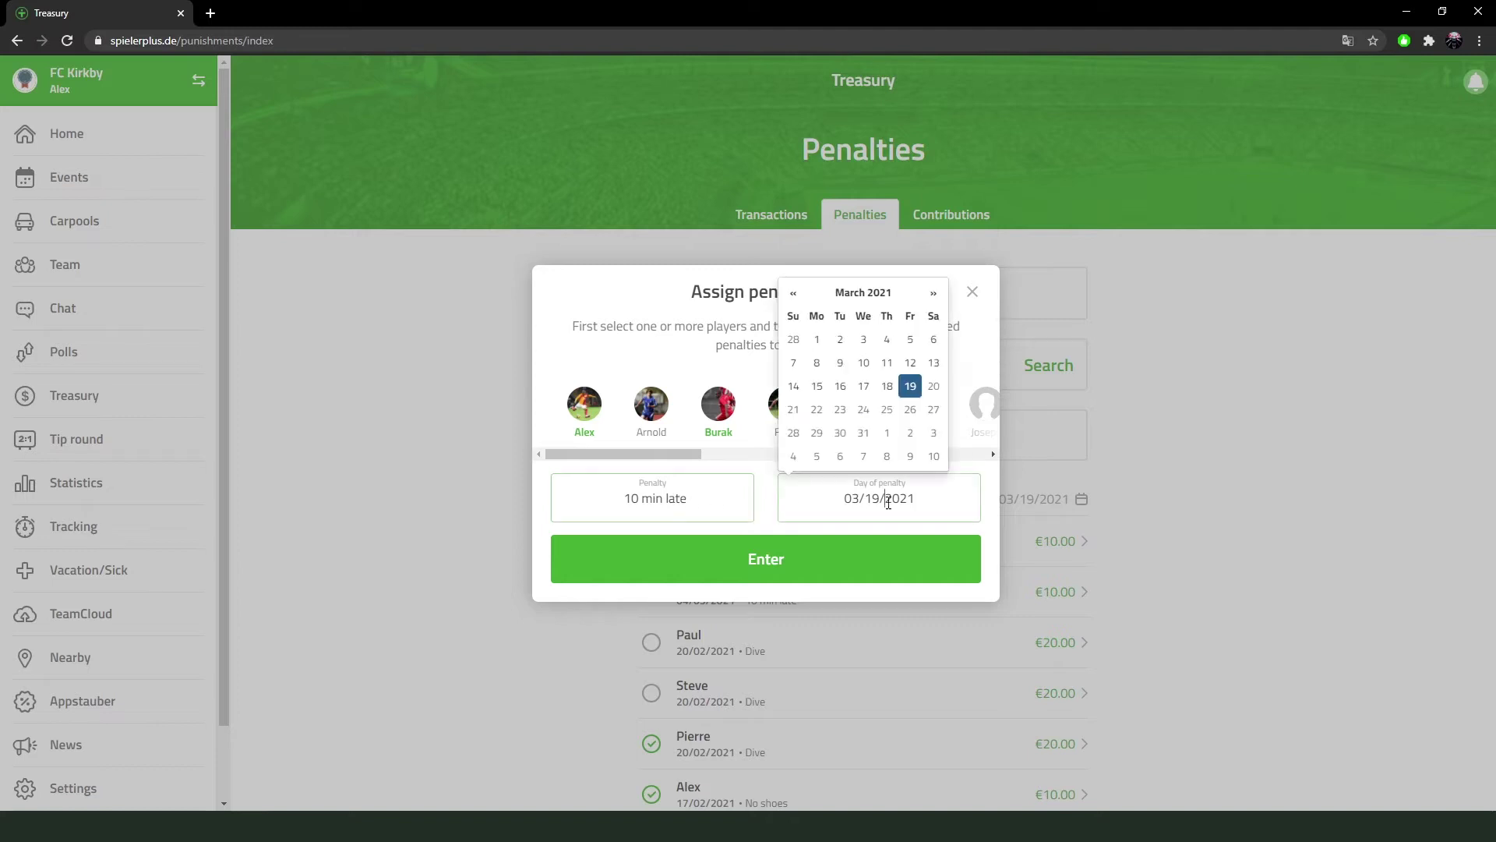
left_click(933, 363)
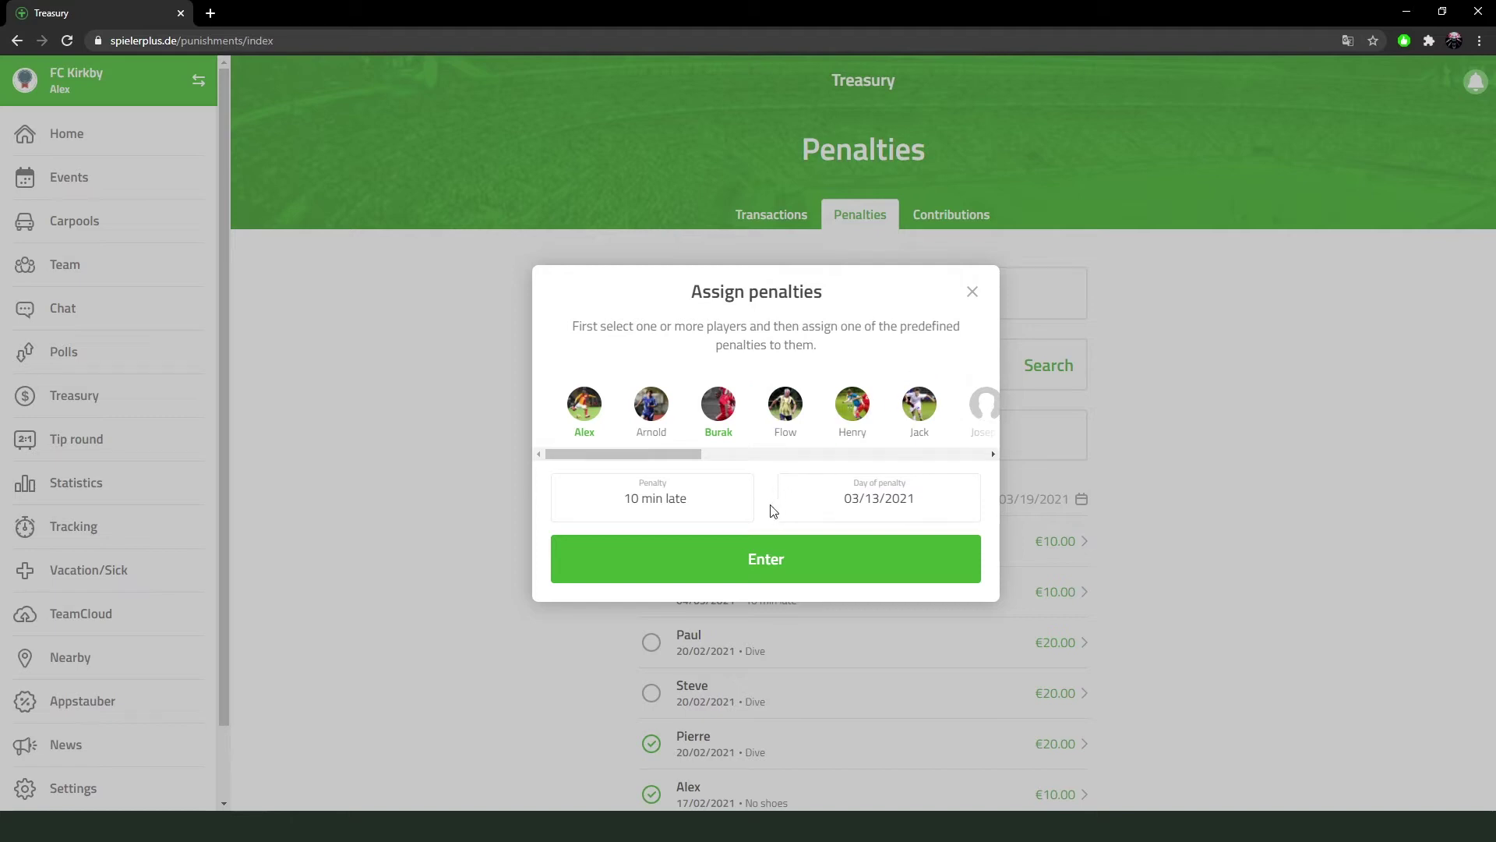
left_click(768, 570)
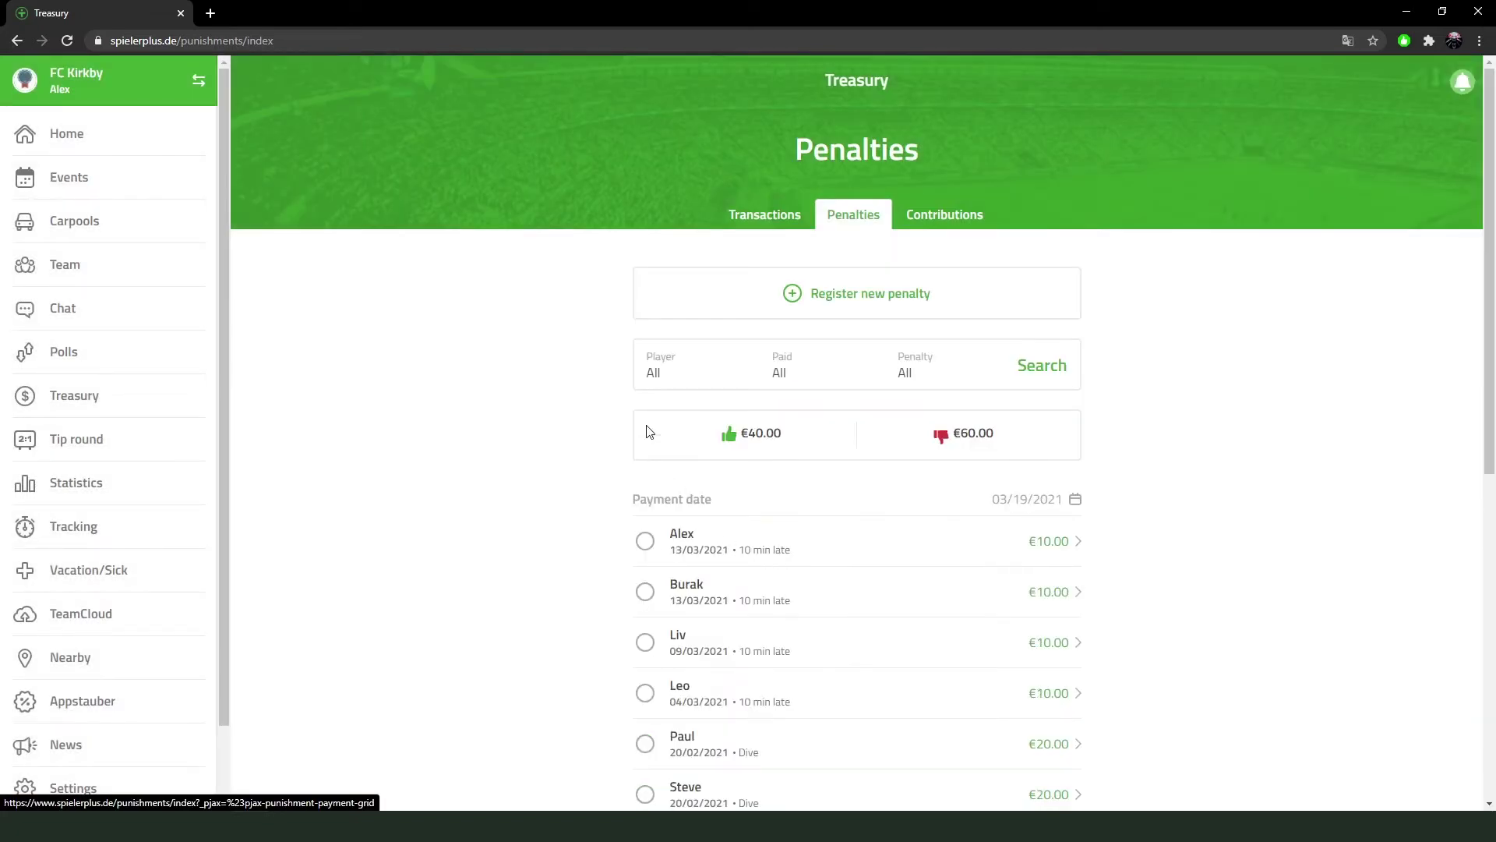
middle_click(584, 441)
left_click(584, 466)
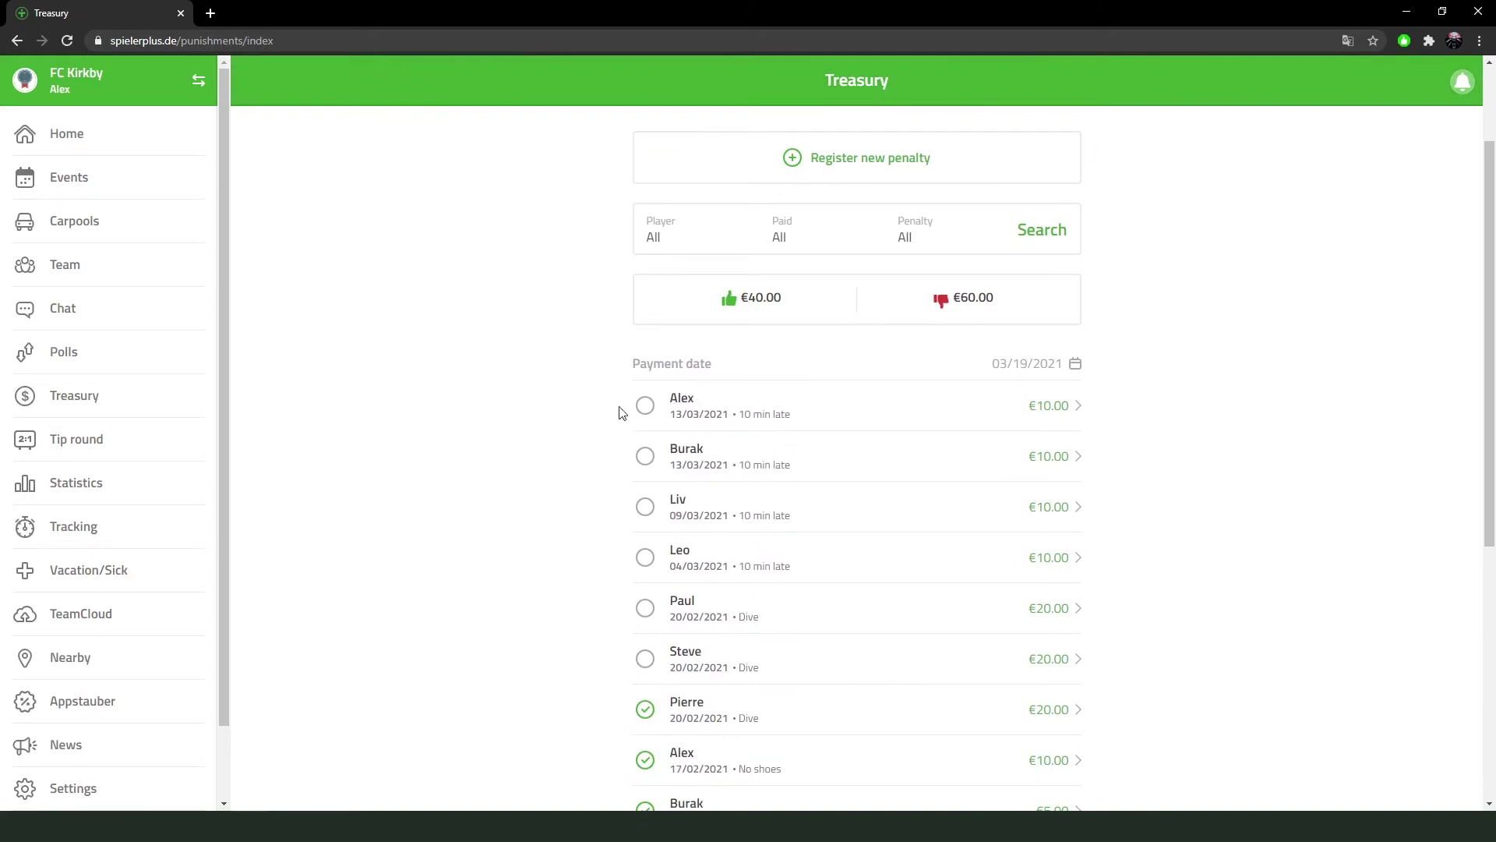
Filter the penalties by the first listed player and switch the paid status of that player's 10 min late penalty on and back off.
left_click(671, 234)
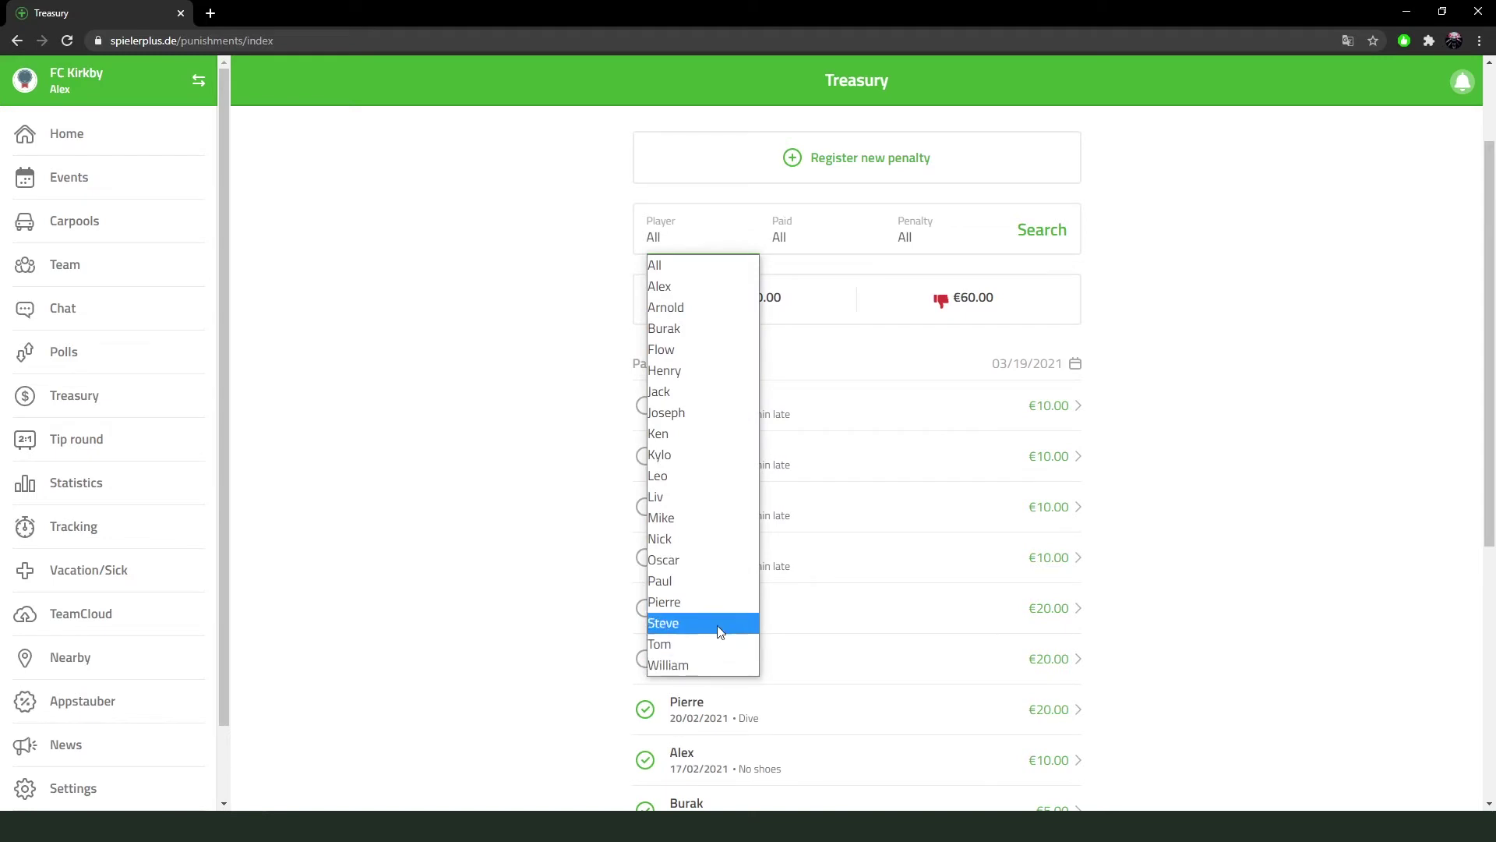
left_click(712, 284)
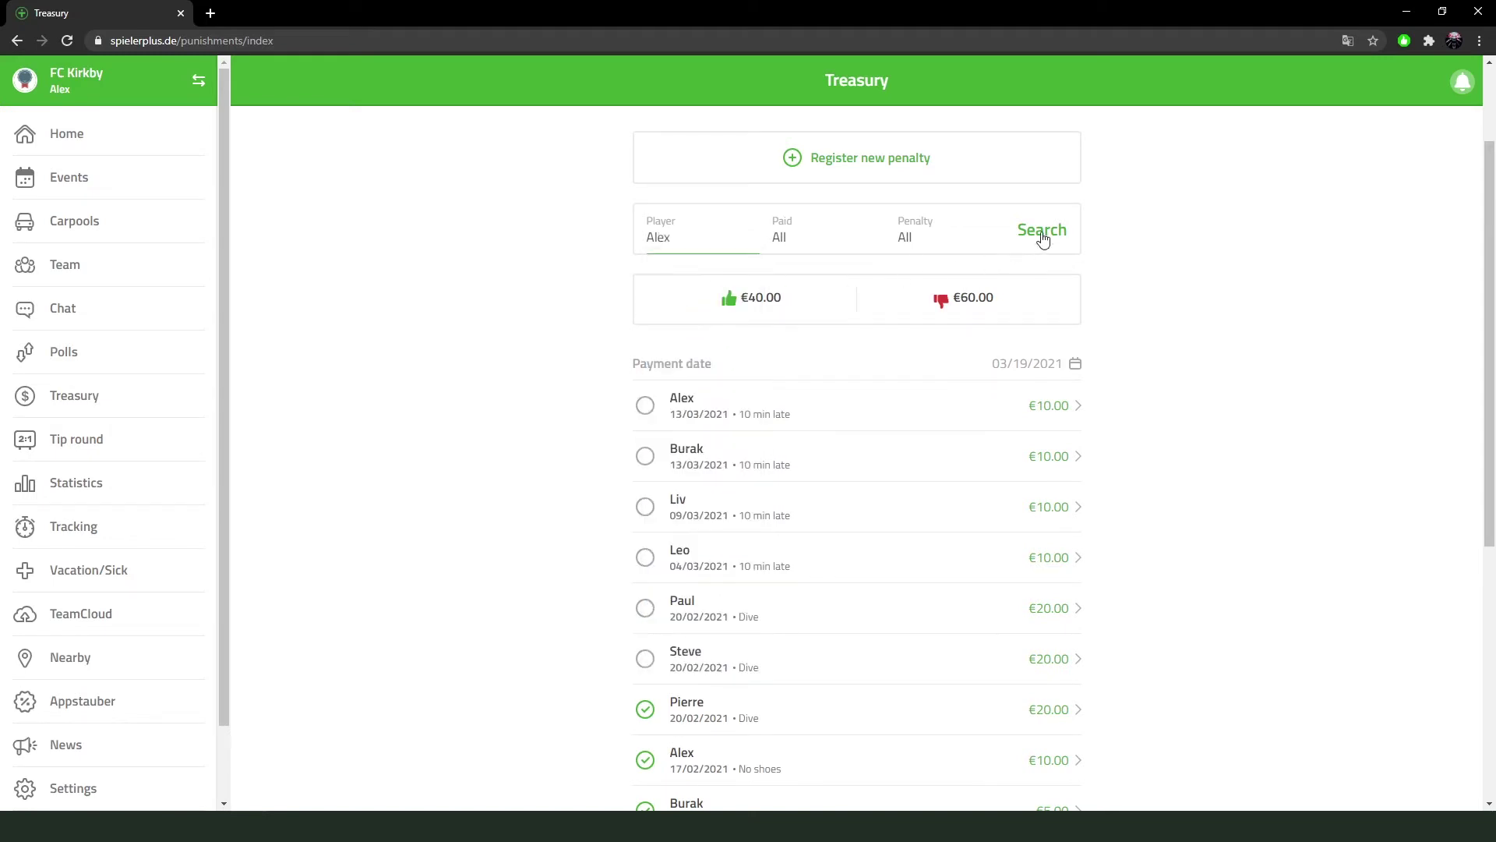
left_click(1043, 237)
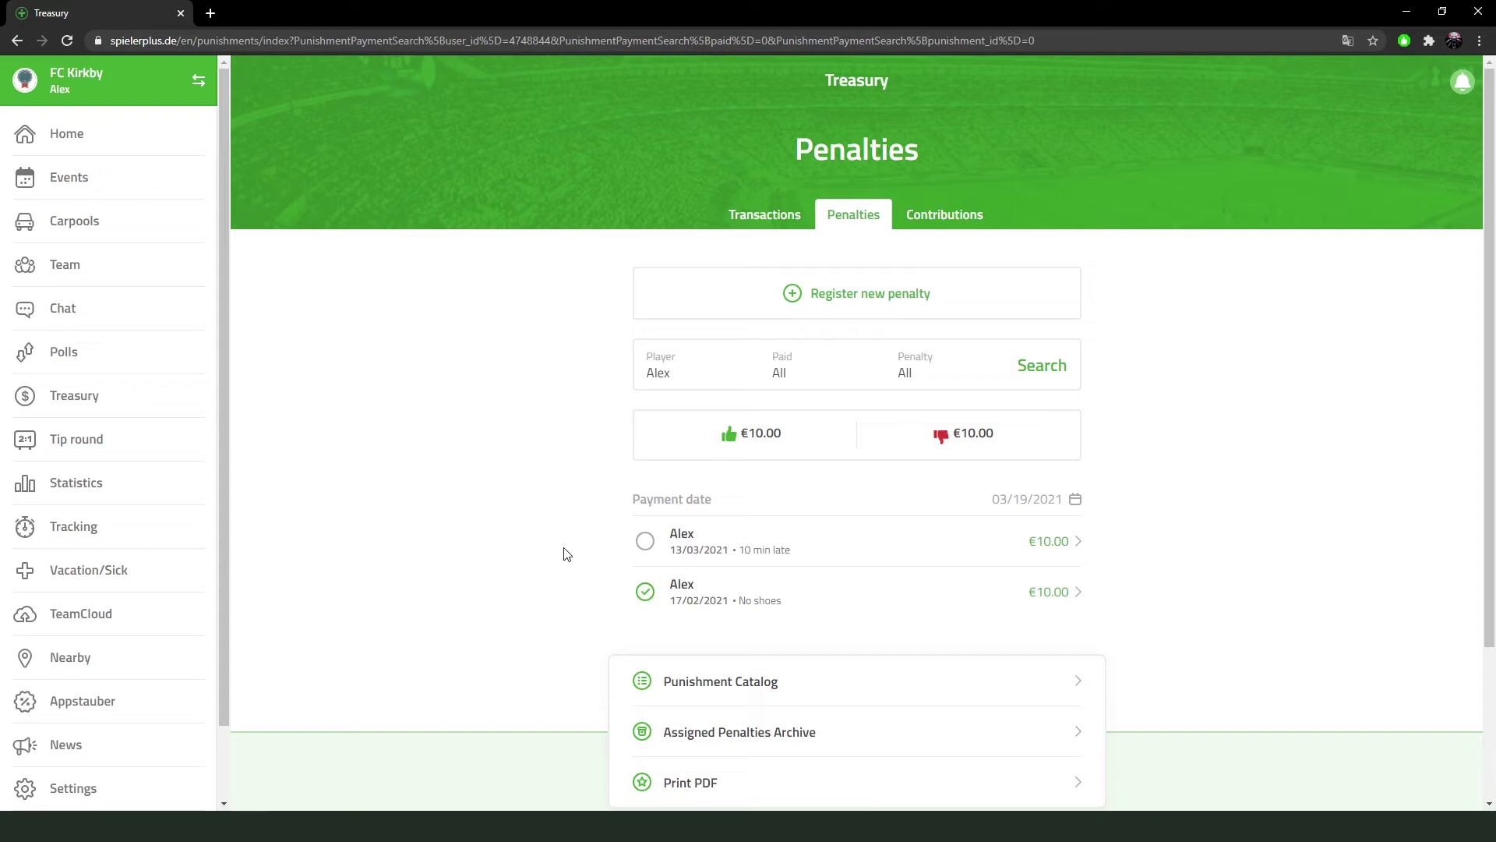
left_click(645, 543)
left_click(645, 541)
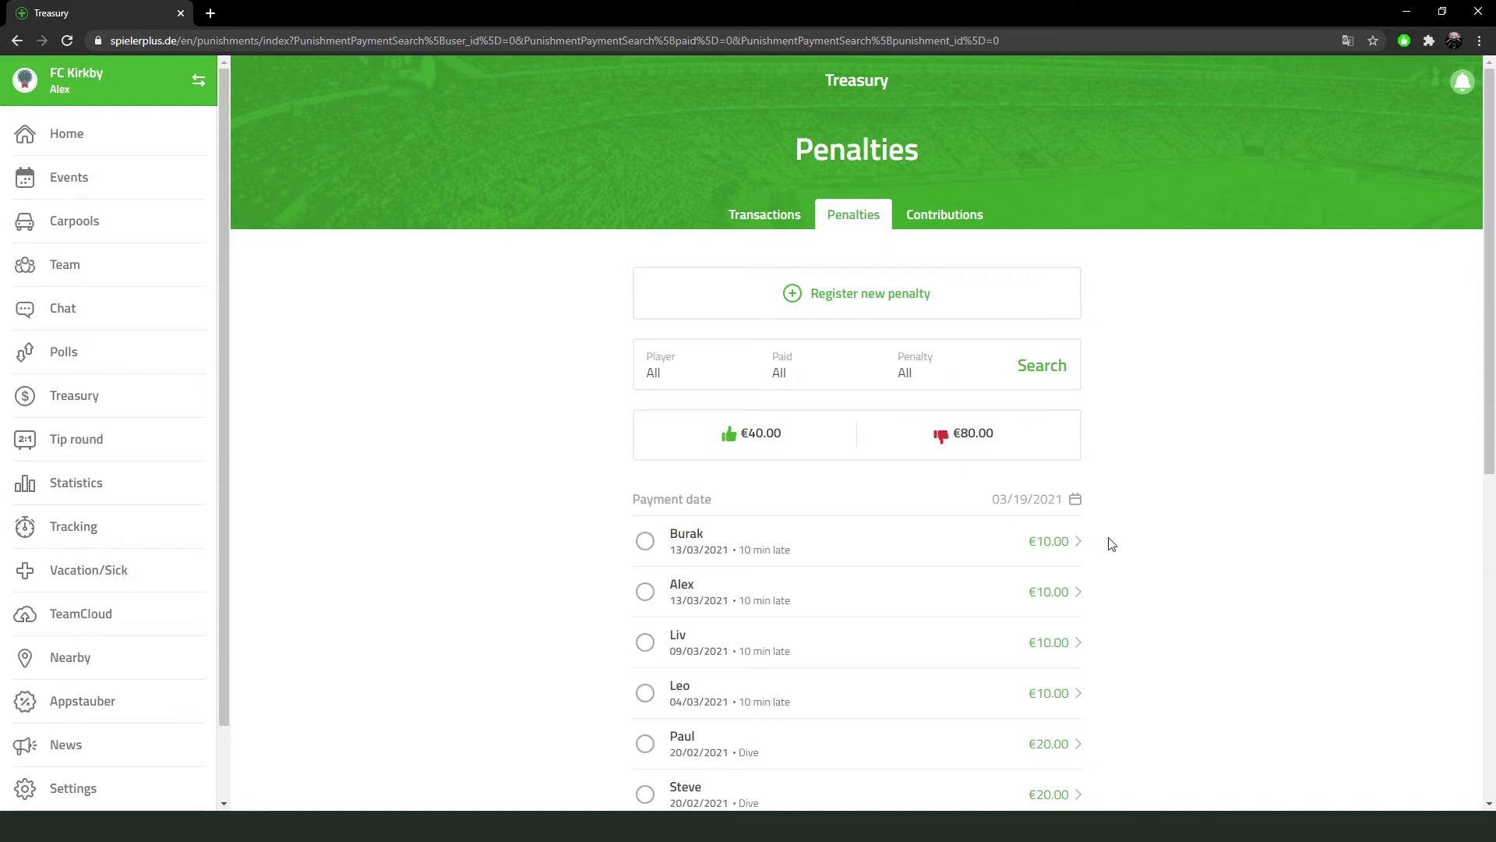
Archive the topmost 10 min late penalty, dated 13/03/2021, and confirm the archiving.
left_click(1077, 549)
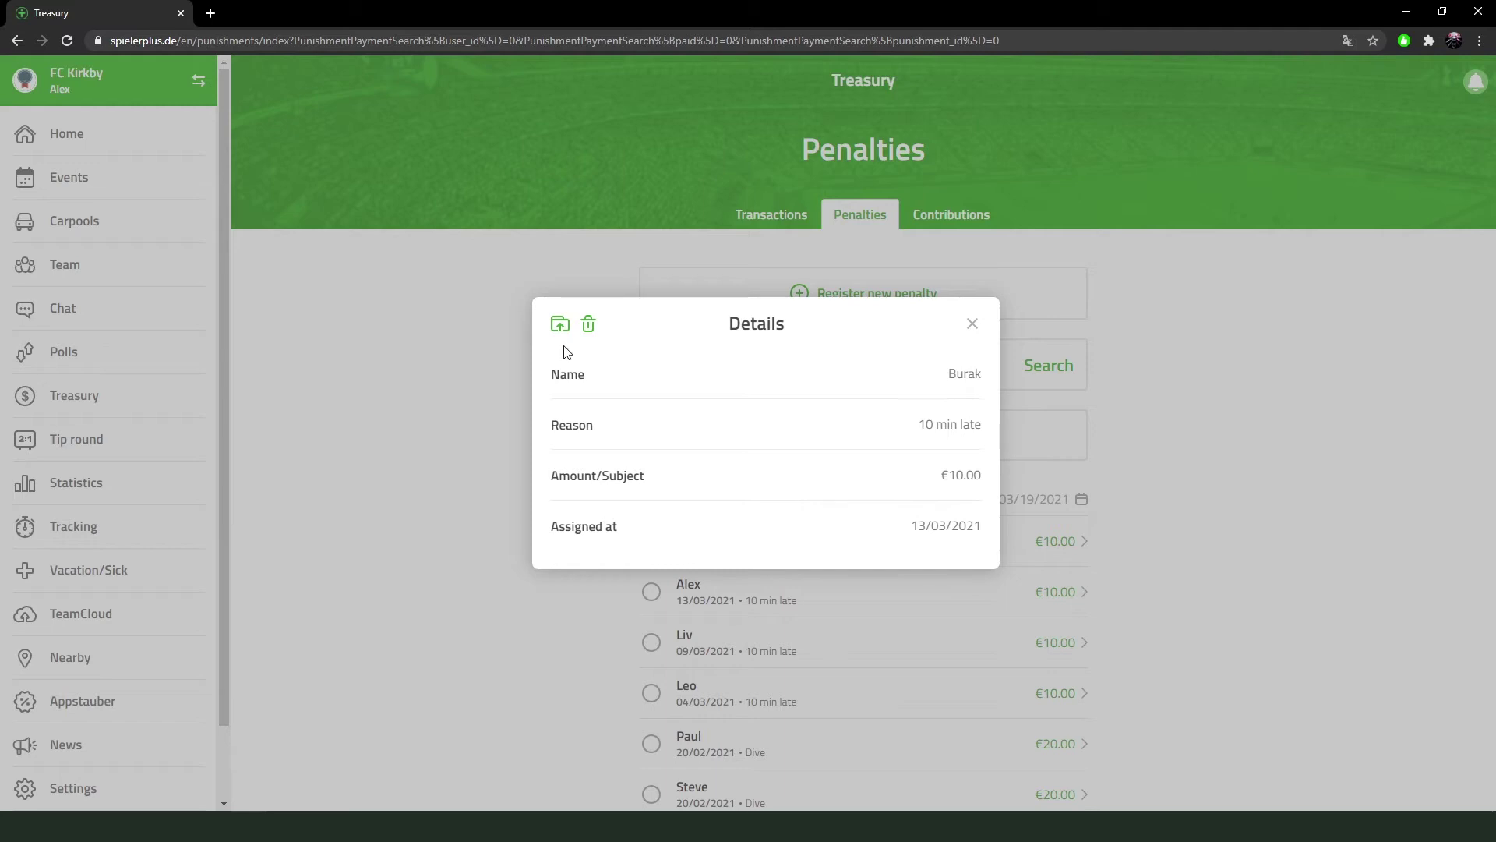
left_click(559, 326)
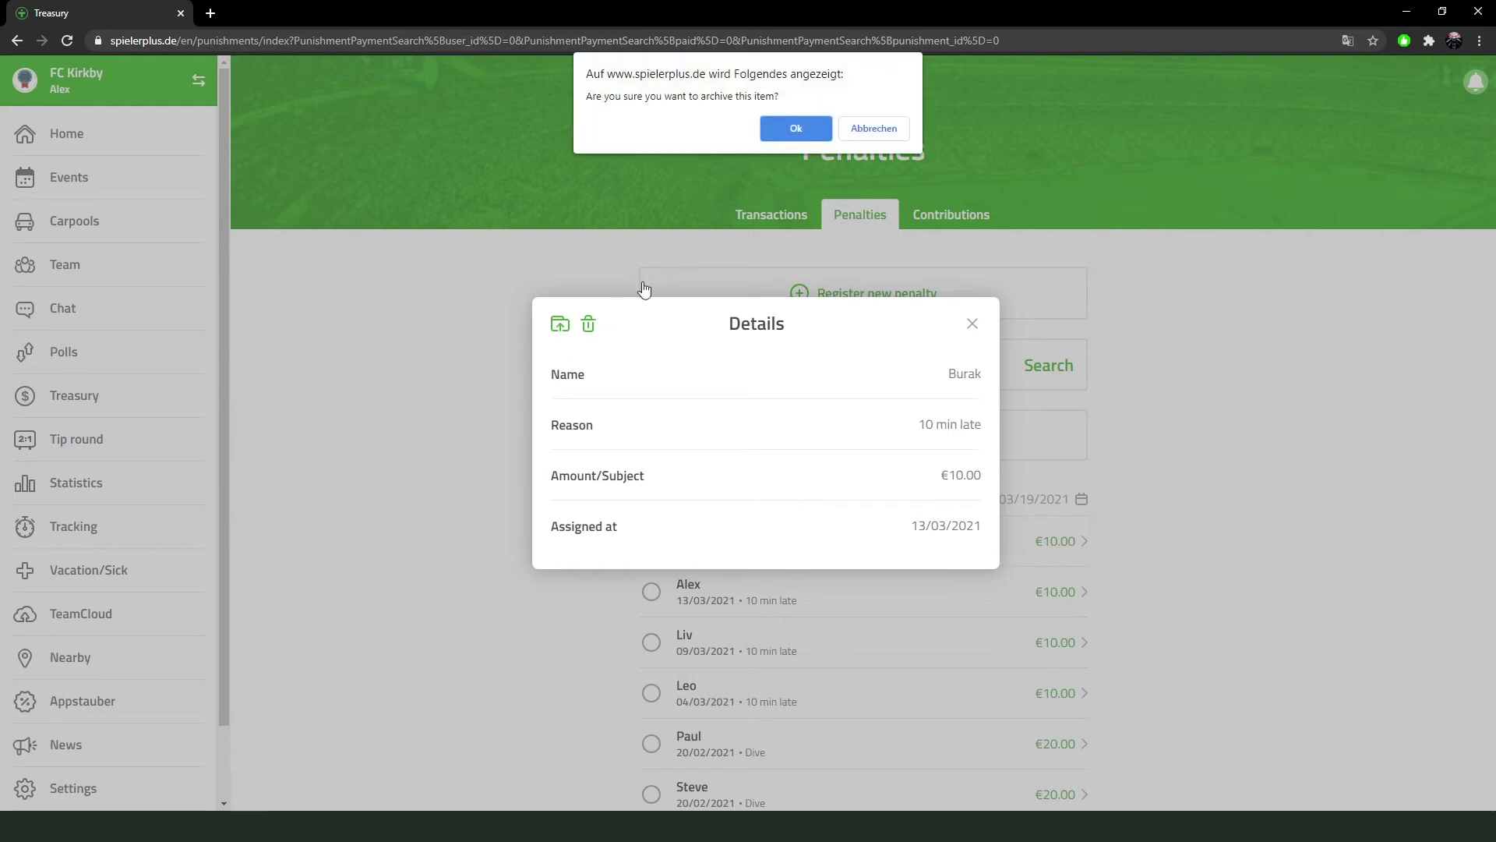
left_click(804, 134)
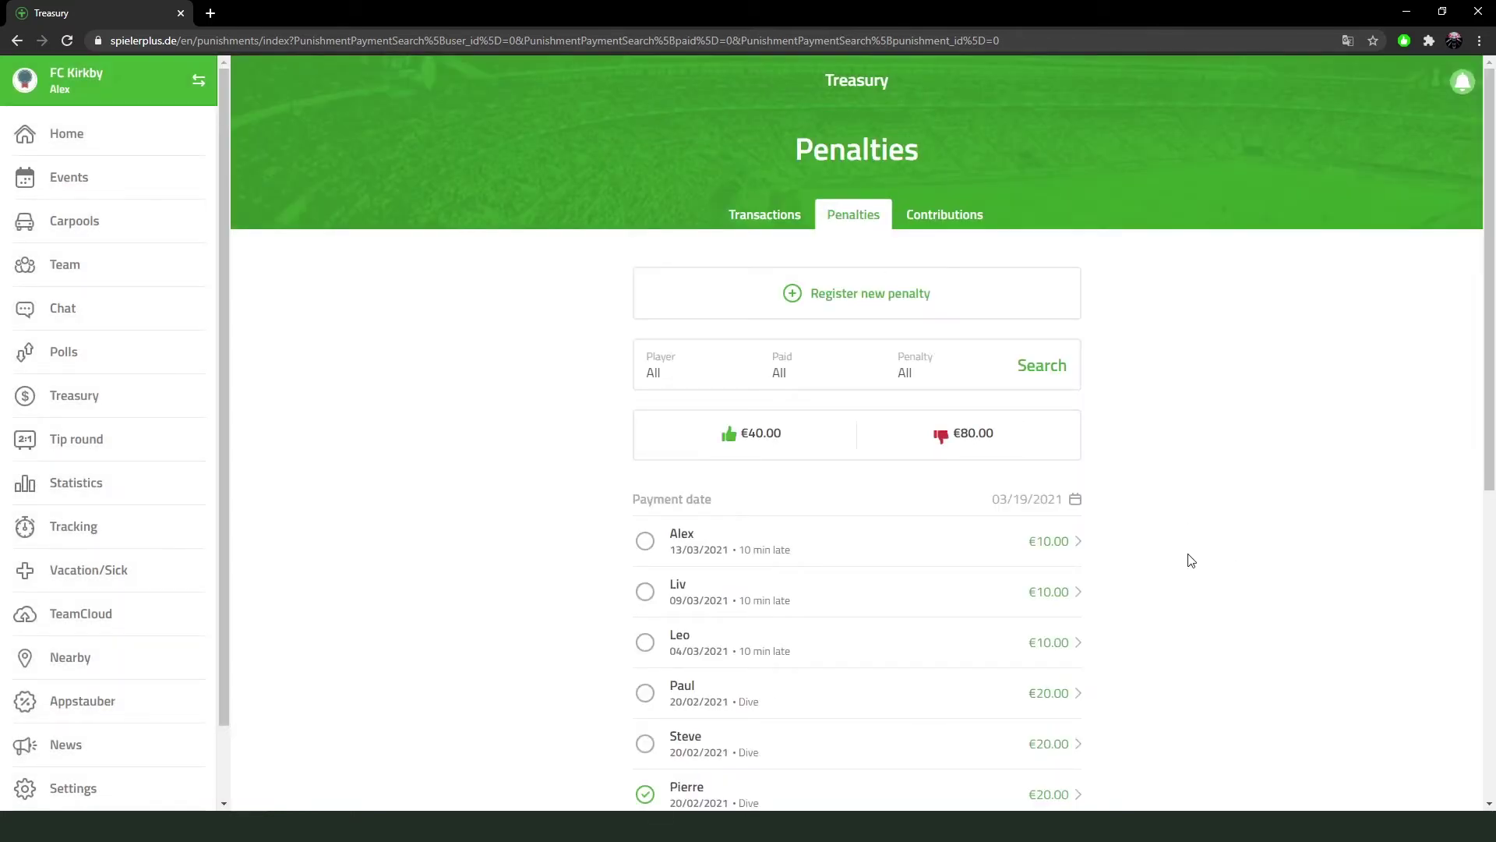
Delete the remaining 10 min late penalty dated 13/03/2021 and confirm its removal.
left_click(1080, 546)
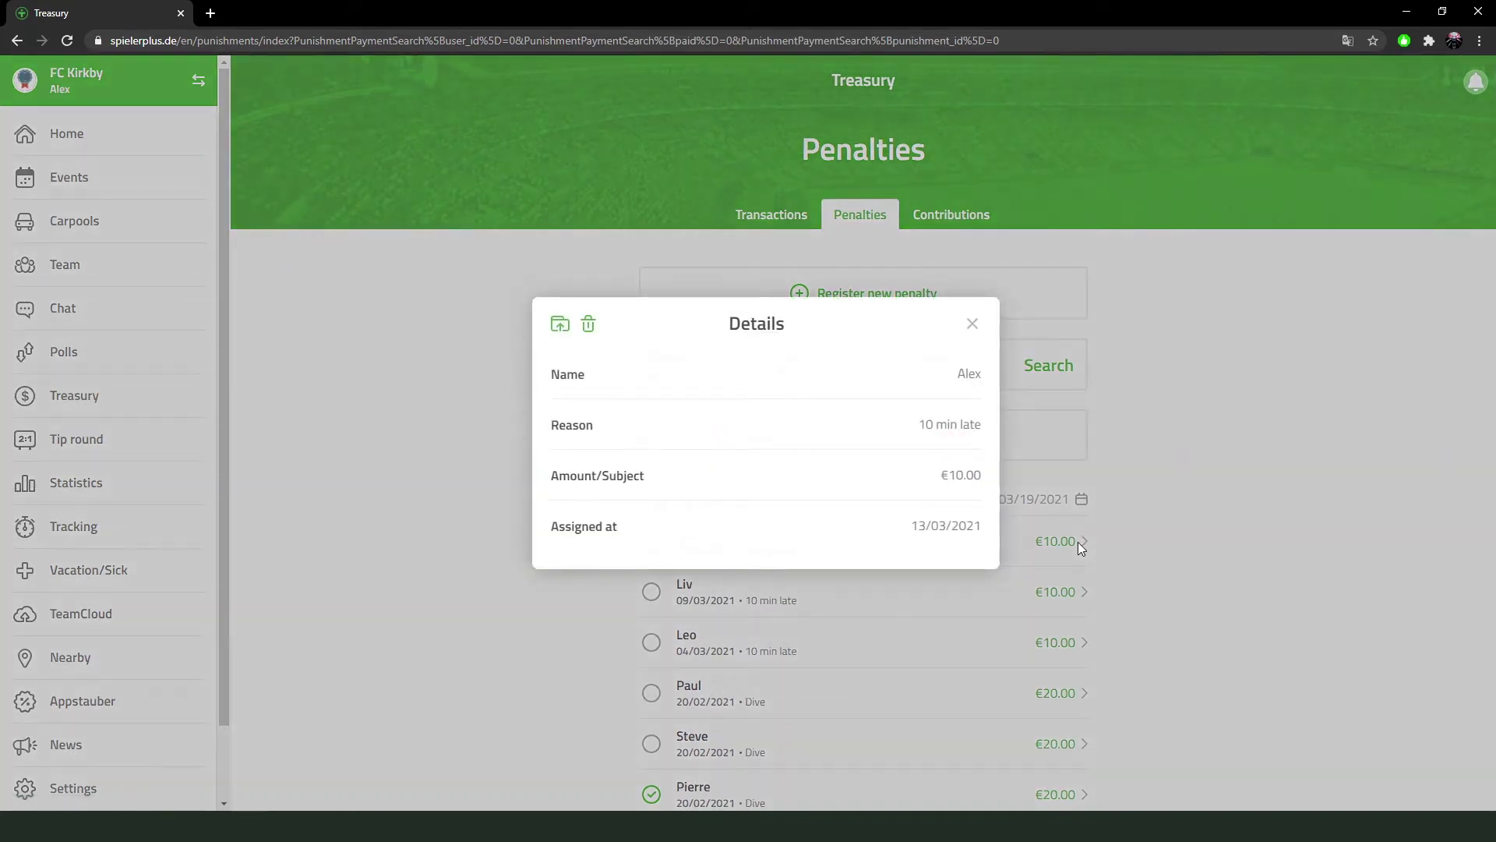
left_click(589, 324)
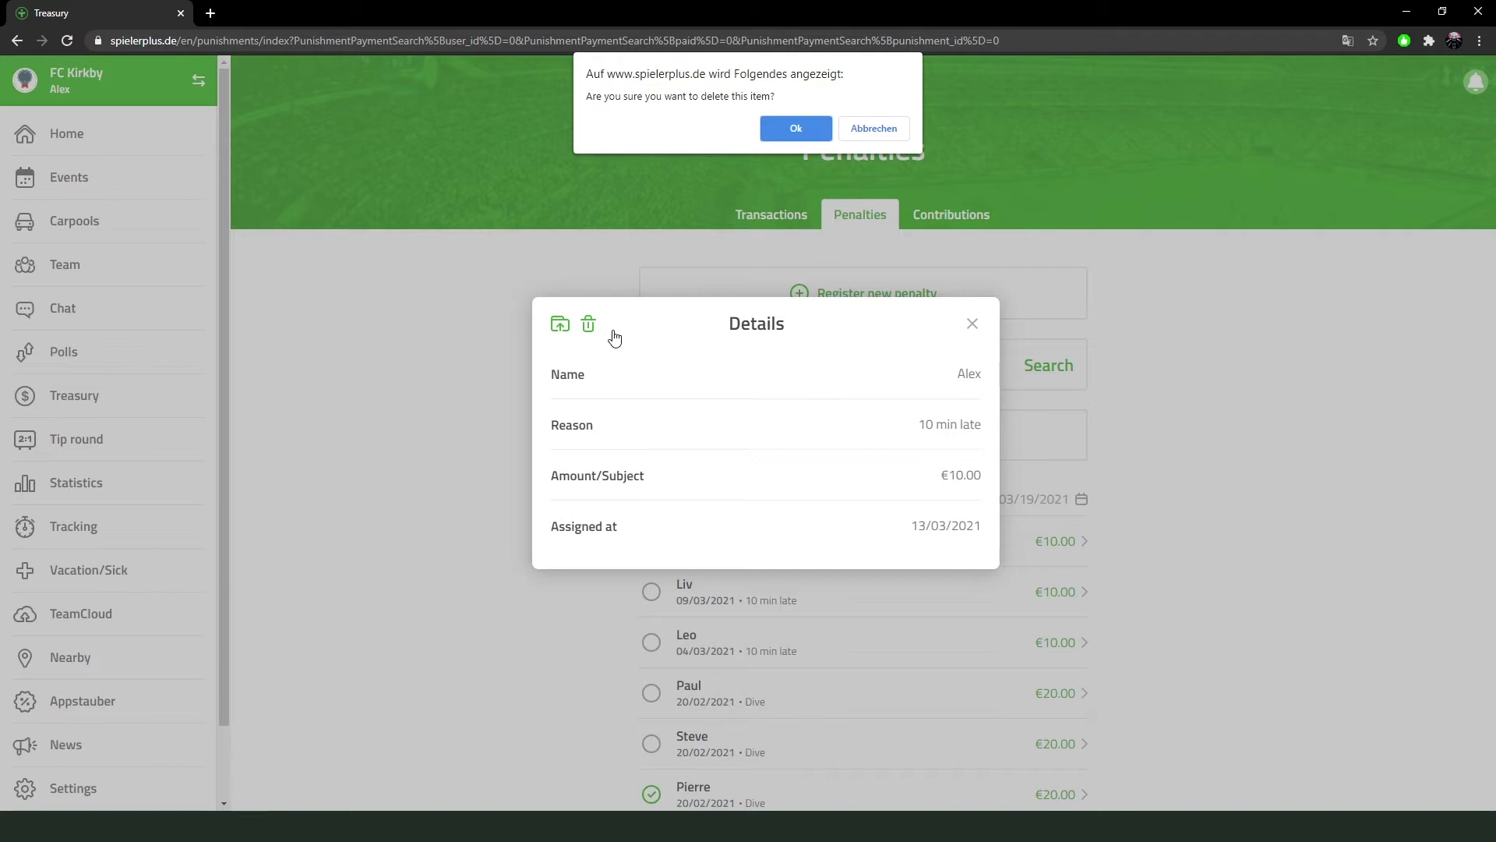
left_click(796, 129)
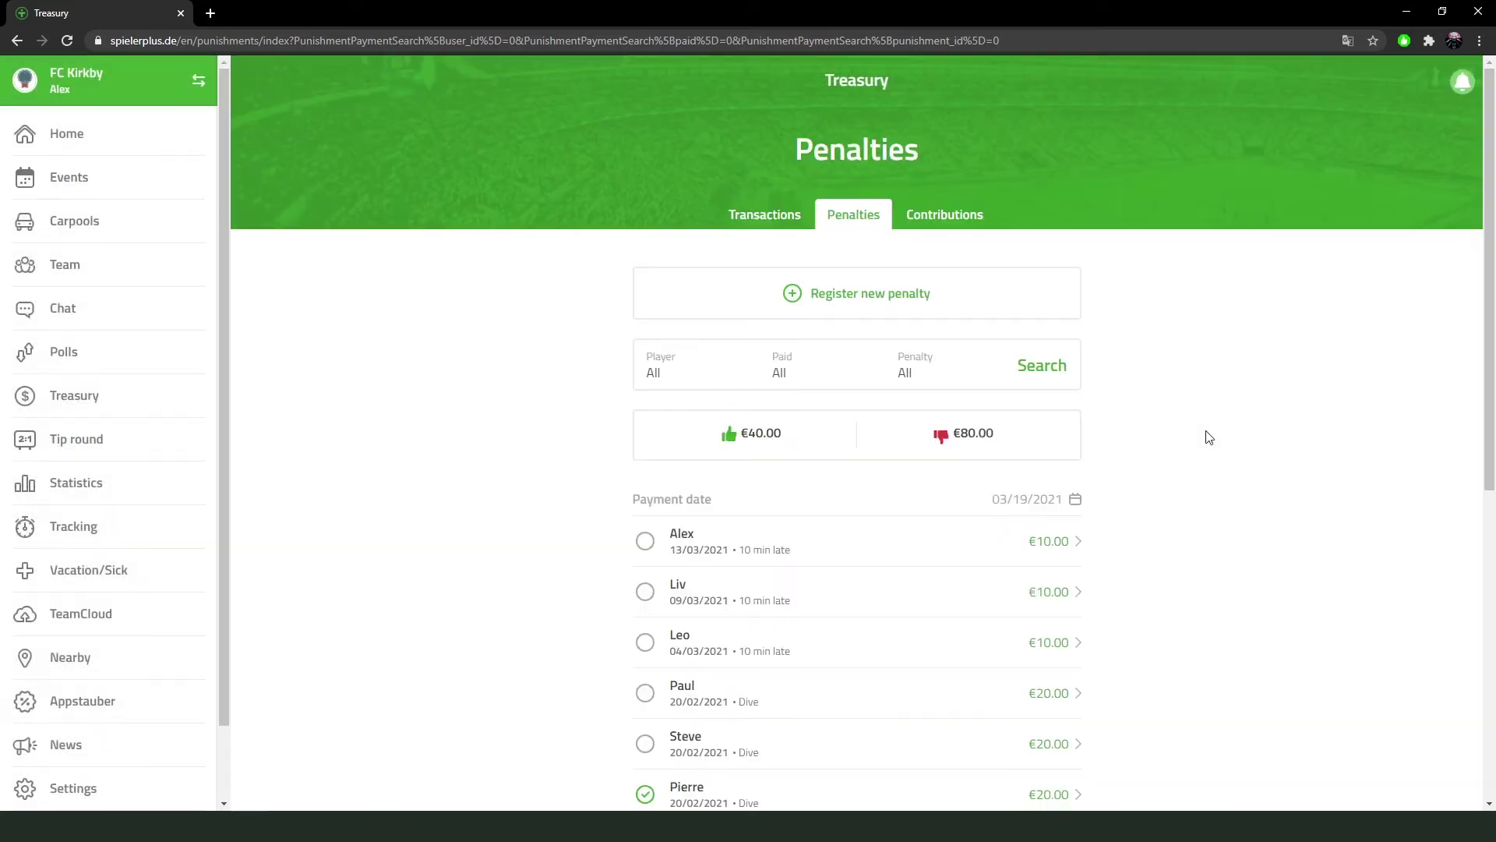
Recover the archived 10 min late penalty from the Assigned Penalties Archive and close the archive.
left_click_drag(1488, 285, 1488, 561)
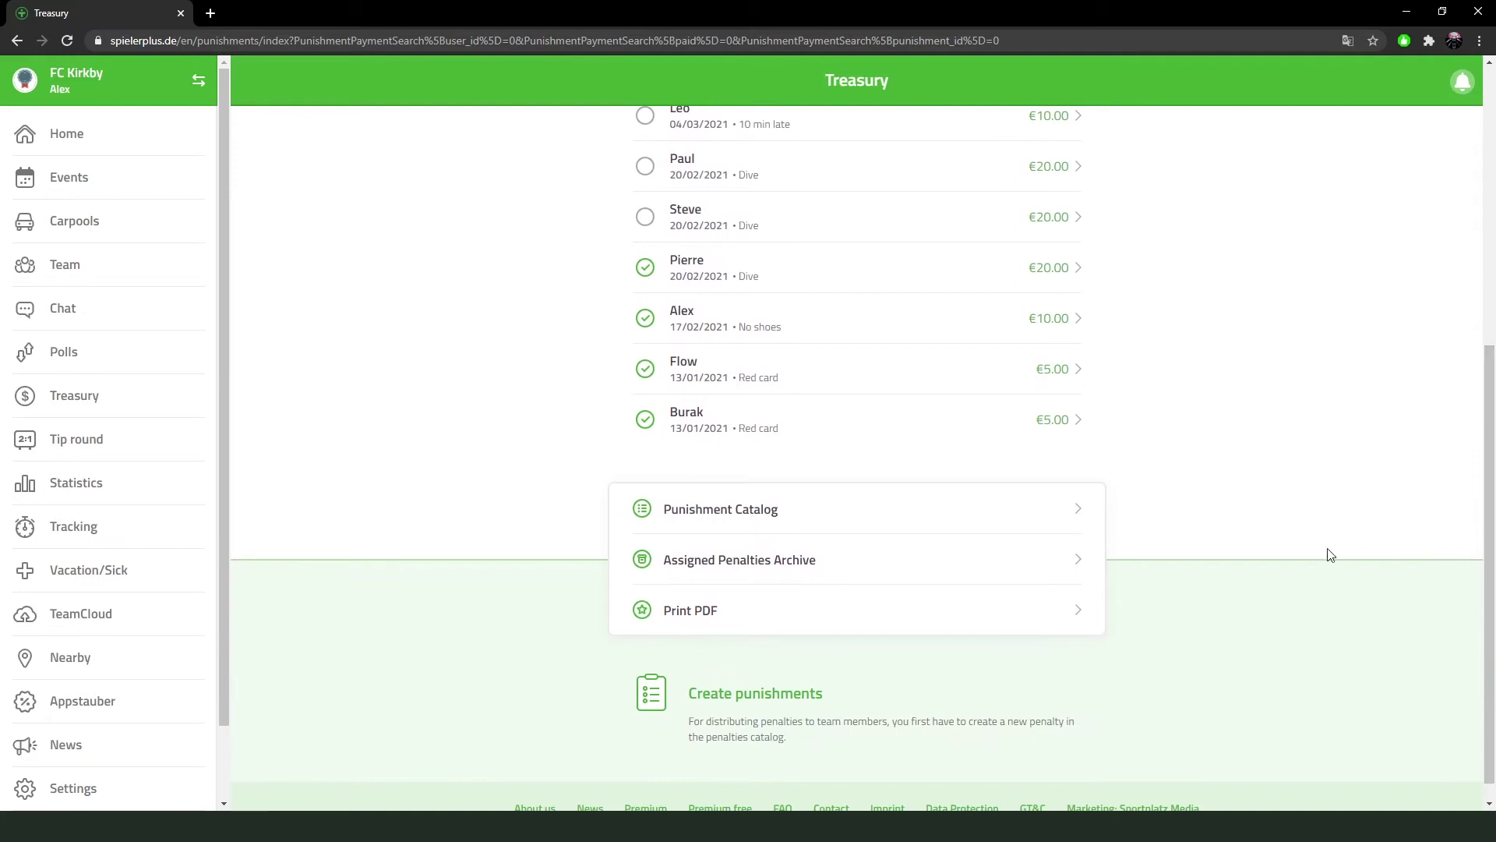
left_click(893, 566)
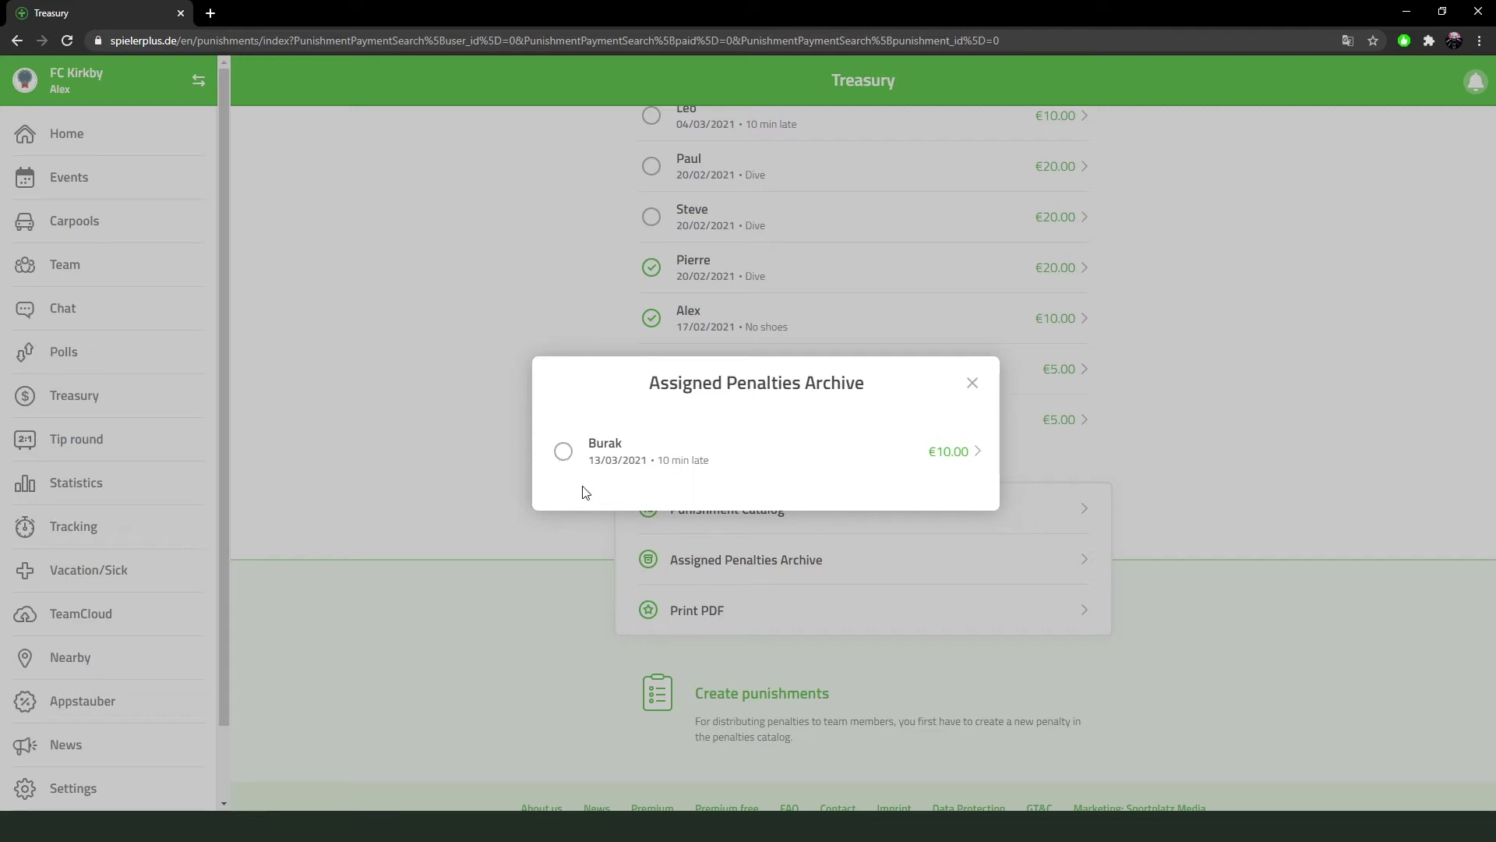
left_click(979, 458)
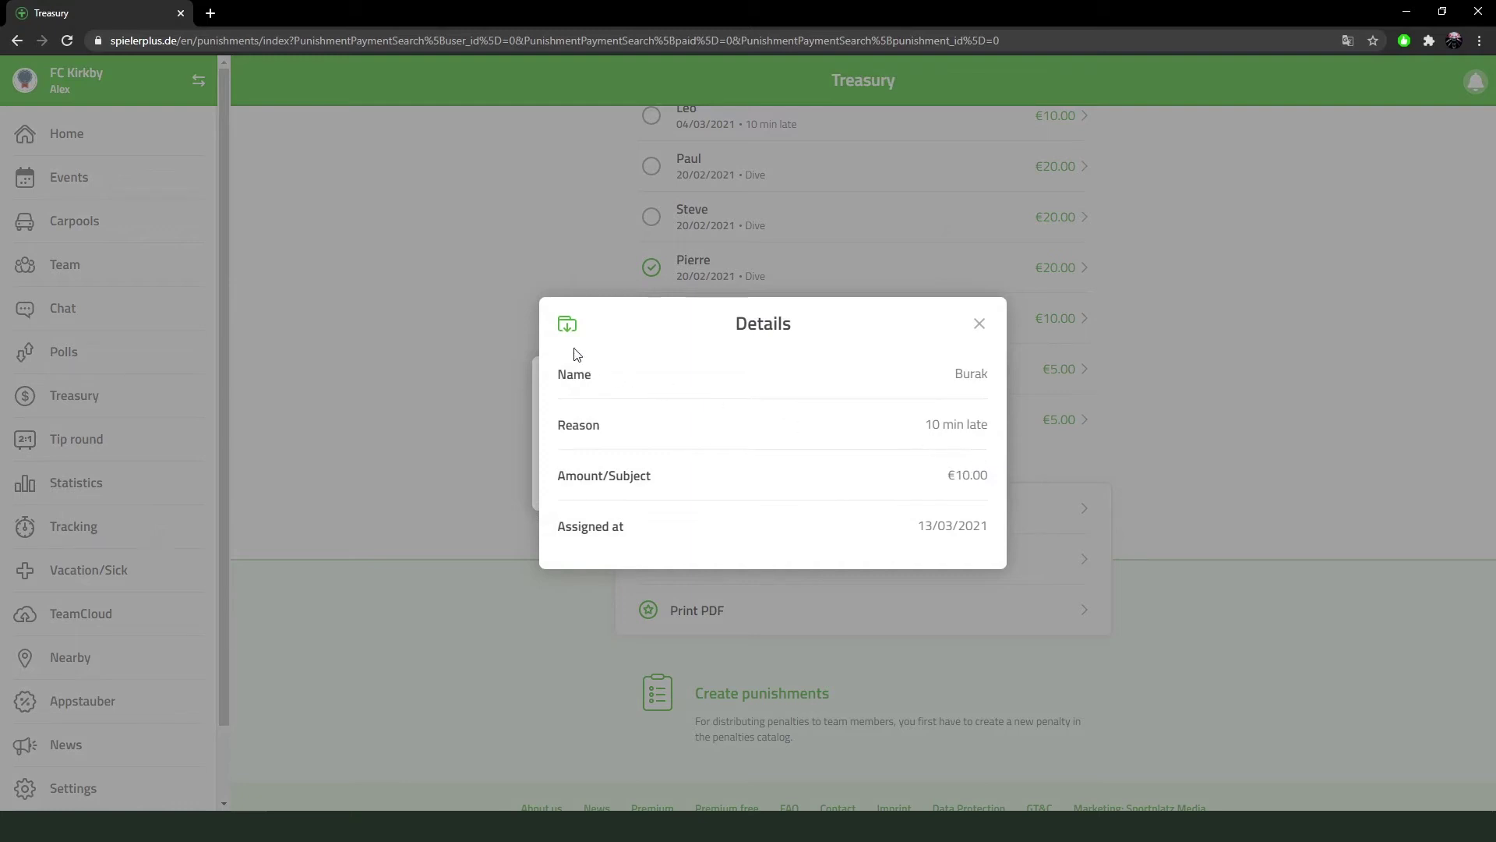
left_click(563, 328)
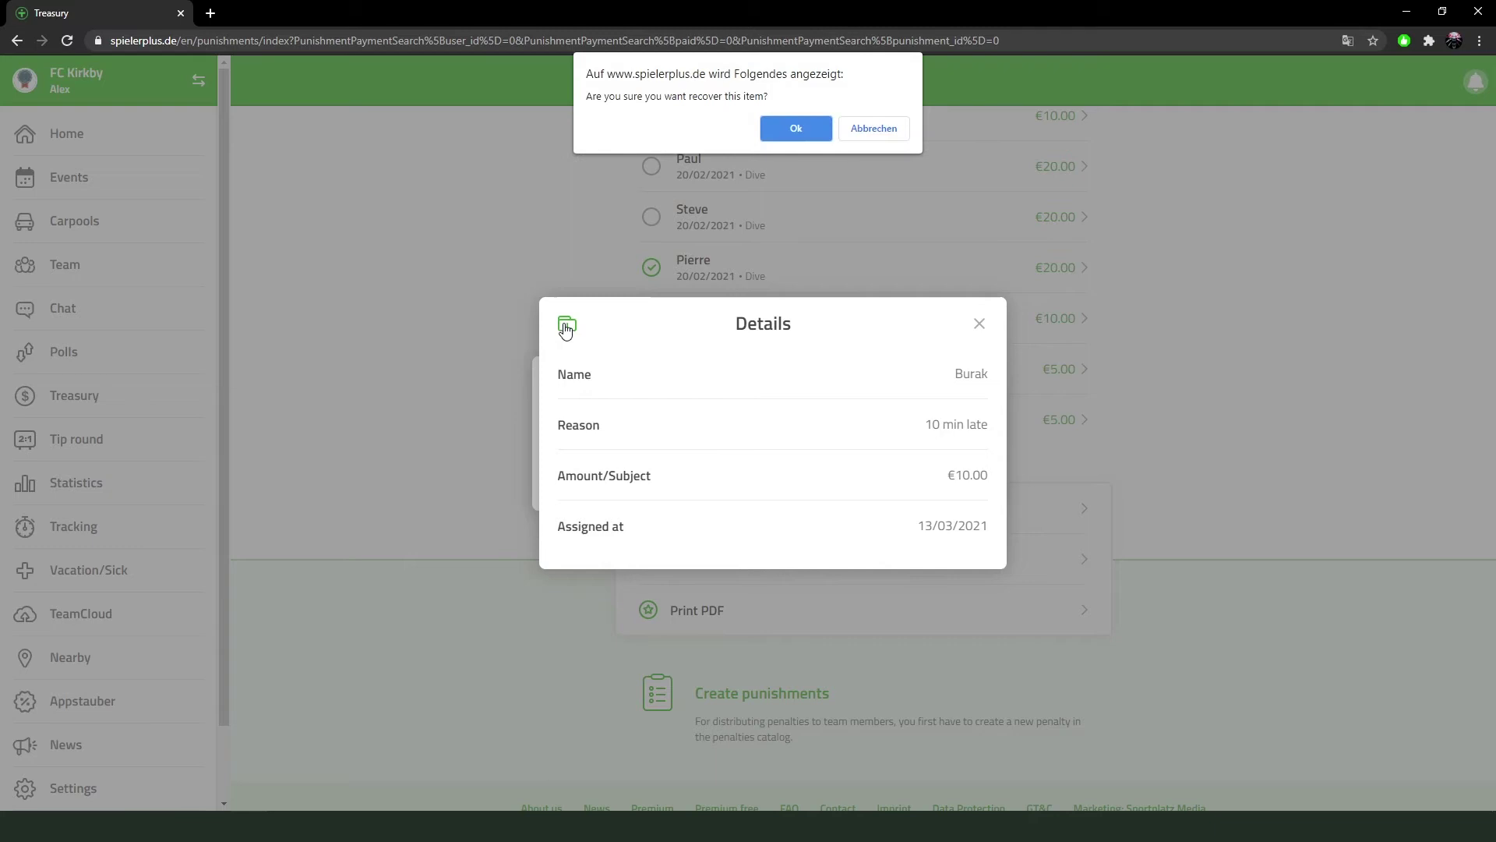
left_click(793, 129)
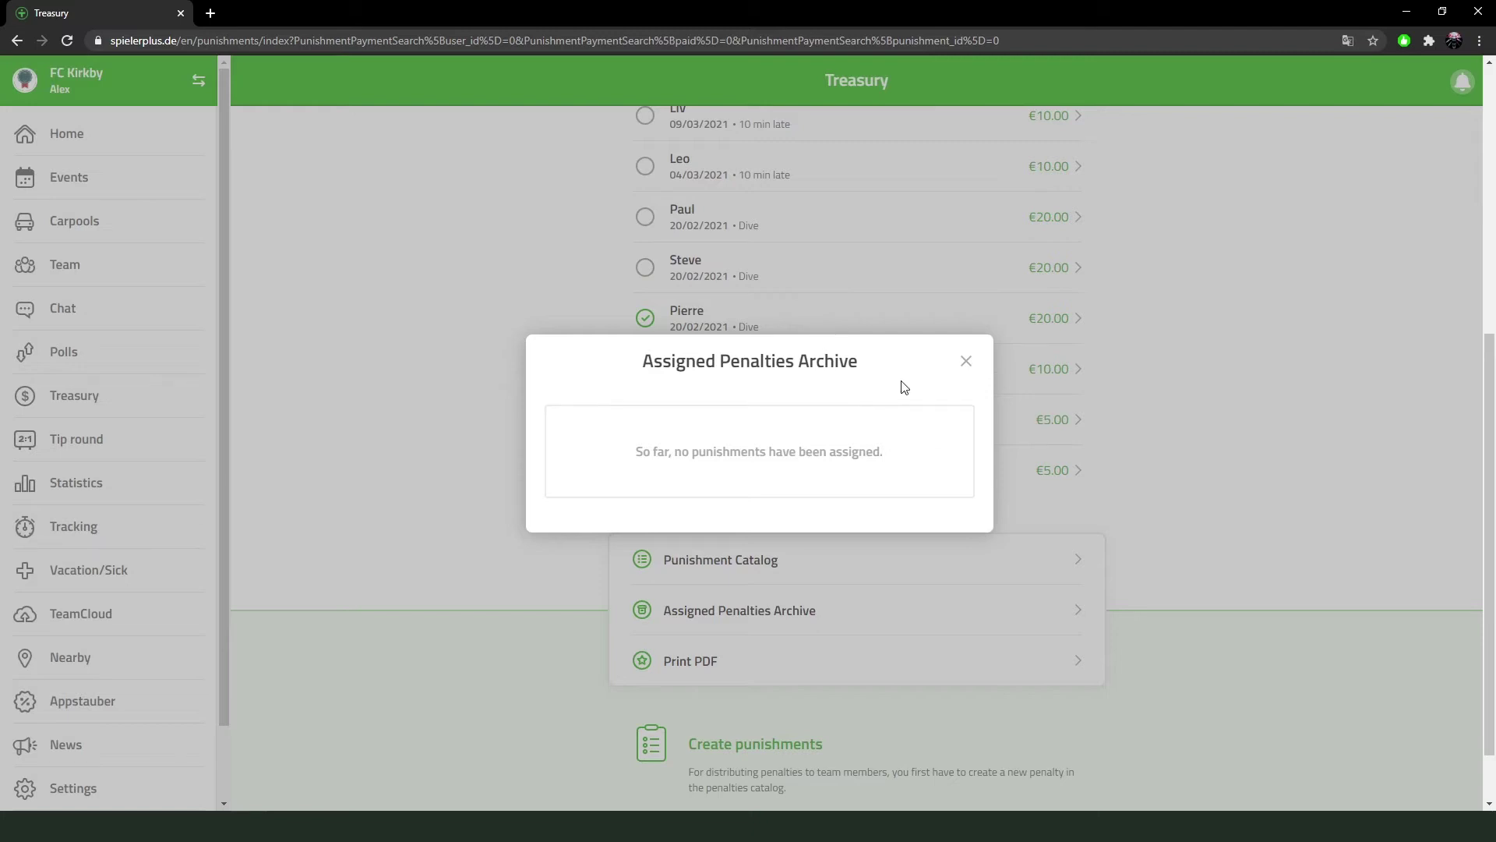
left_click(966, 363)
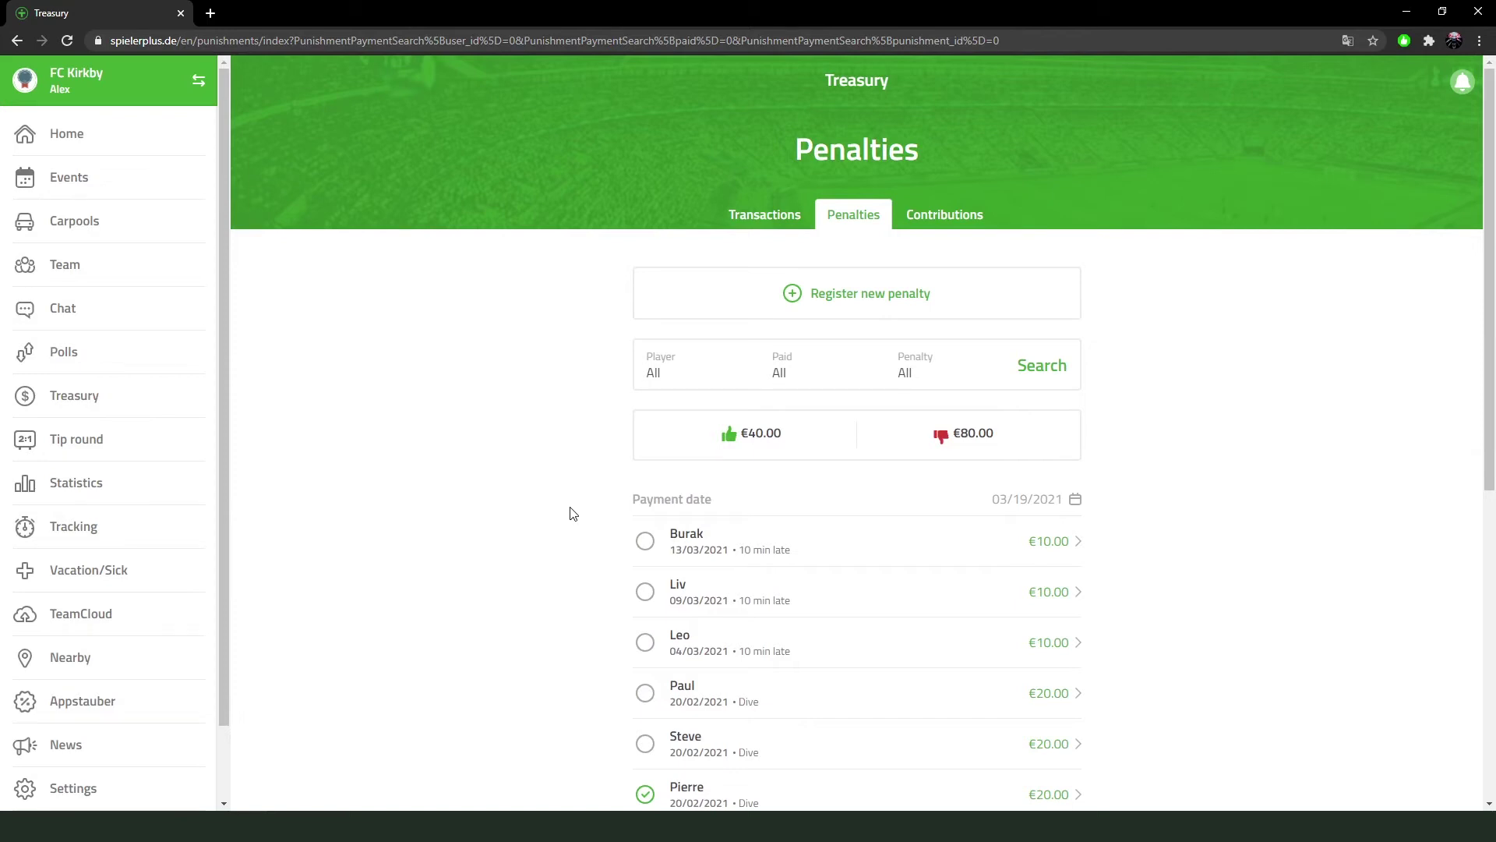
Create a monetary penalty in the Punishment Catalog with an amount of 2 and the reason "No drinks".
left_click_drag(1486, 265, 1484, 565)
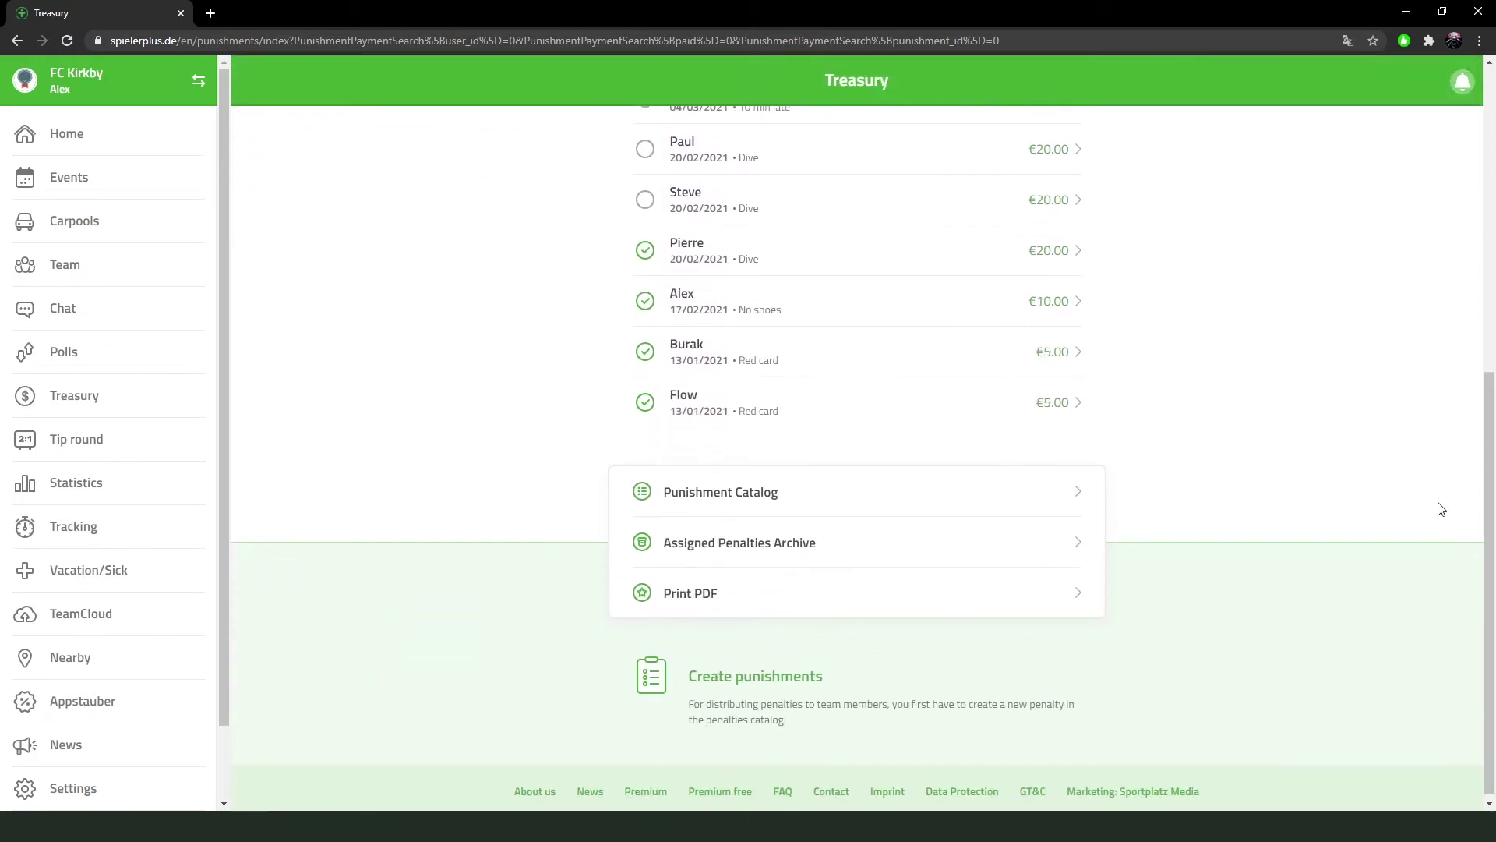
left_click(932, 507)
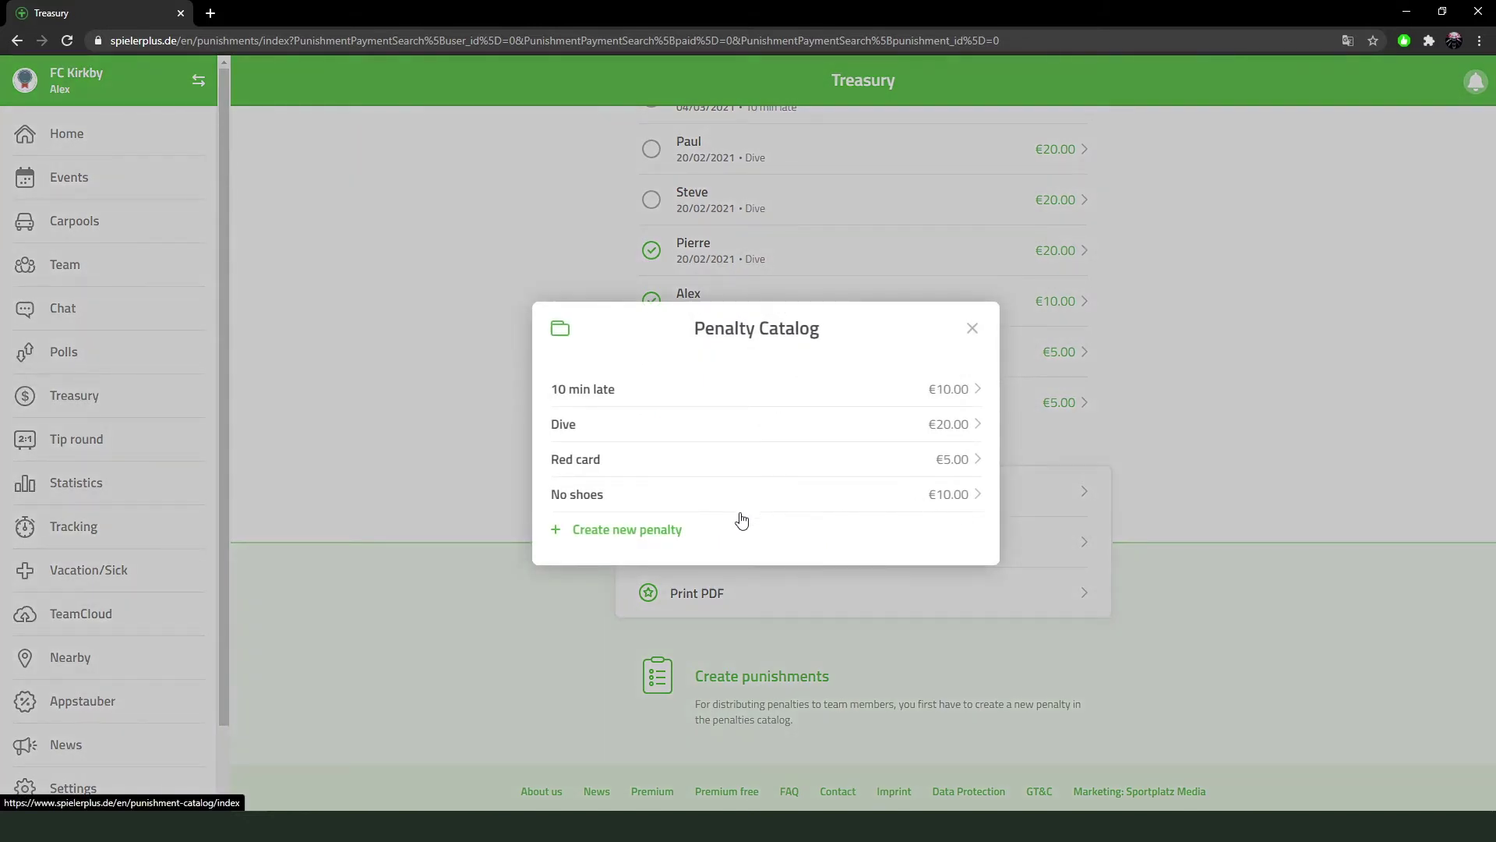
left_click(642, 536)
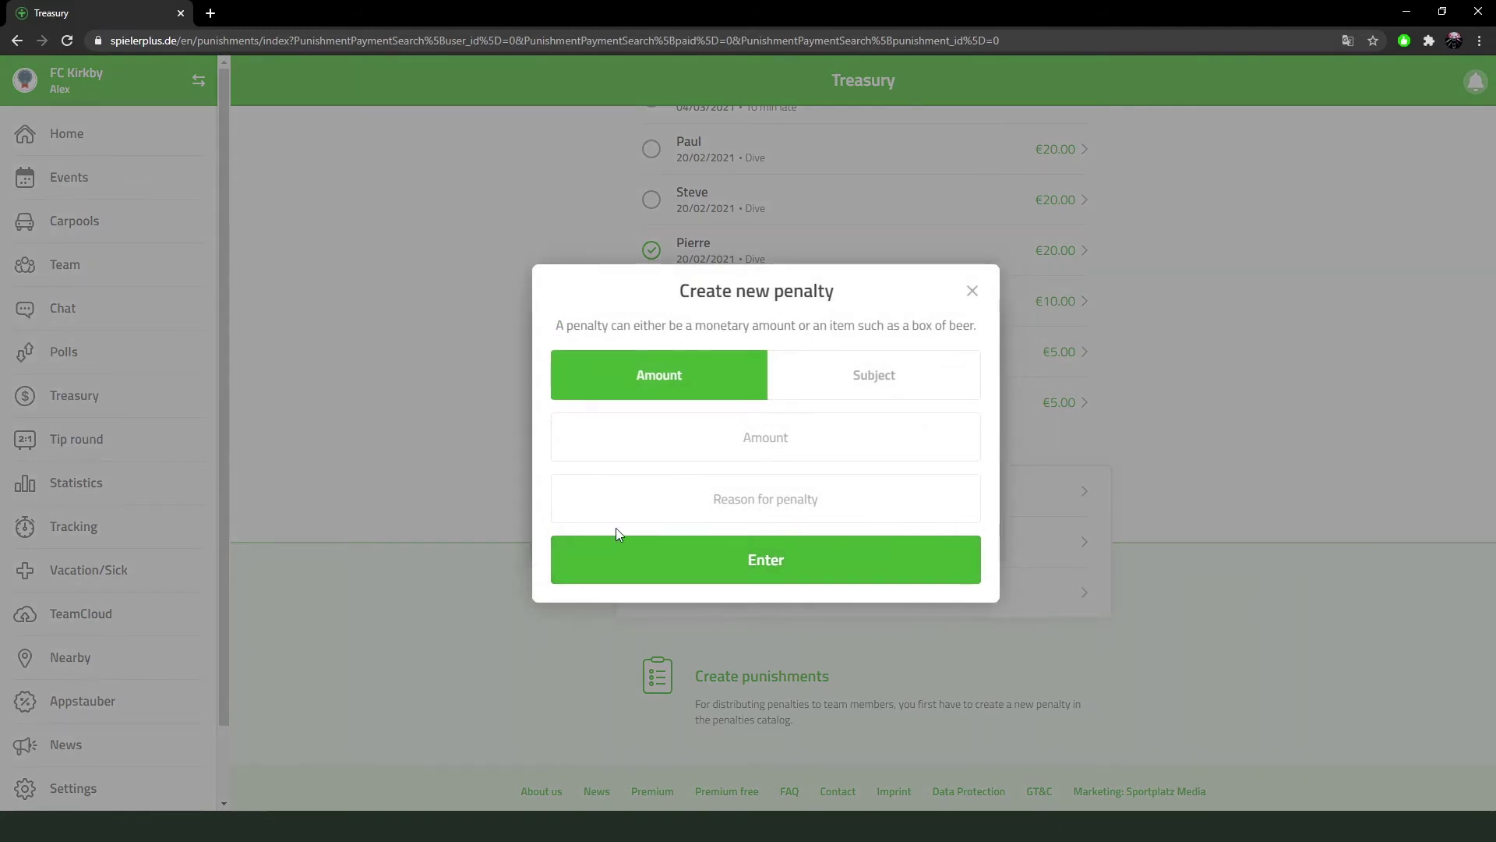
left_click(804, 389)
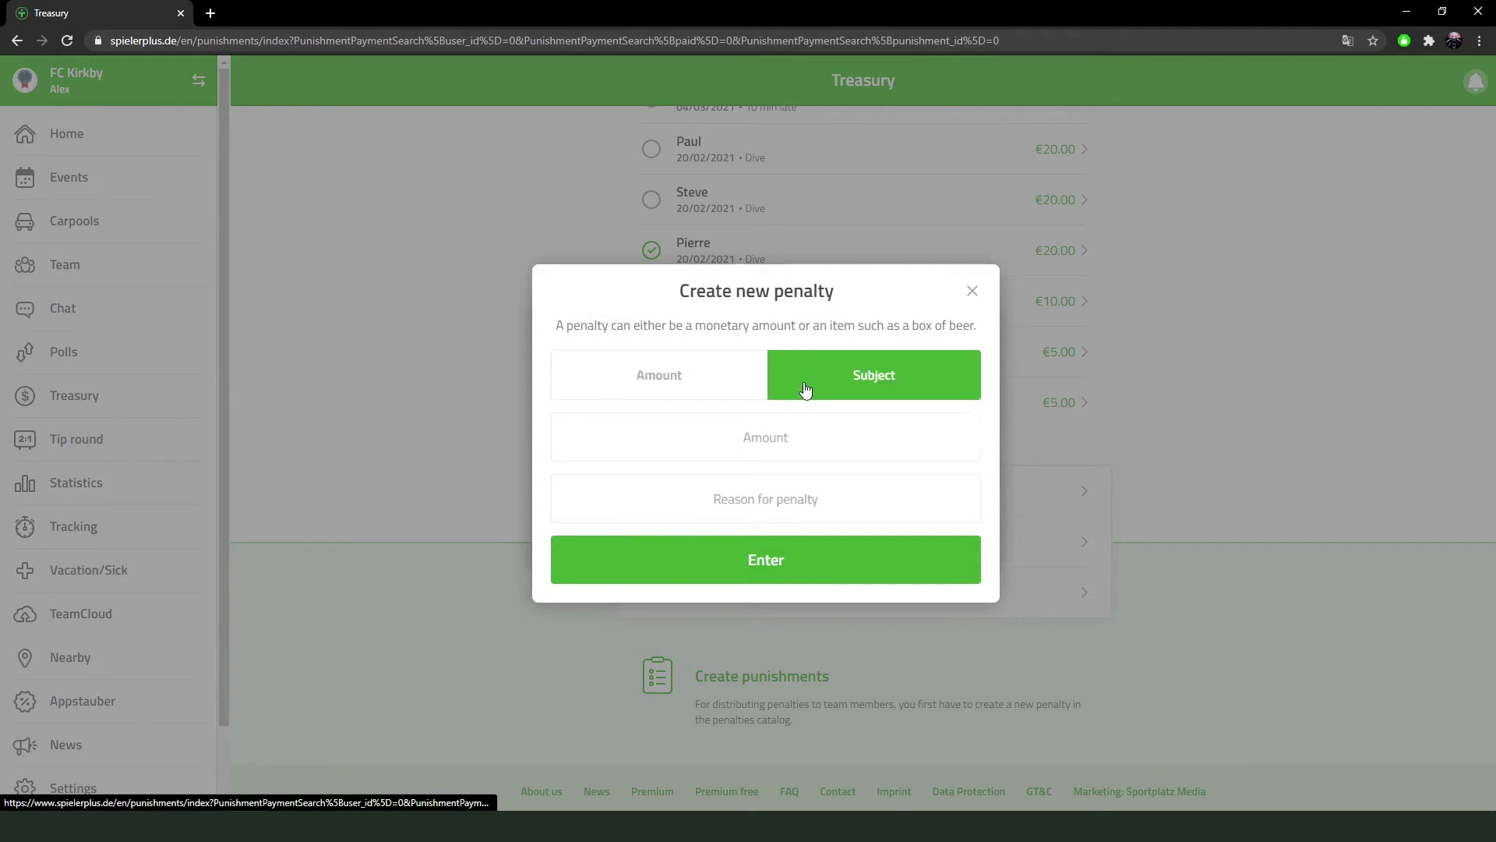
left_click(704, 386)
left_click(765, 437)
type("2")
left_click(986, 415)
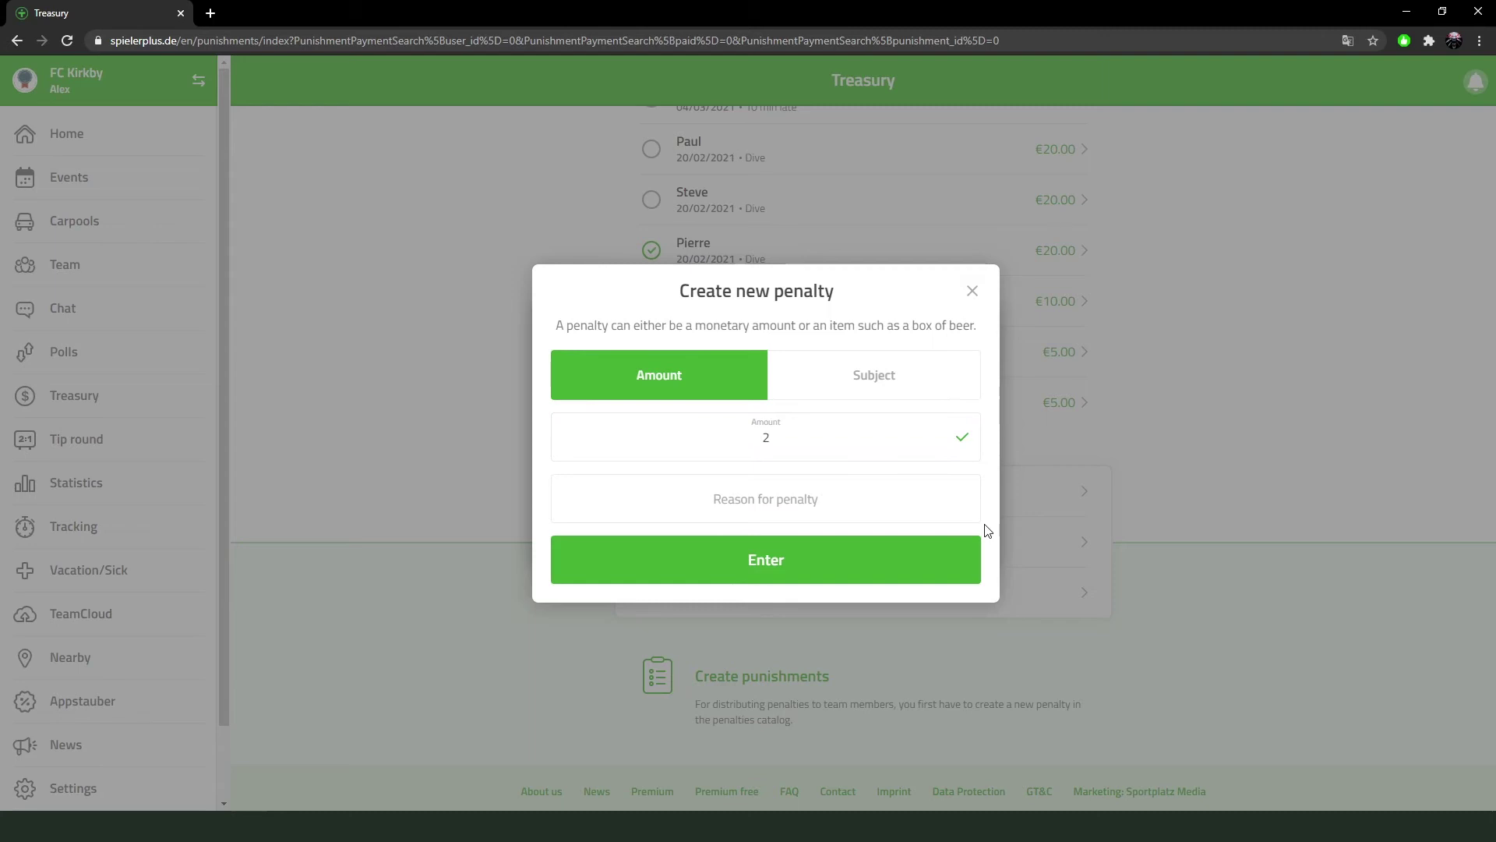
left_click(887, 494)
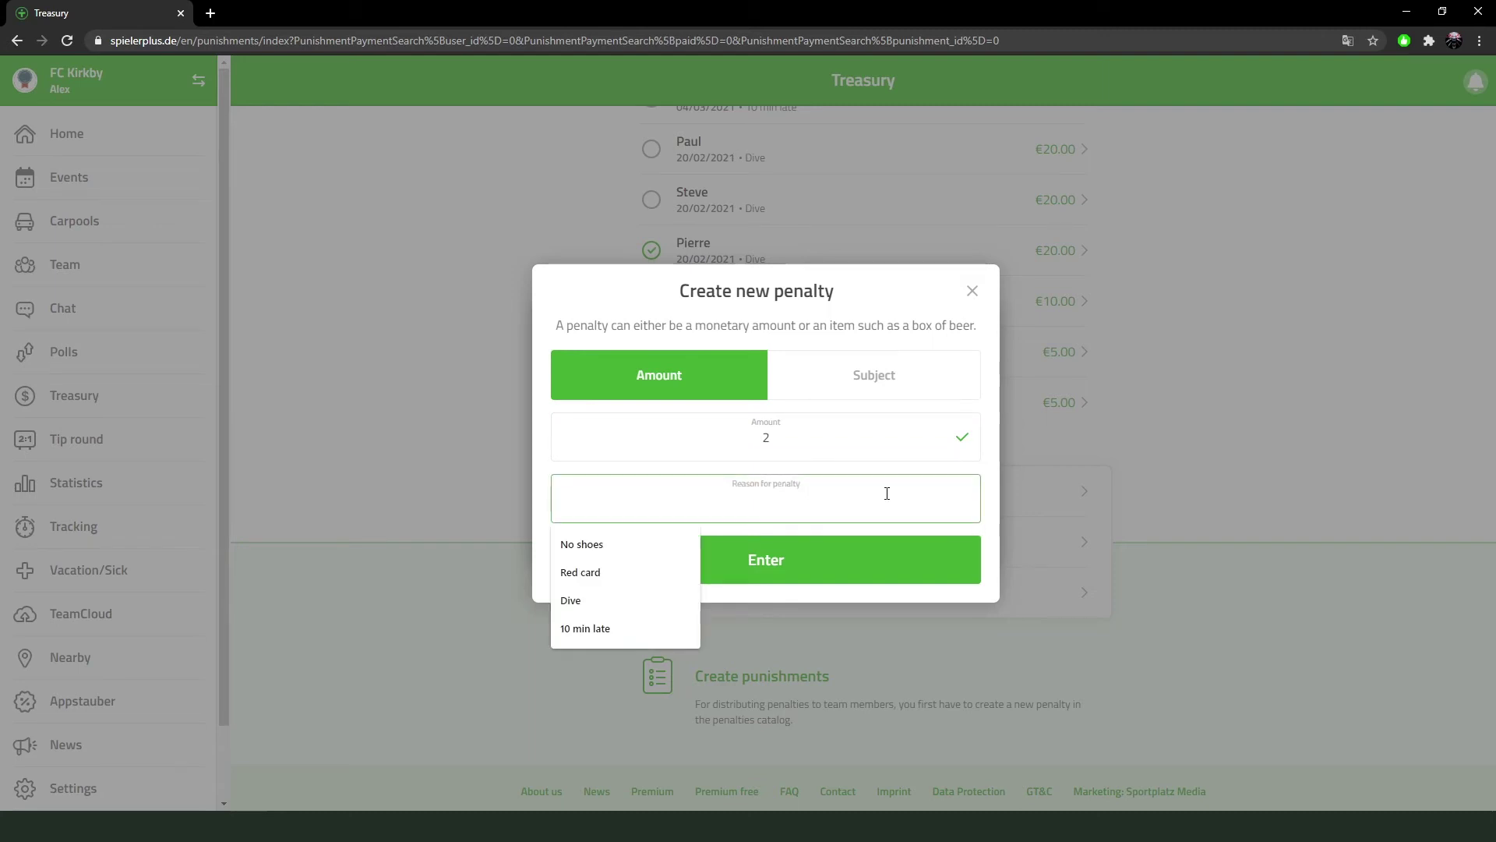
type("No drinks")
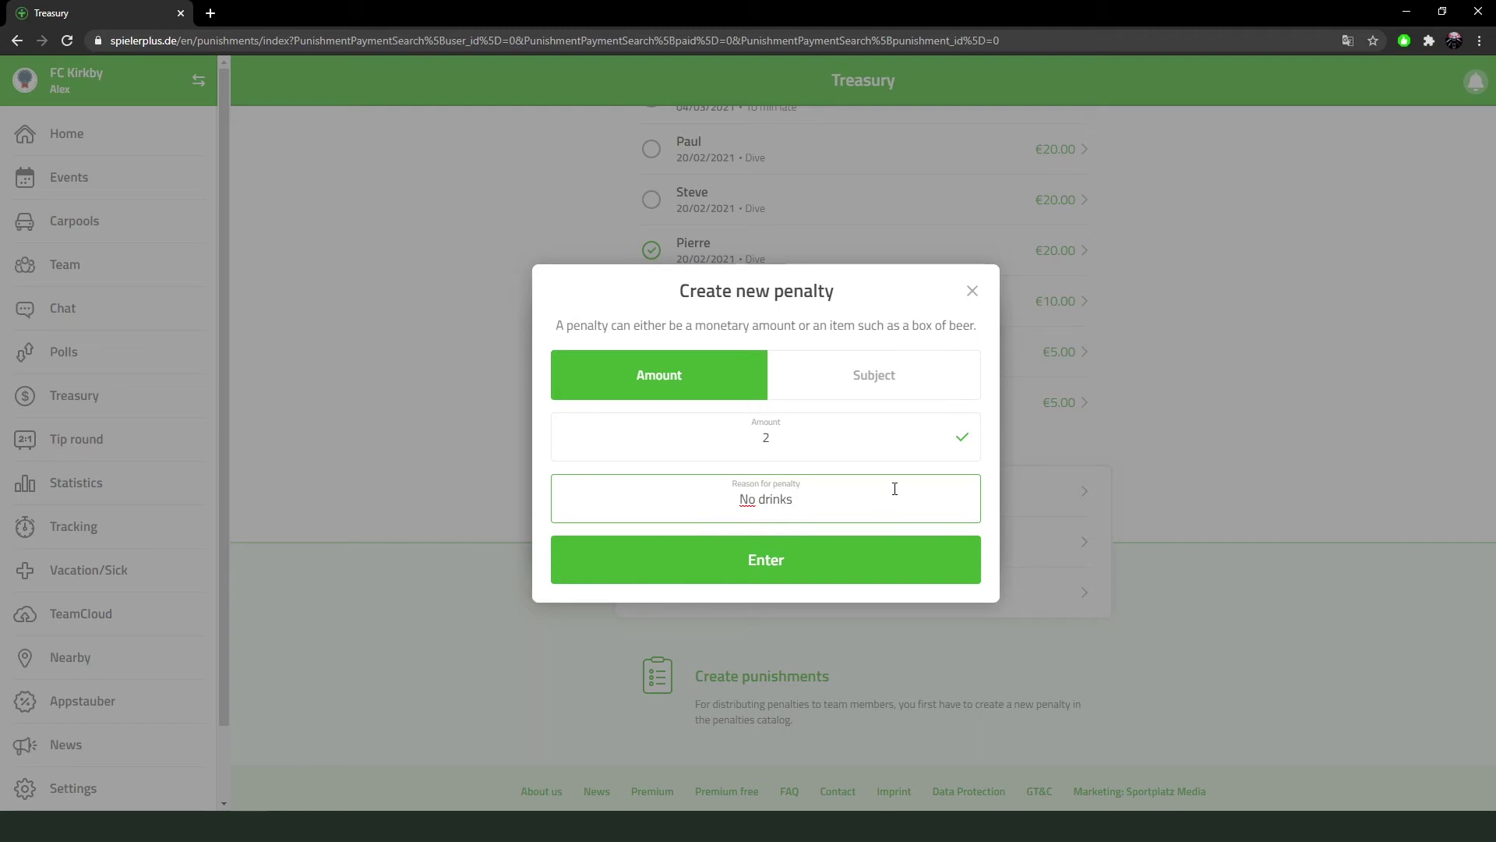
left_click(994, 470)
left_click(770, 572)
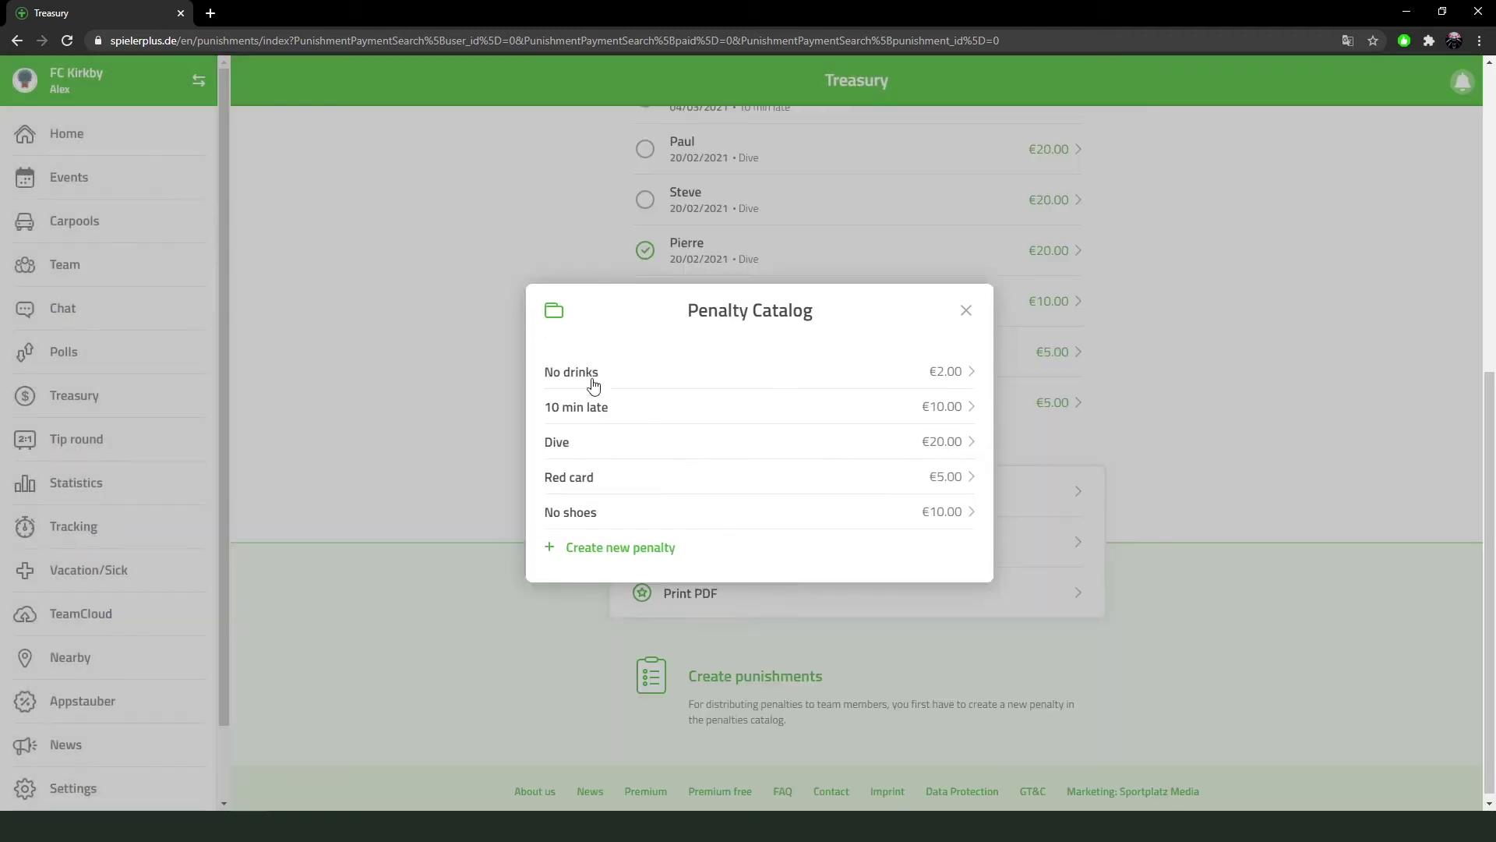
Register a No drinks penalty dated 03/19/2021 for the second listed player.
left_click(651, 406)
left_click(666, 500)
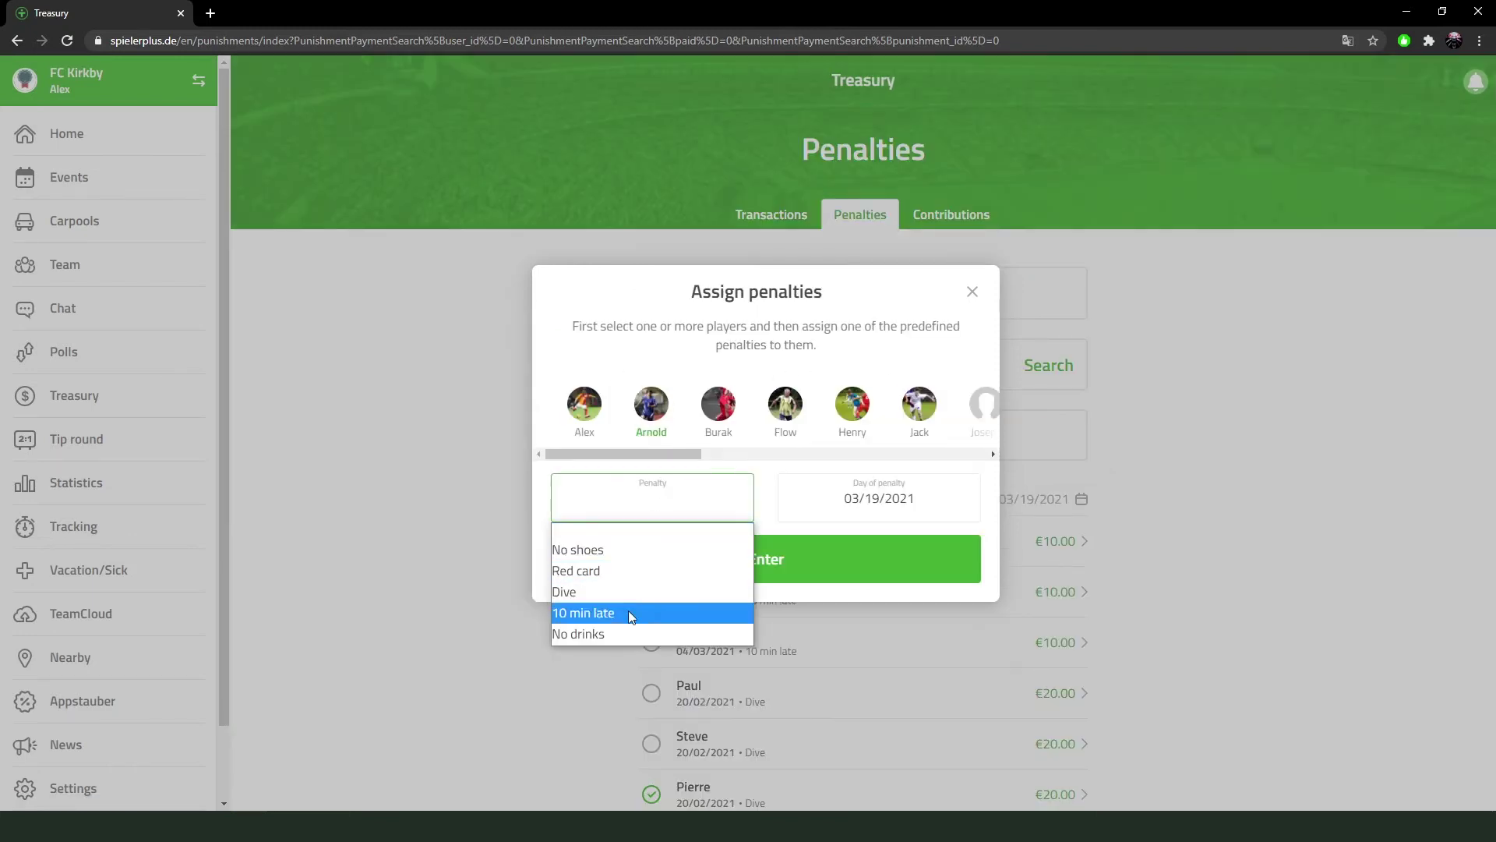
left_click(623, 635)
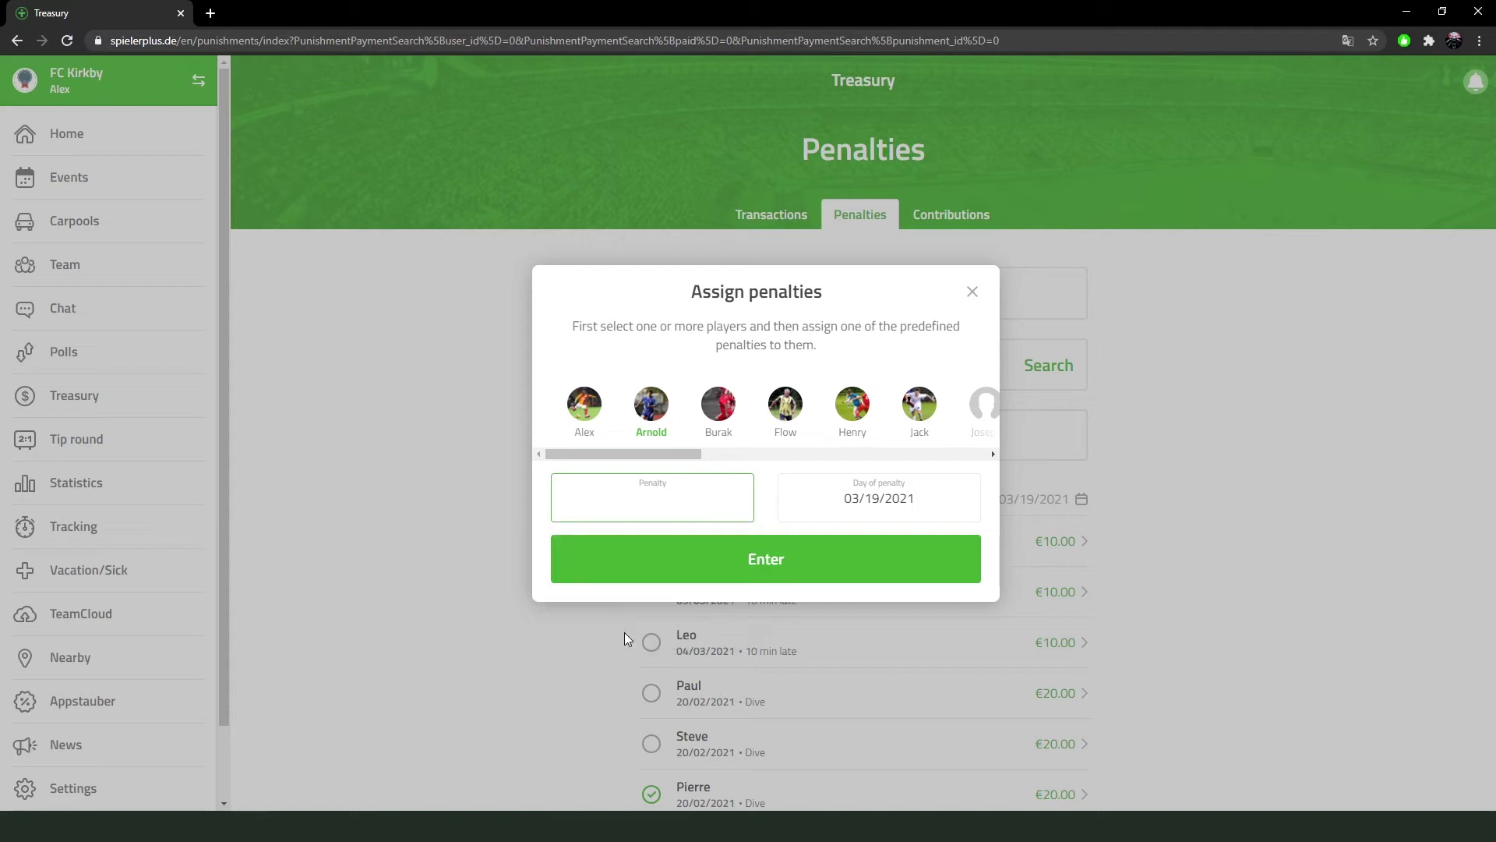
left_click(873, 577)
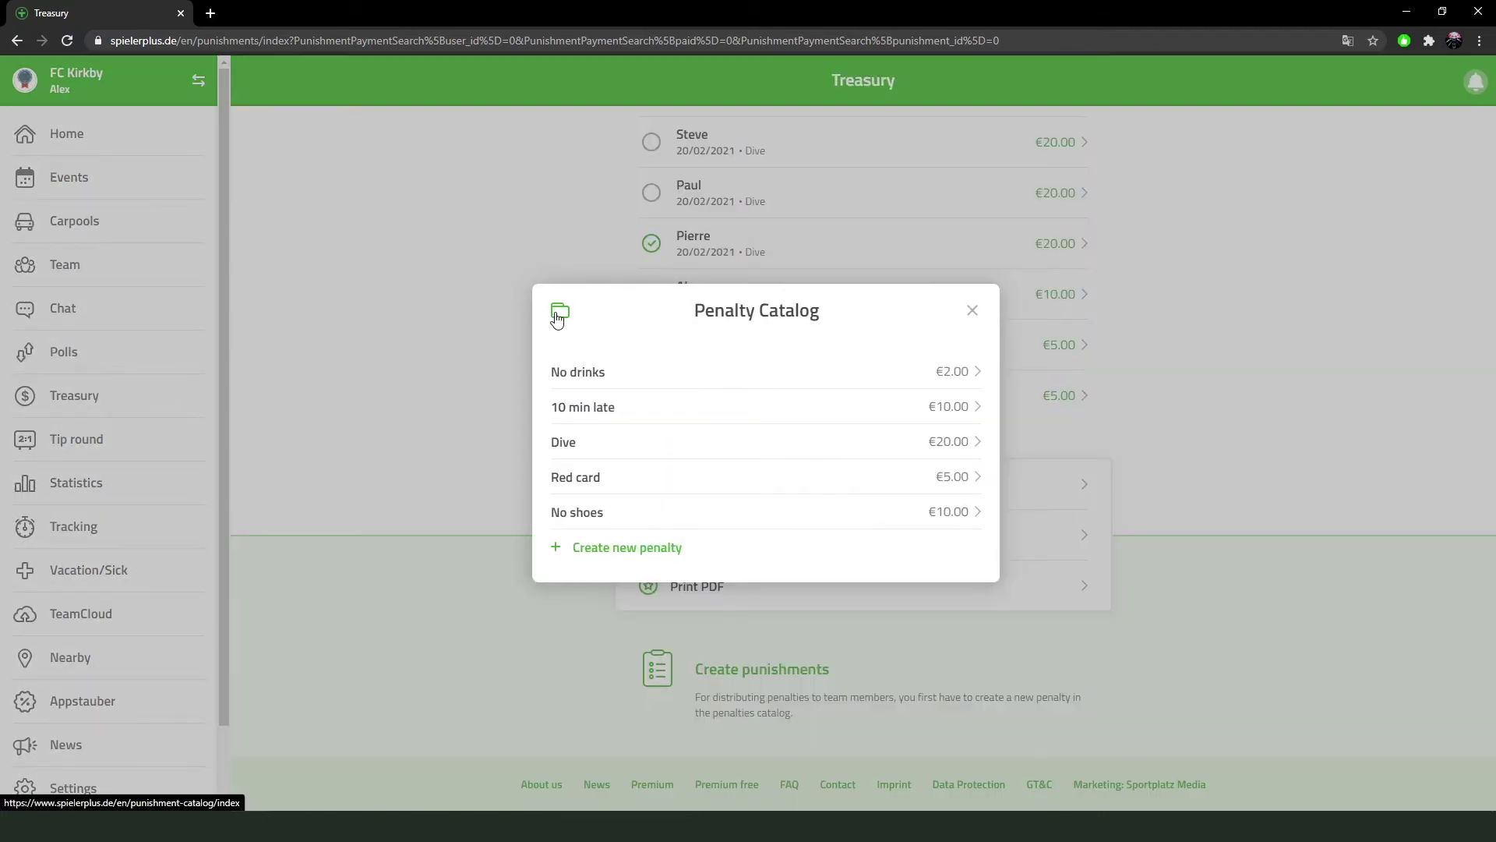
Archive the No drinks entry of the Penalty Catalog together with all its paid penalties.
left_click(979, 379)
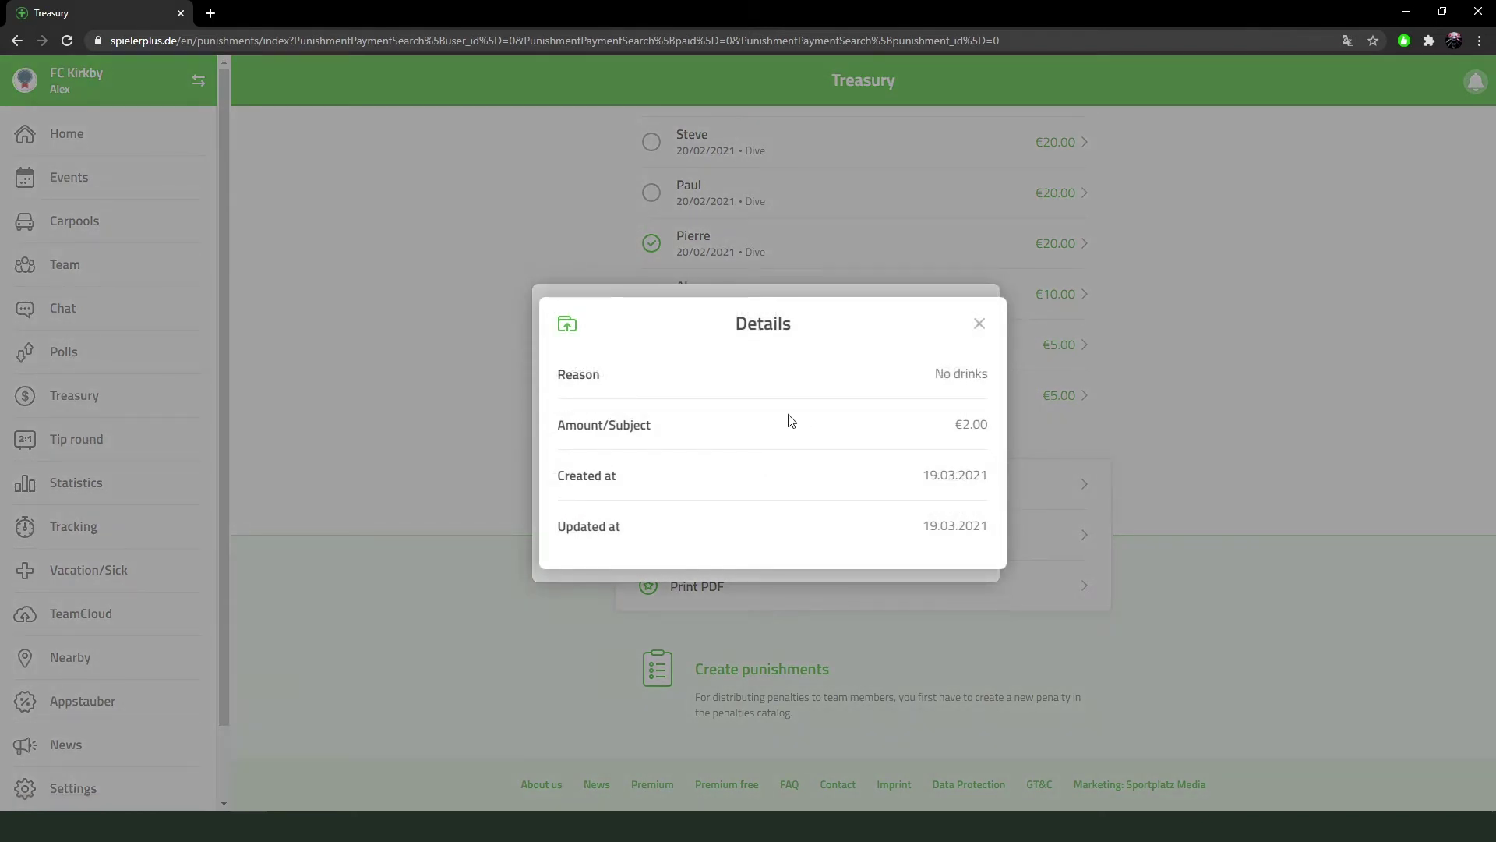
left_click(568, 325)
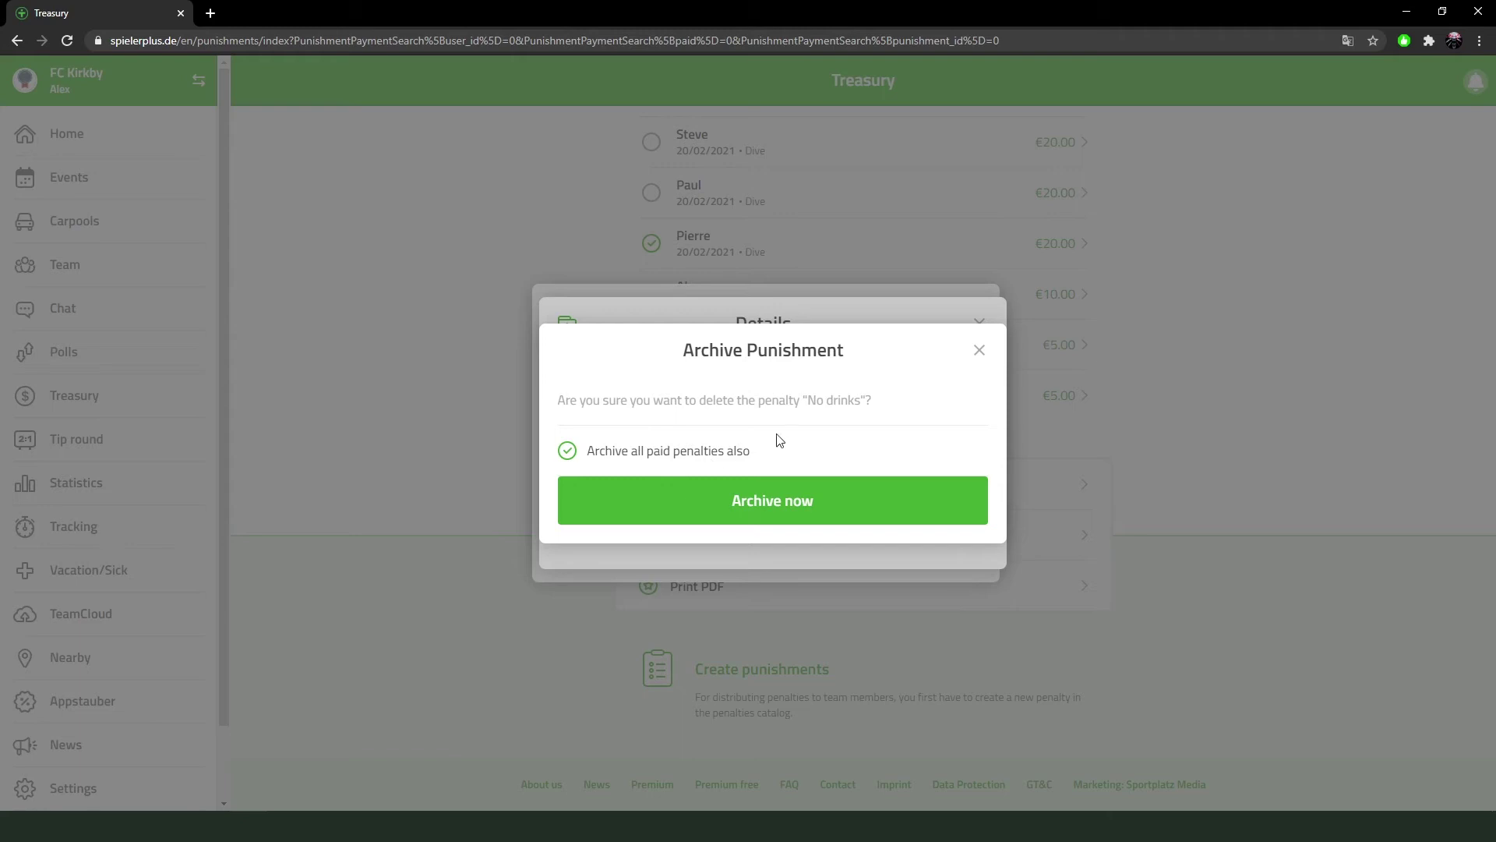
left_click(841, 514)
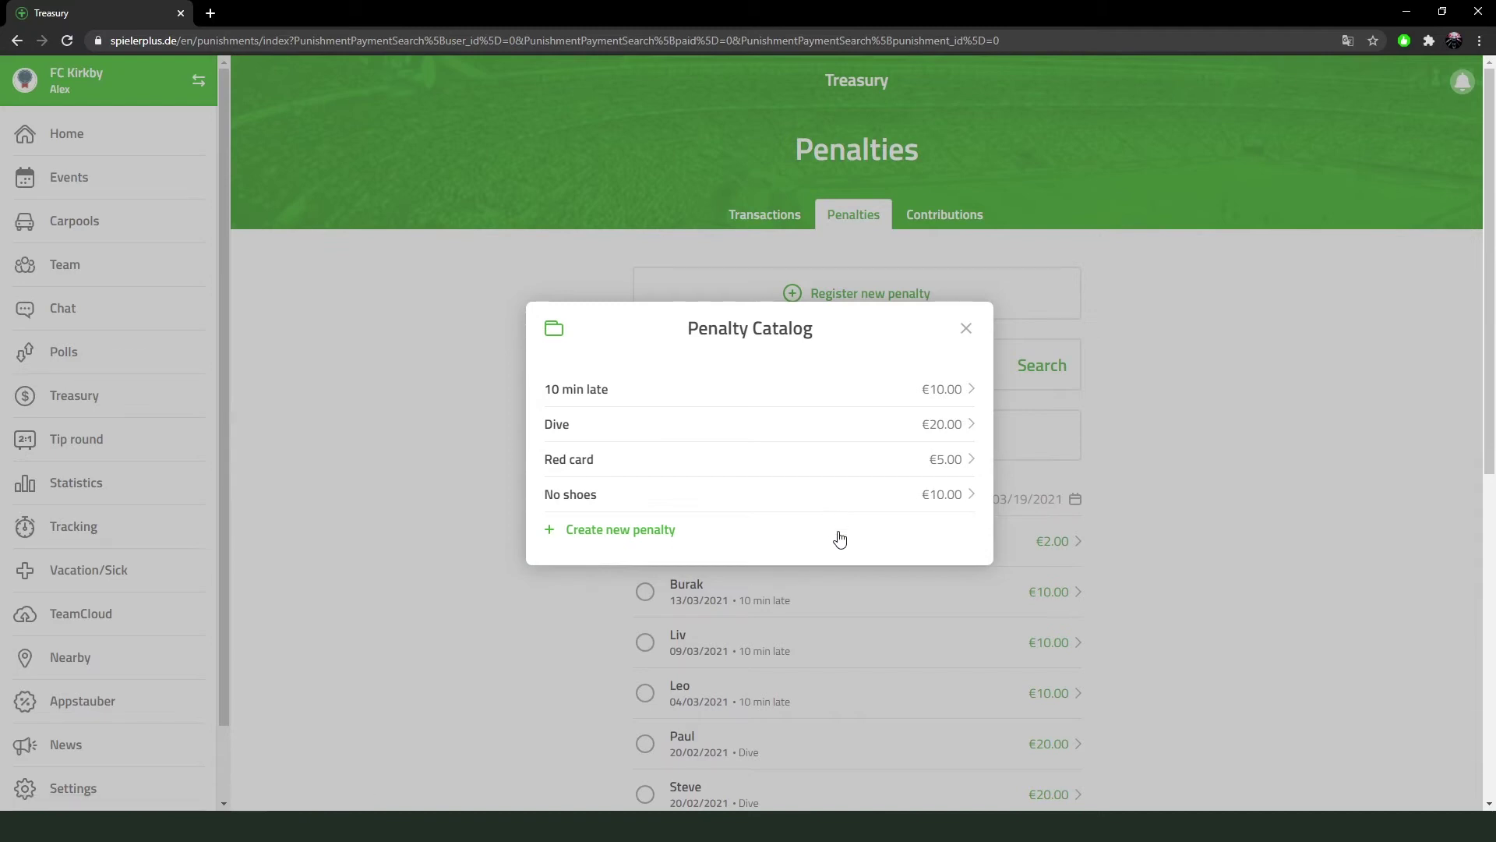
Recover the No drinks penalty from the Penalty Catalog Archive and return to the catalog.
left_click(551, 332)
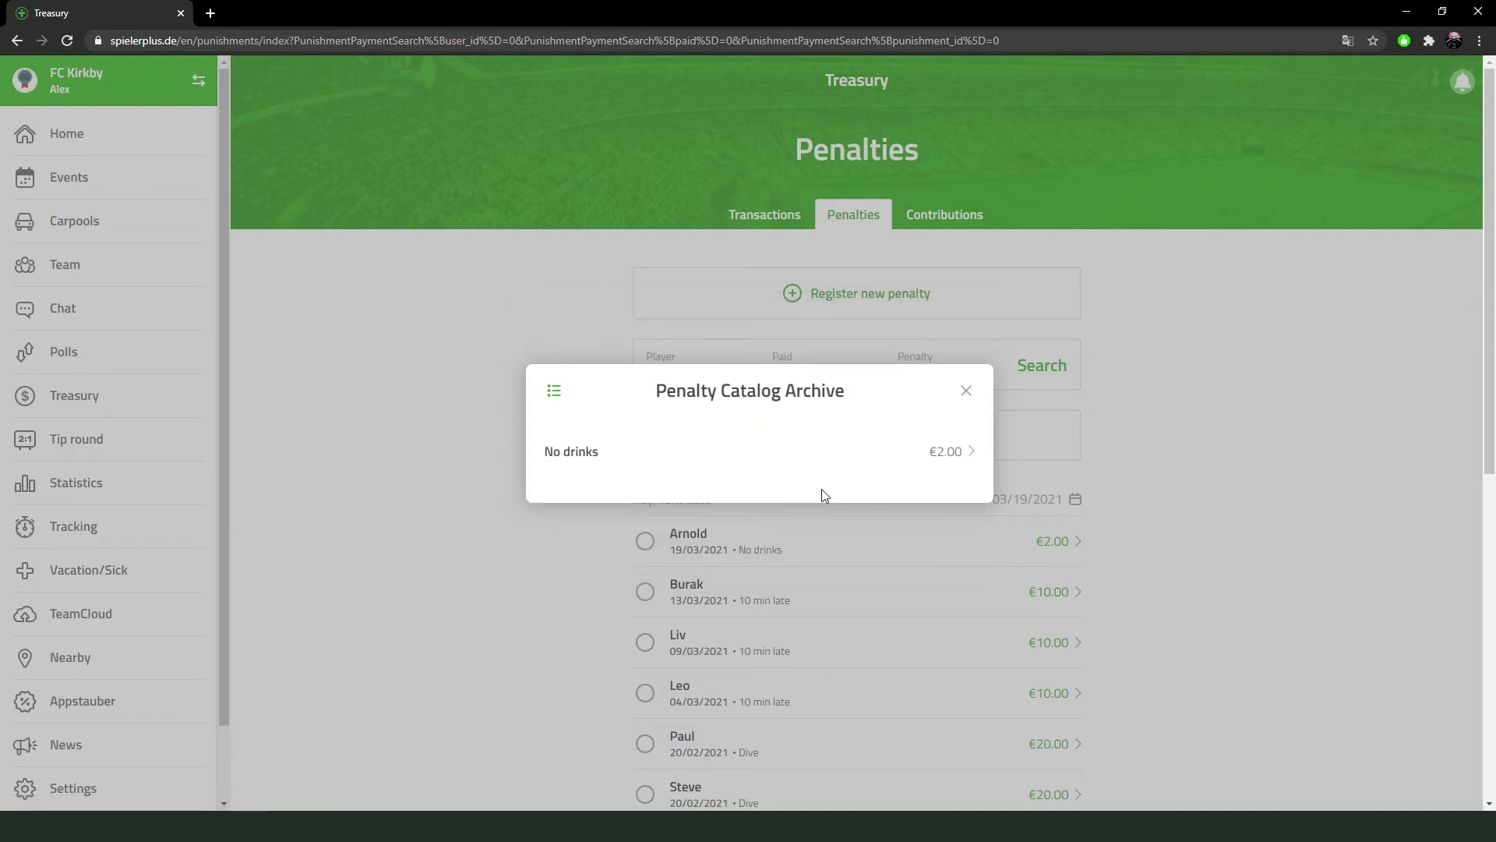
left_click(966, 452)
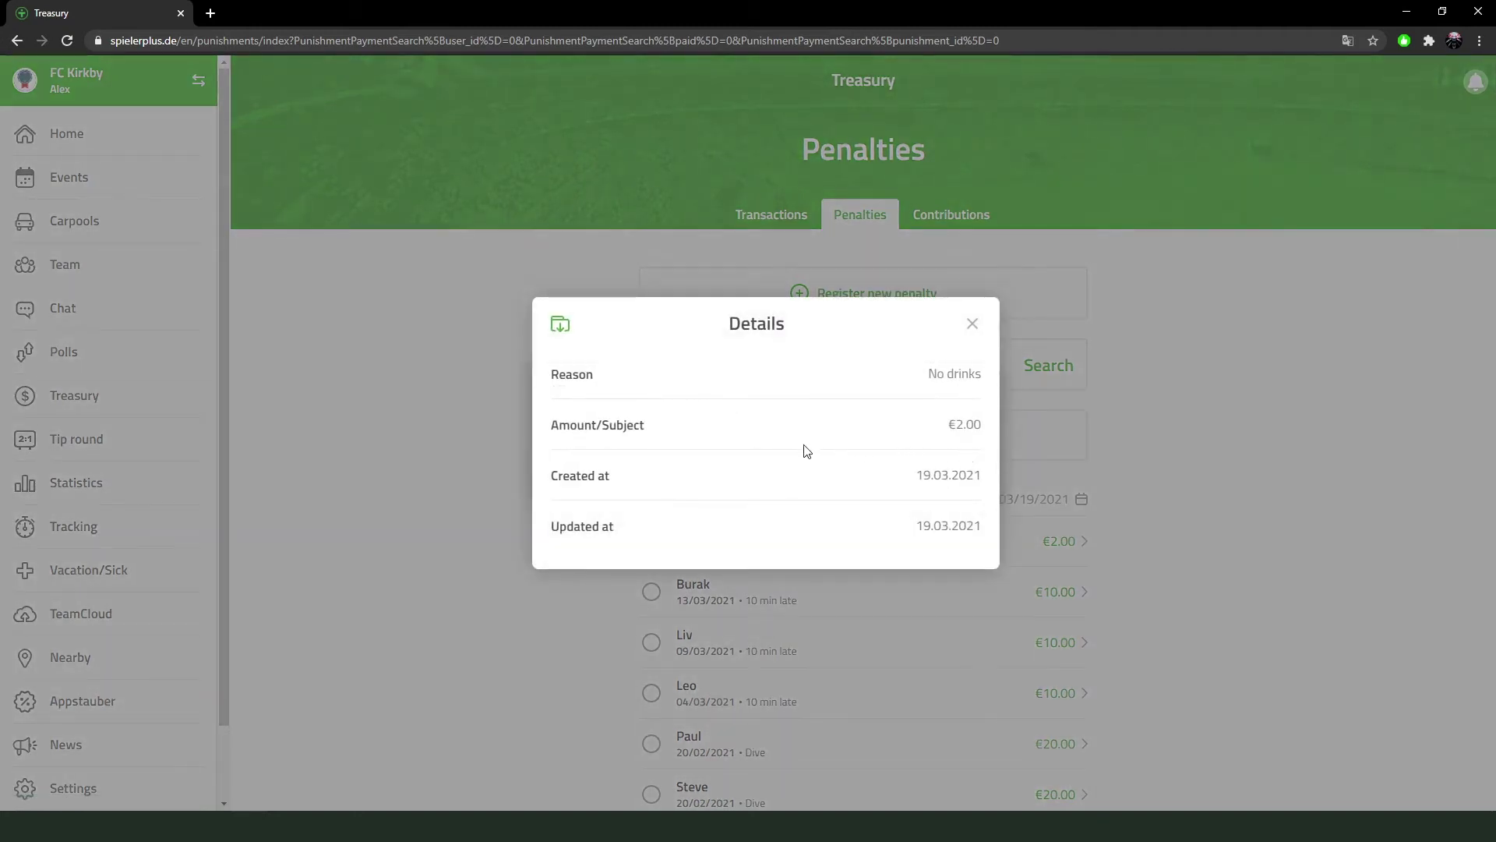
left_click(559, 327)
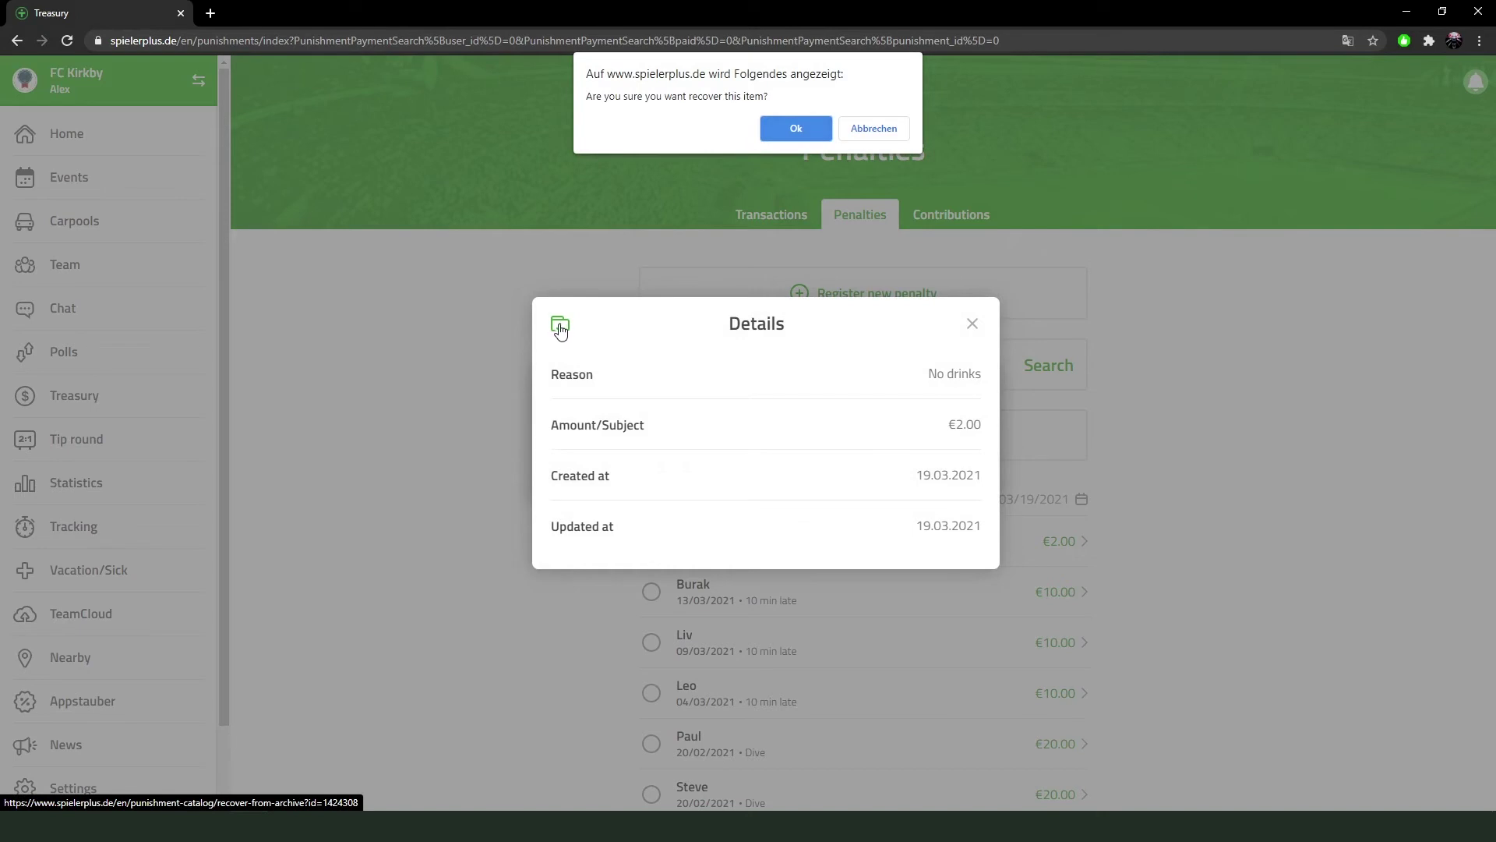
left_click(787, 131)
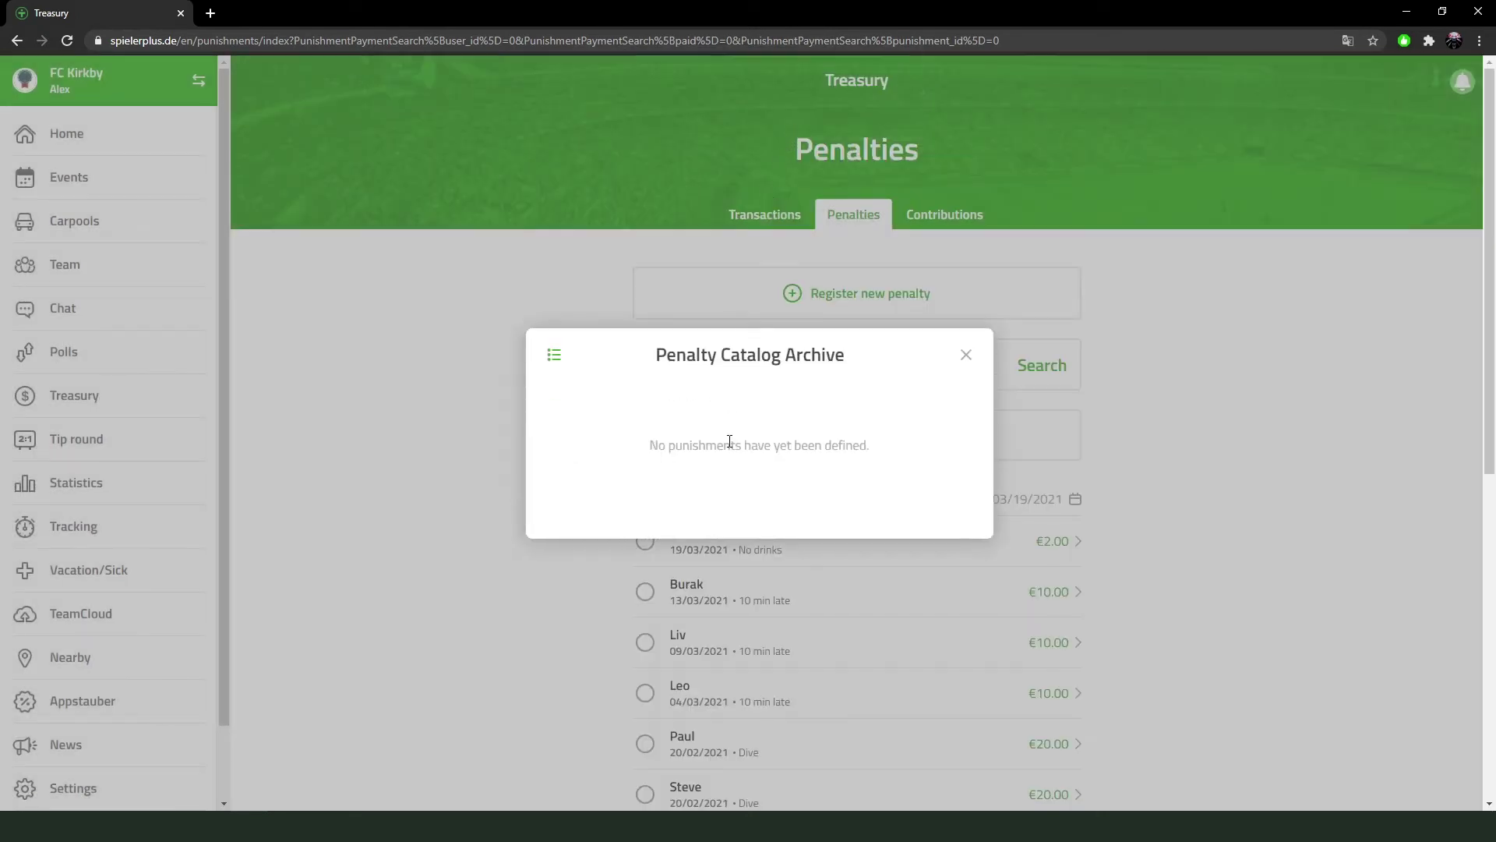
left_click(554, 354)
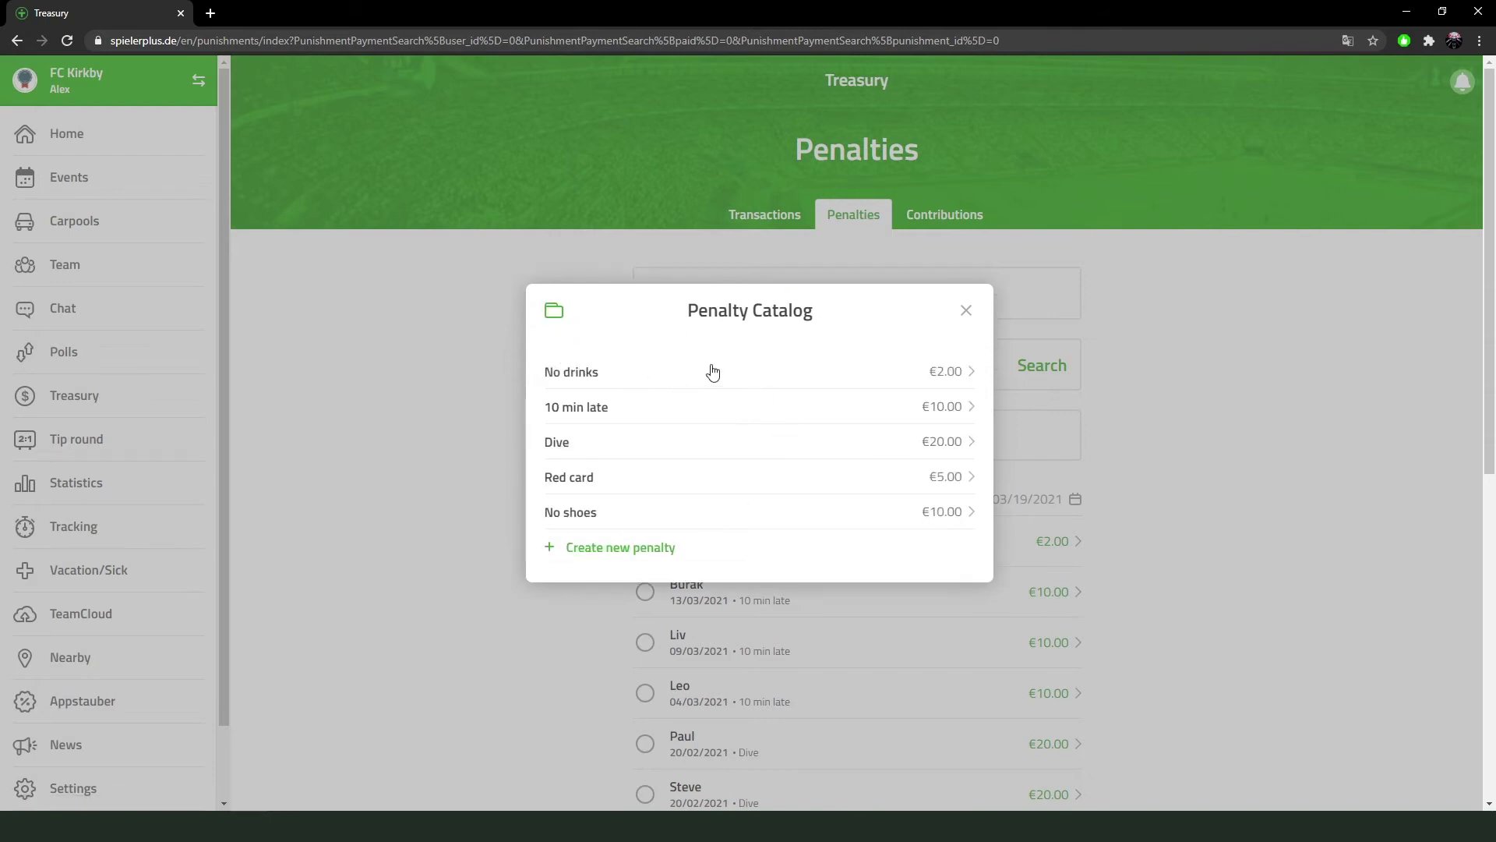
Close the Penalty Catalog and look through the team's contributions overview.
left_click(966, 311)
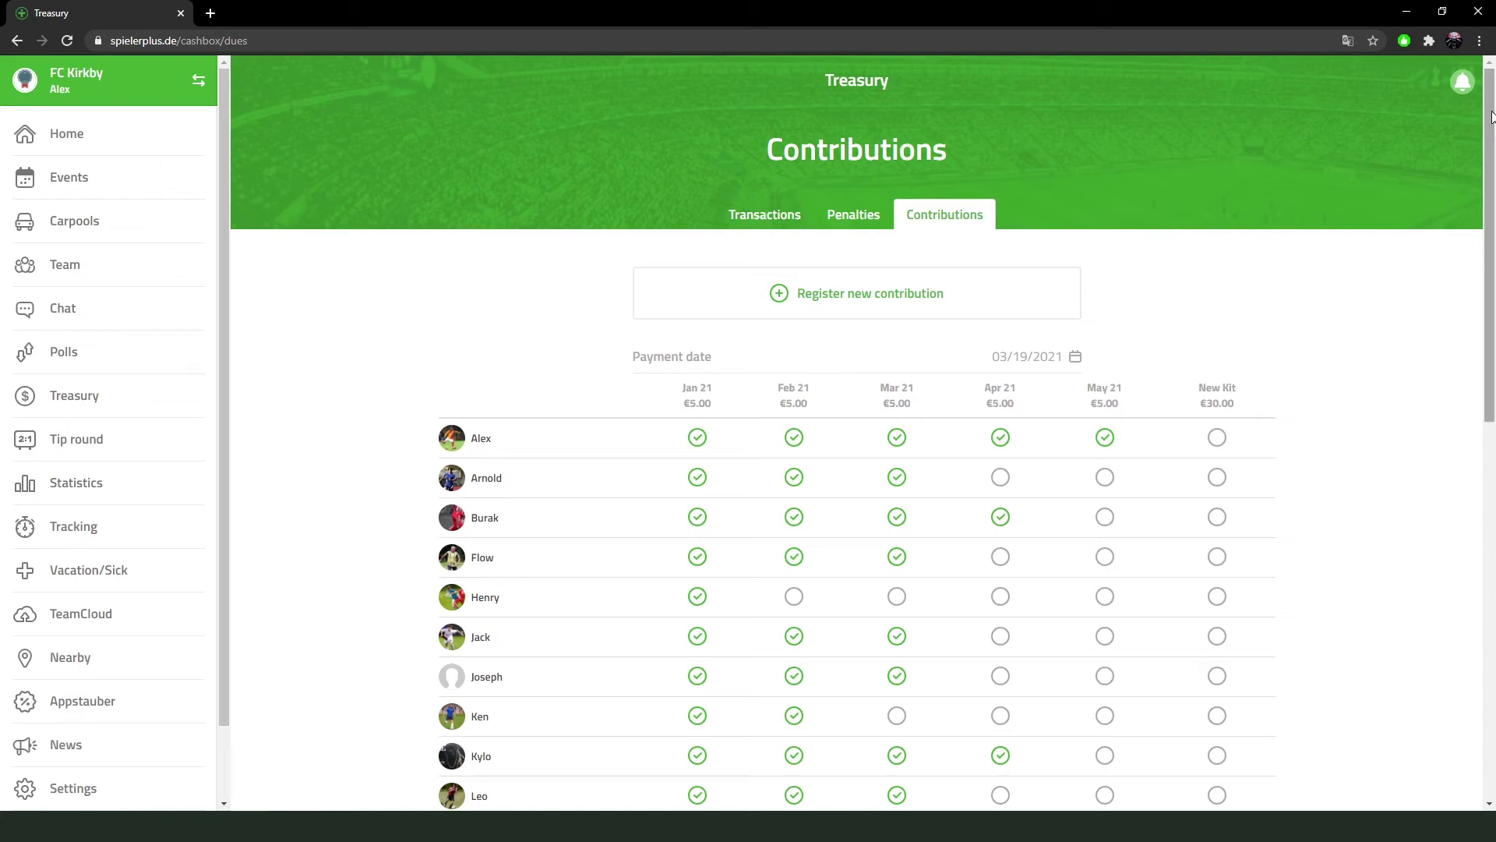
scroll(1489, 160, "down", 1)
left_click_drag(1490, 160, 1488, 70)
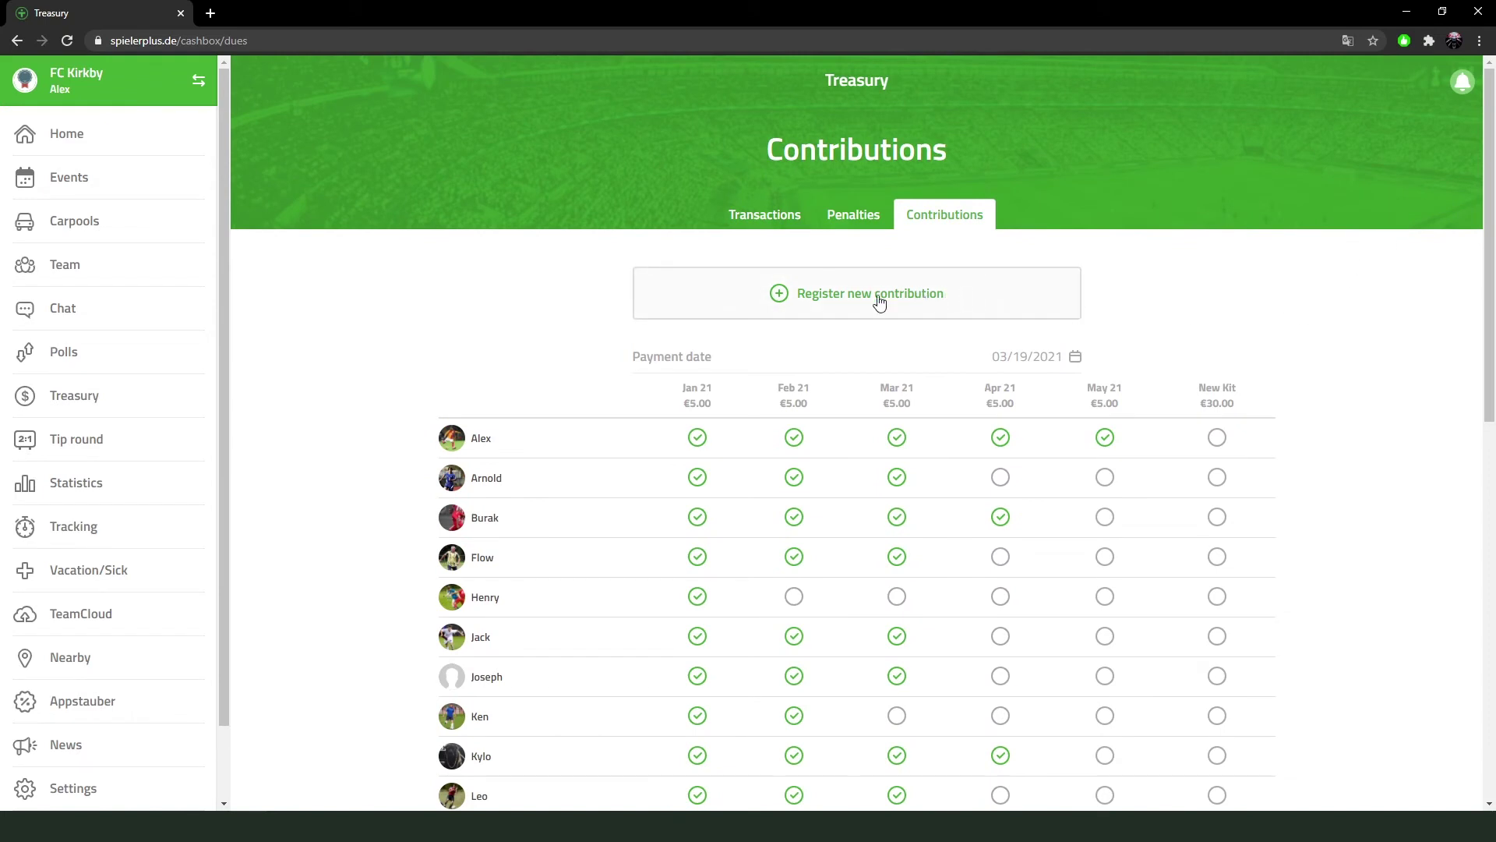
Register a new contribution named "Jun 21" with an amount of 5.
left_click(1008, 302)
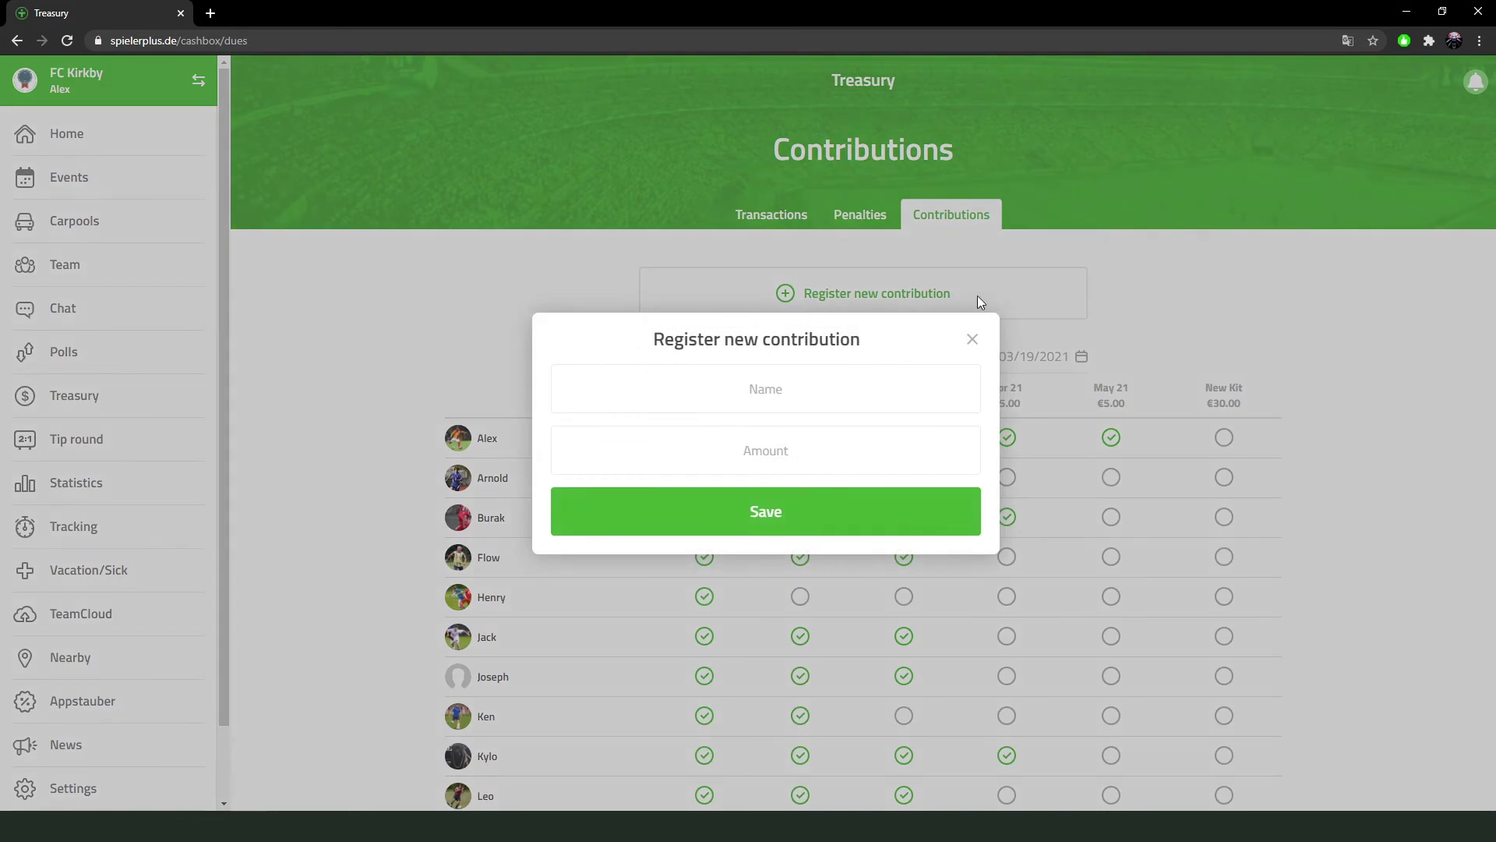
left_click(783, 381)
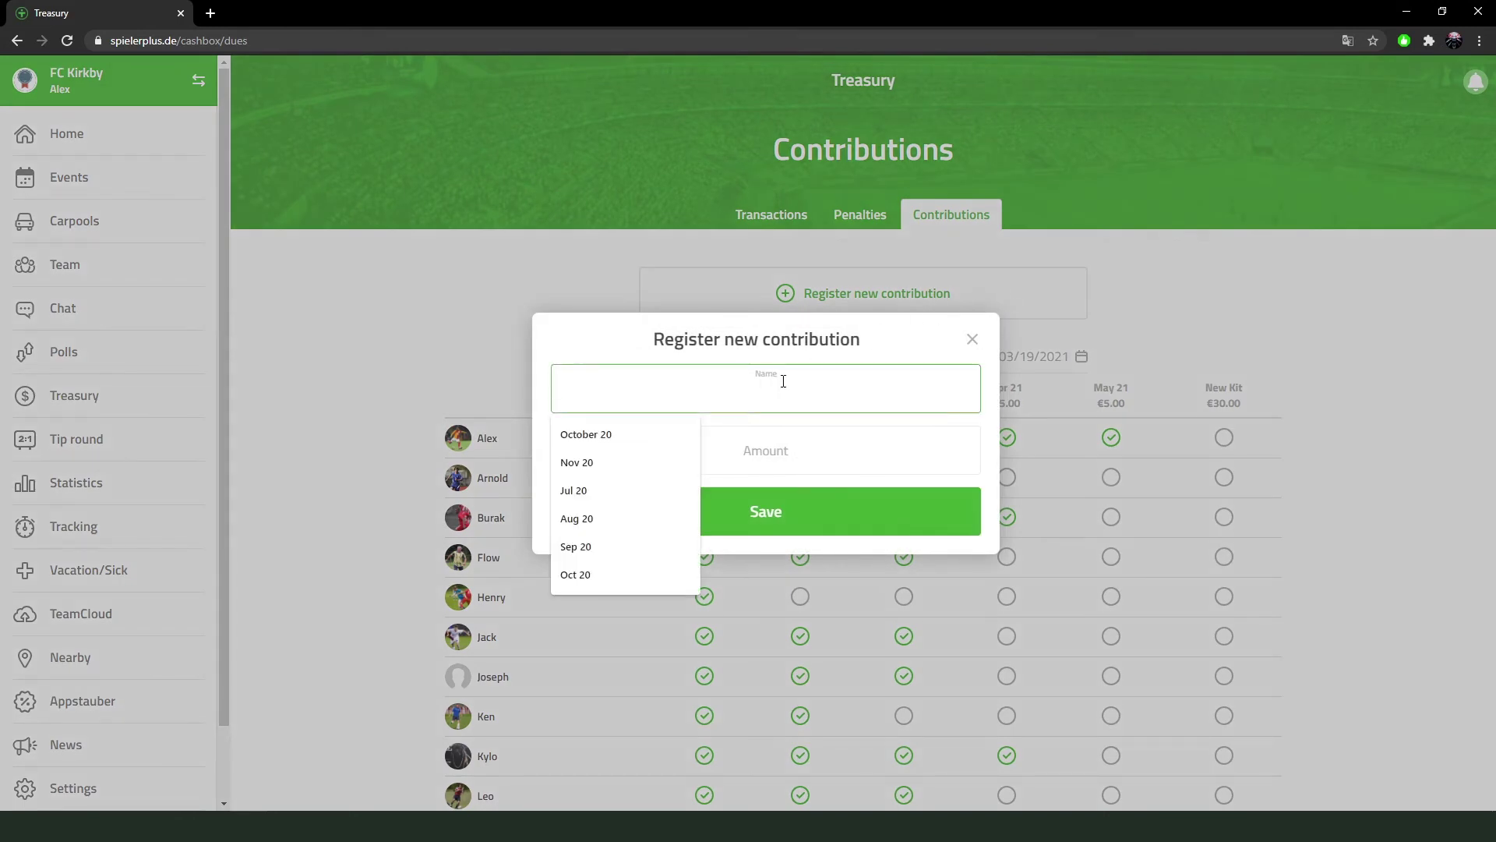
type("Jun 21")
left_click(770, 443)
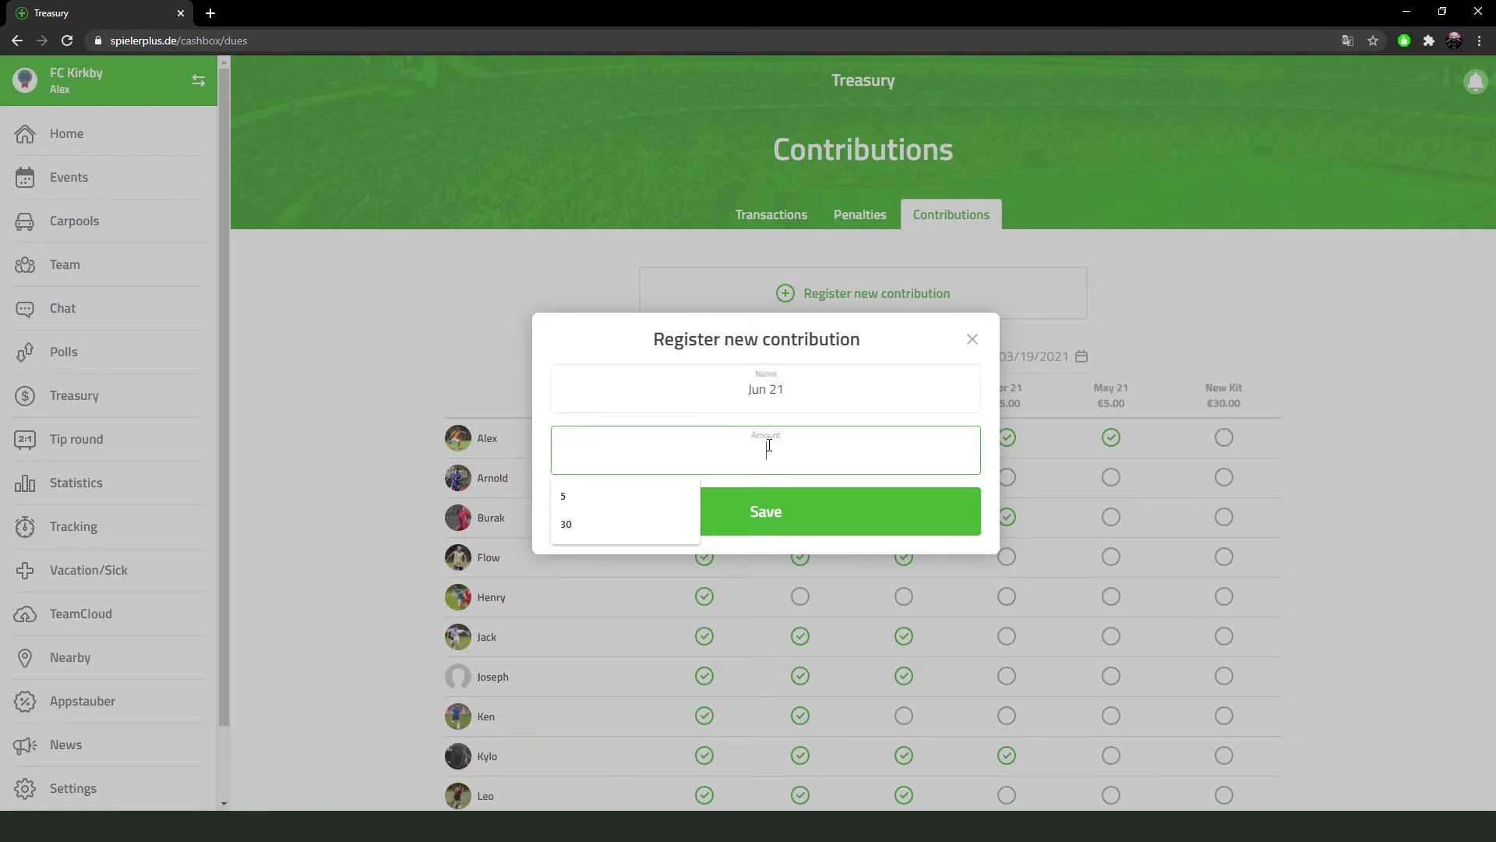
type("5")
left_click(993, 468)
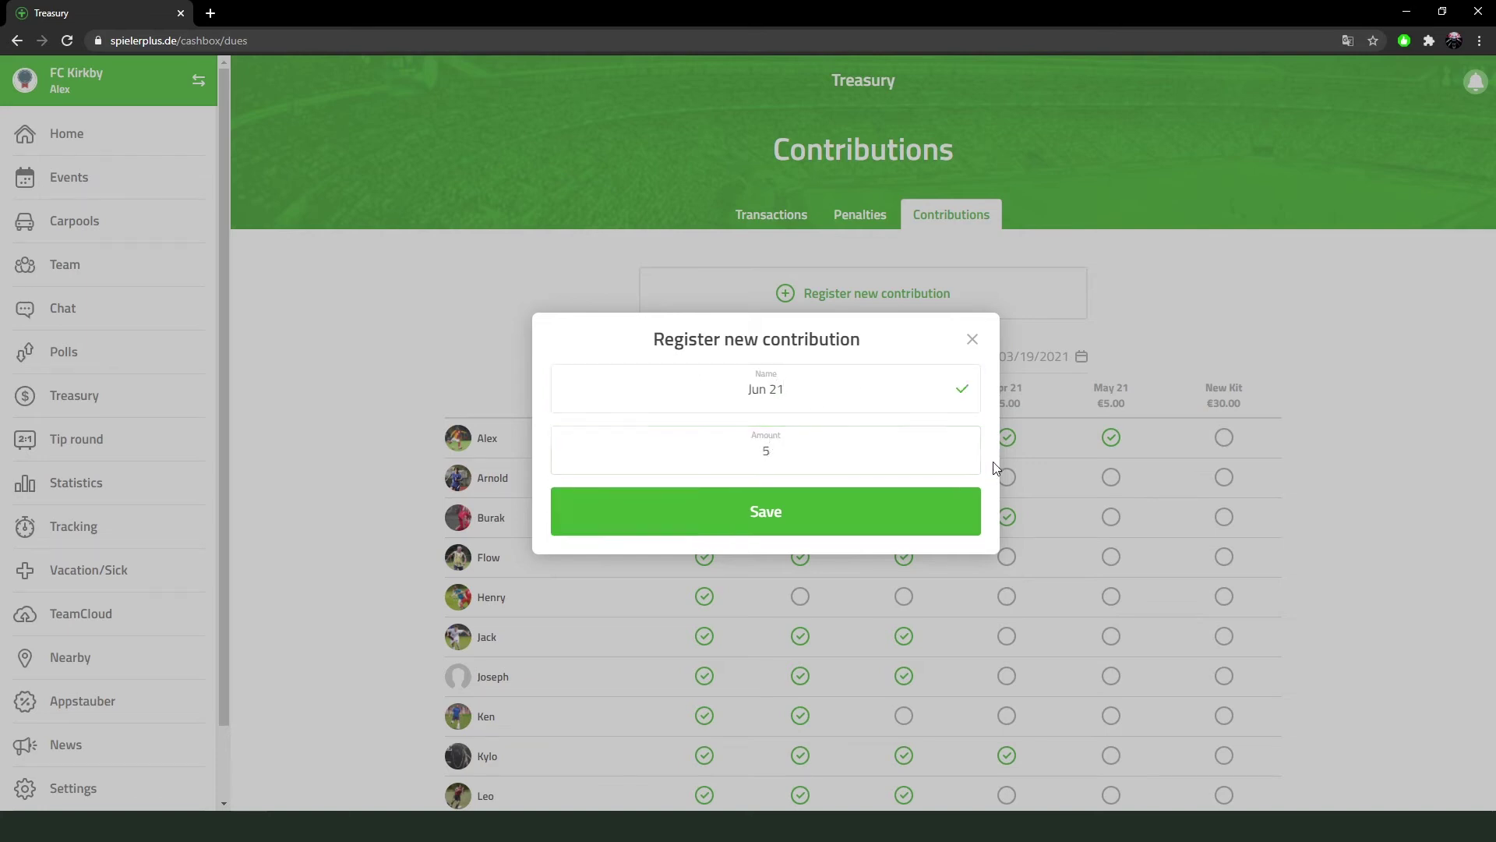
left_click(754, 515)
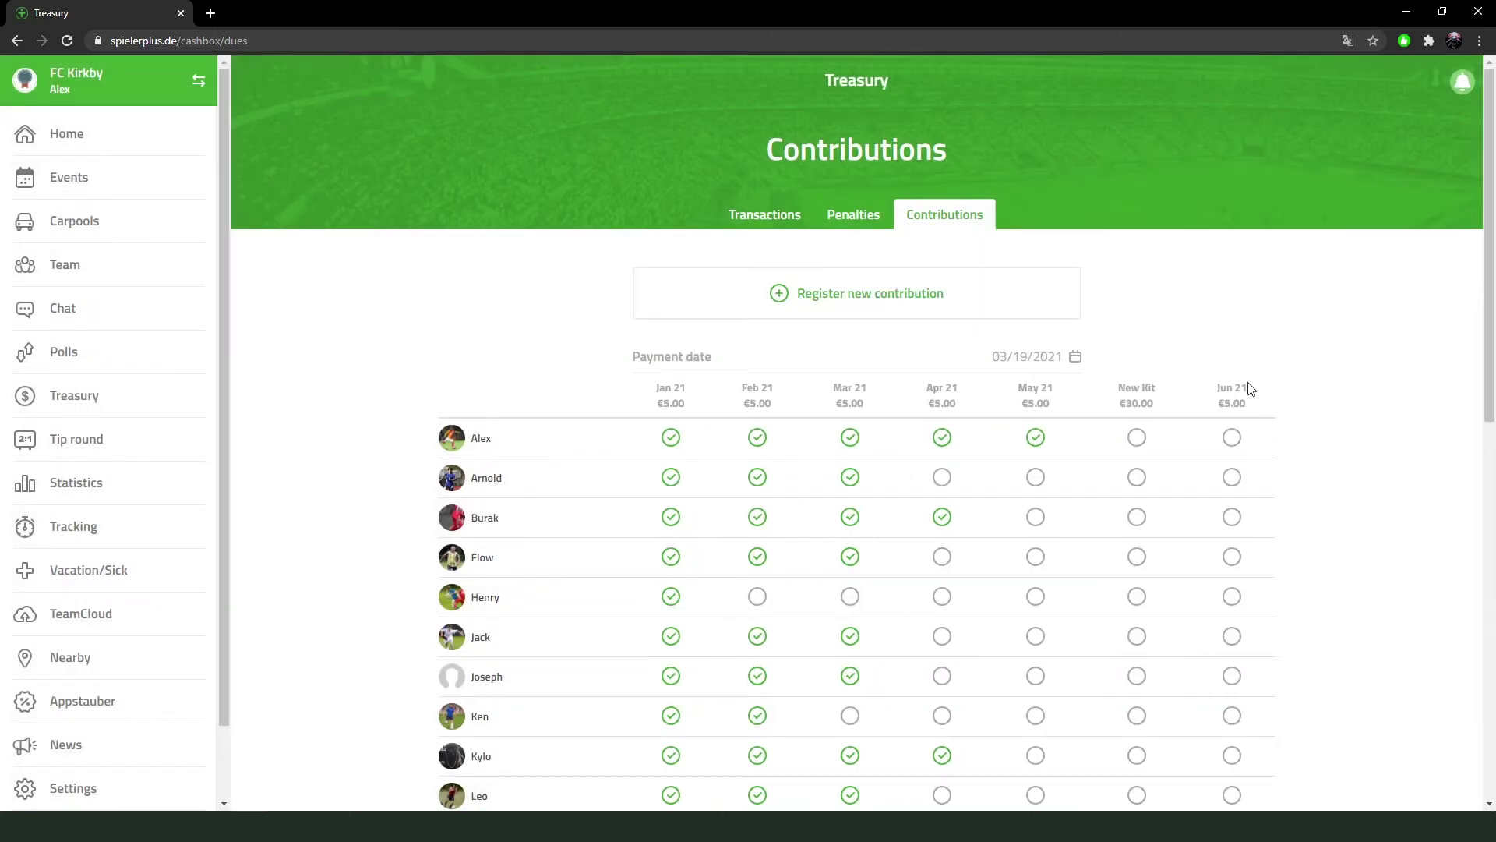
Cycle the first listed player's Jun 21 contribution through its payment states.
left_click(1233, 442)
left_click(1235, 440)
Delete the New Kit contribution from the managed contributions and confirm the deletion.
left_click_drag(1484, 200, 1470, 544)
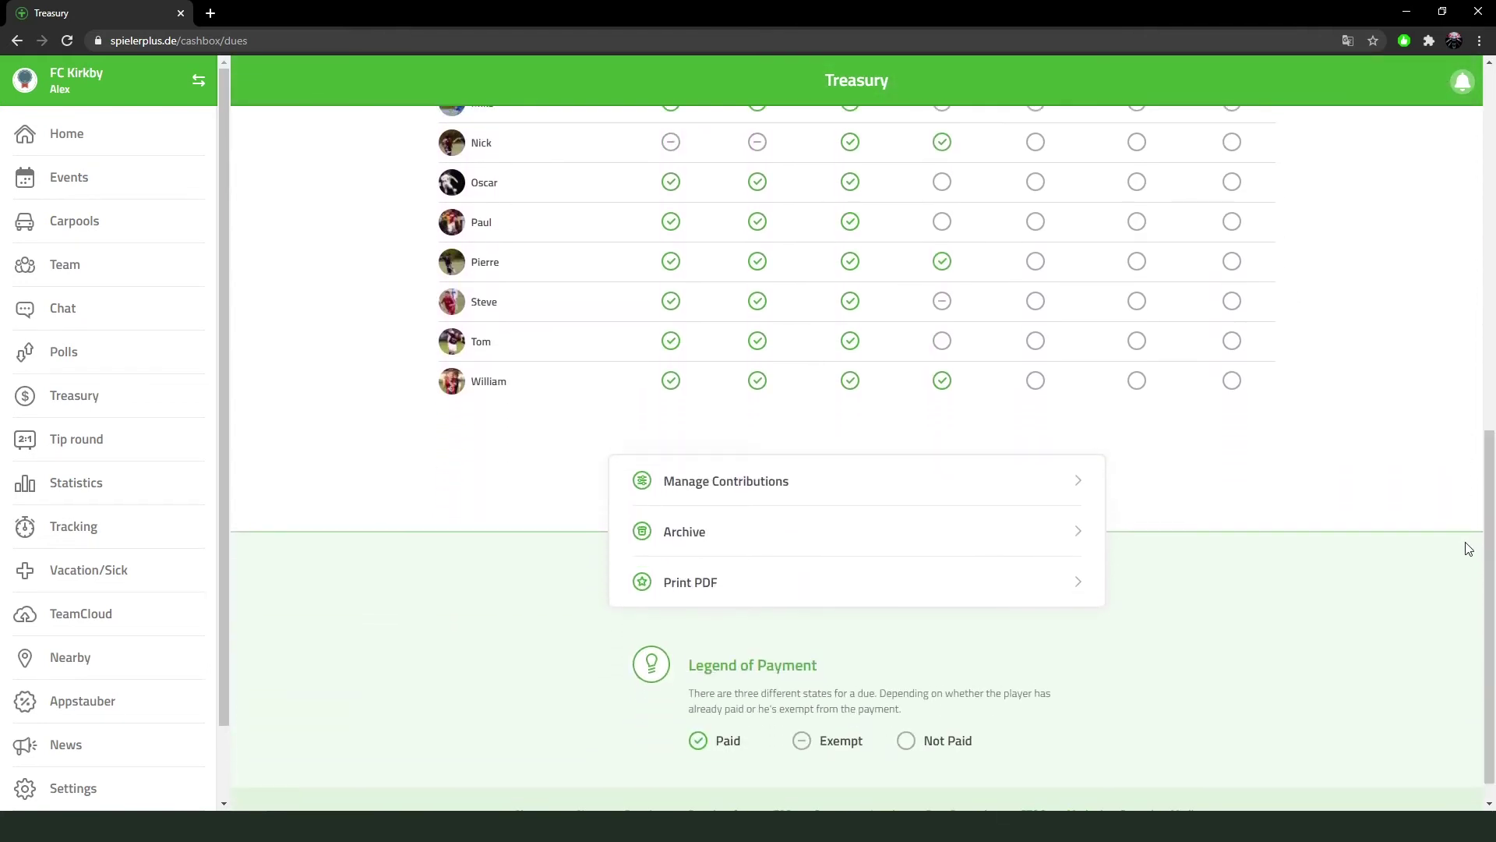
left_click(868, 489)
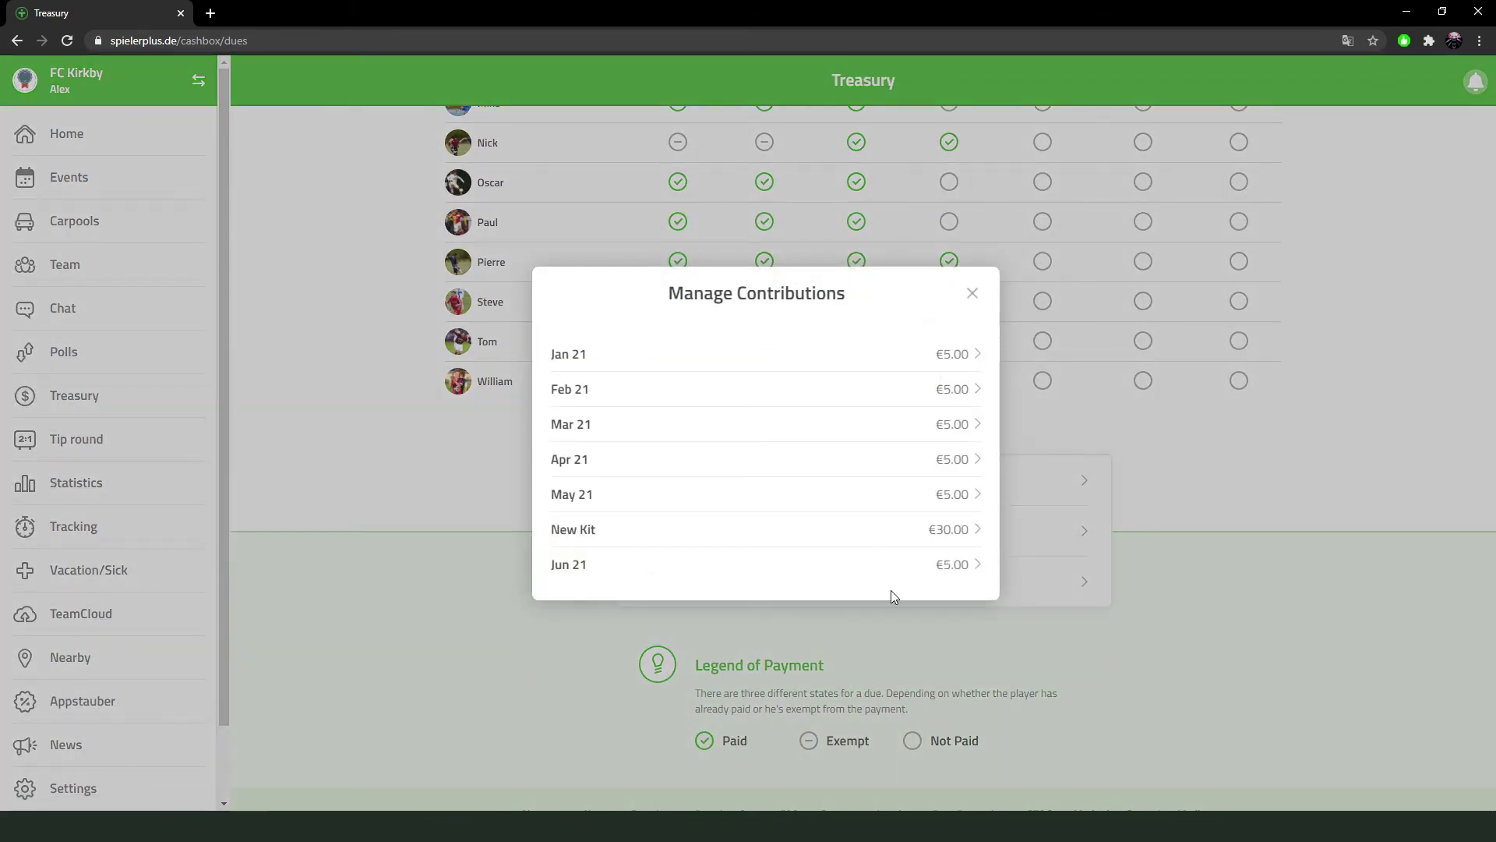
left_click(978, 529)
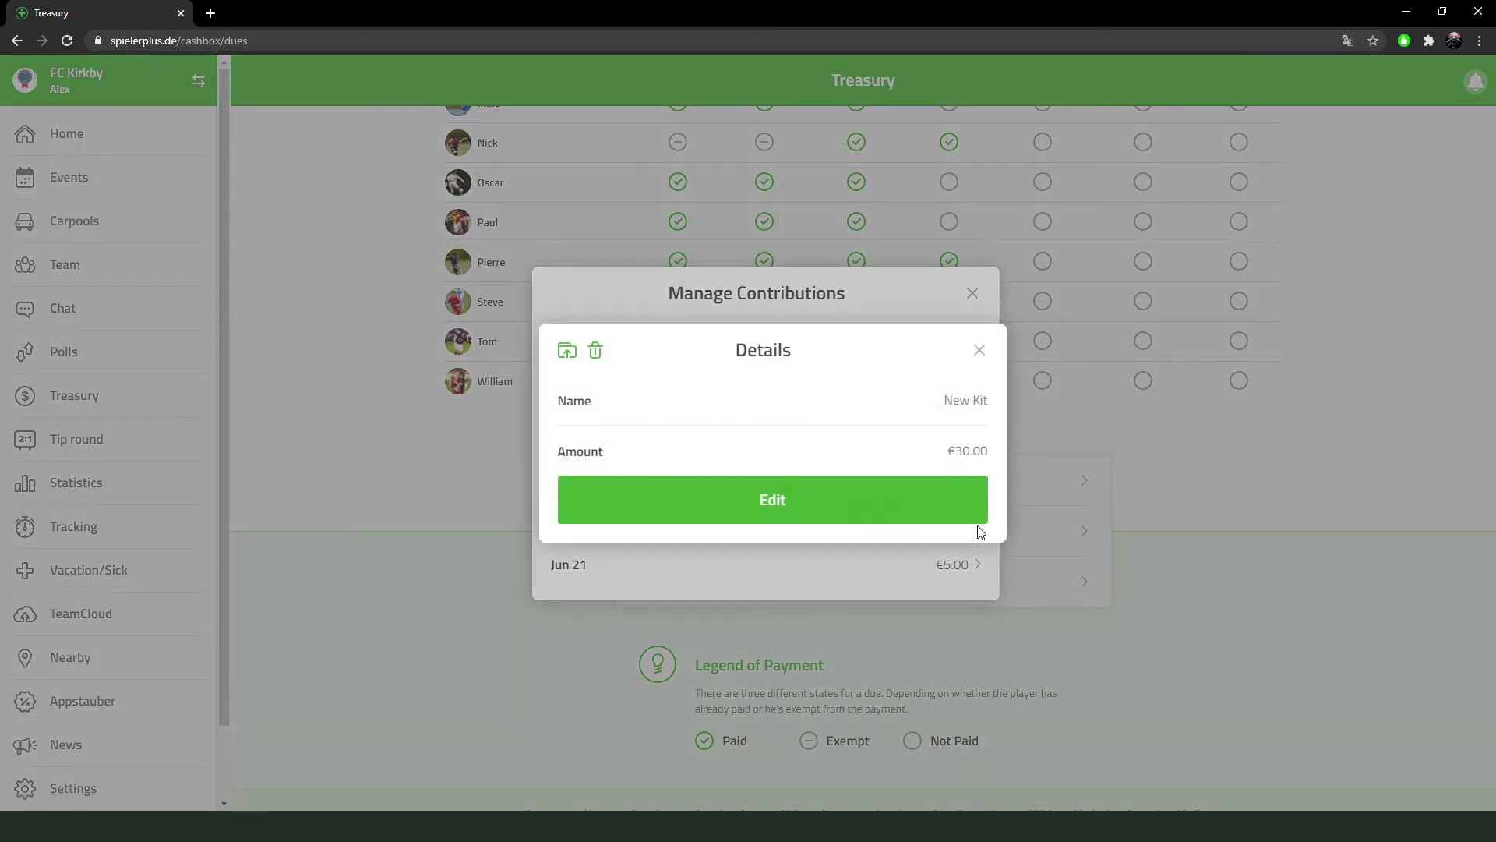
left_click(596, 354)
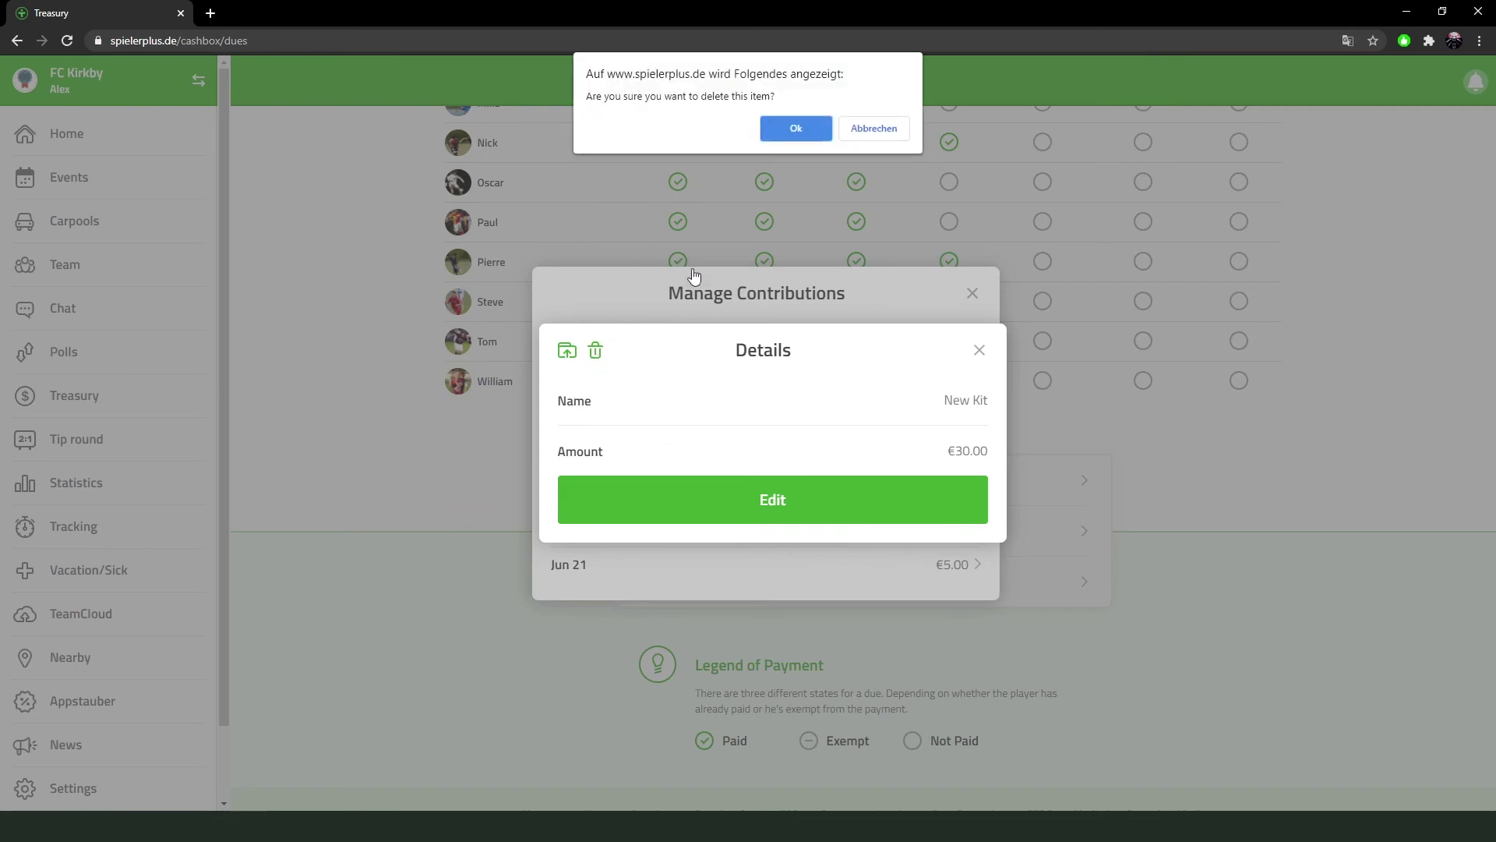
left_click(795, 130)
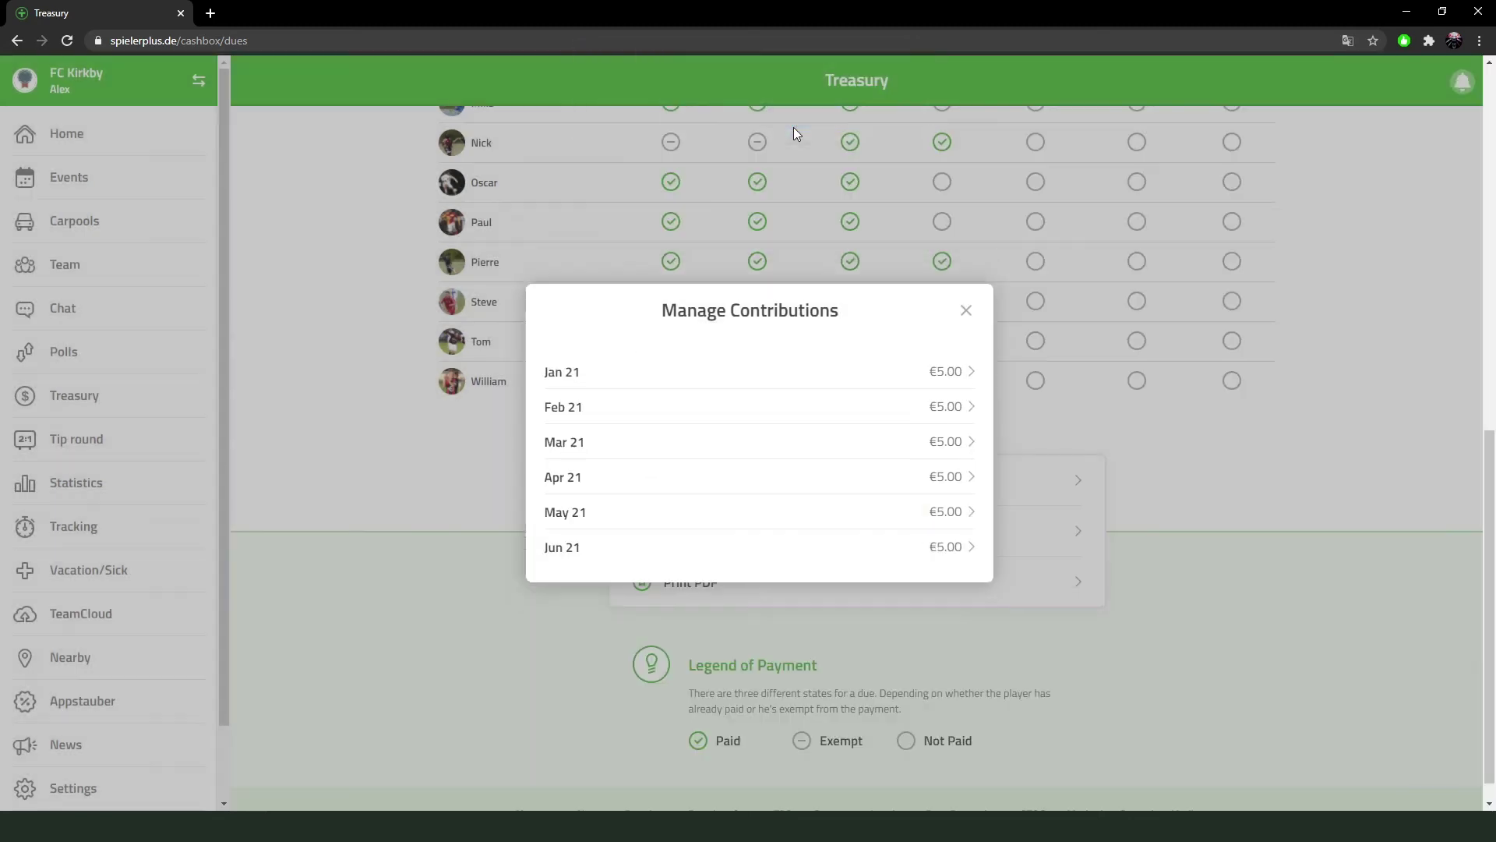
Archive the Jan 21 contribution and return to the contributions overview.
left_click(849, 376)
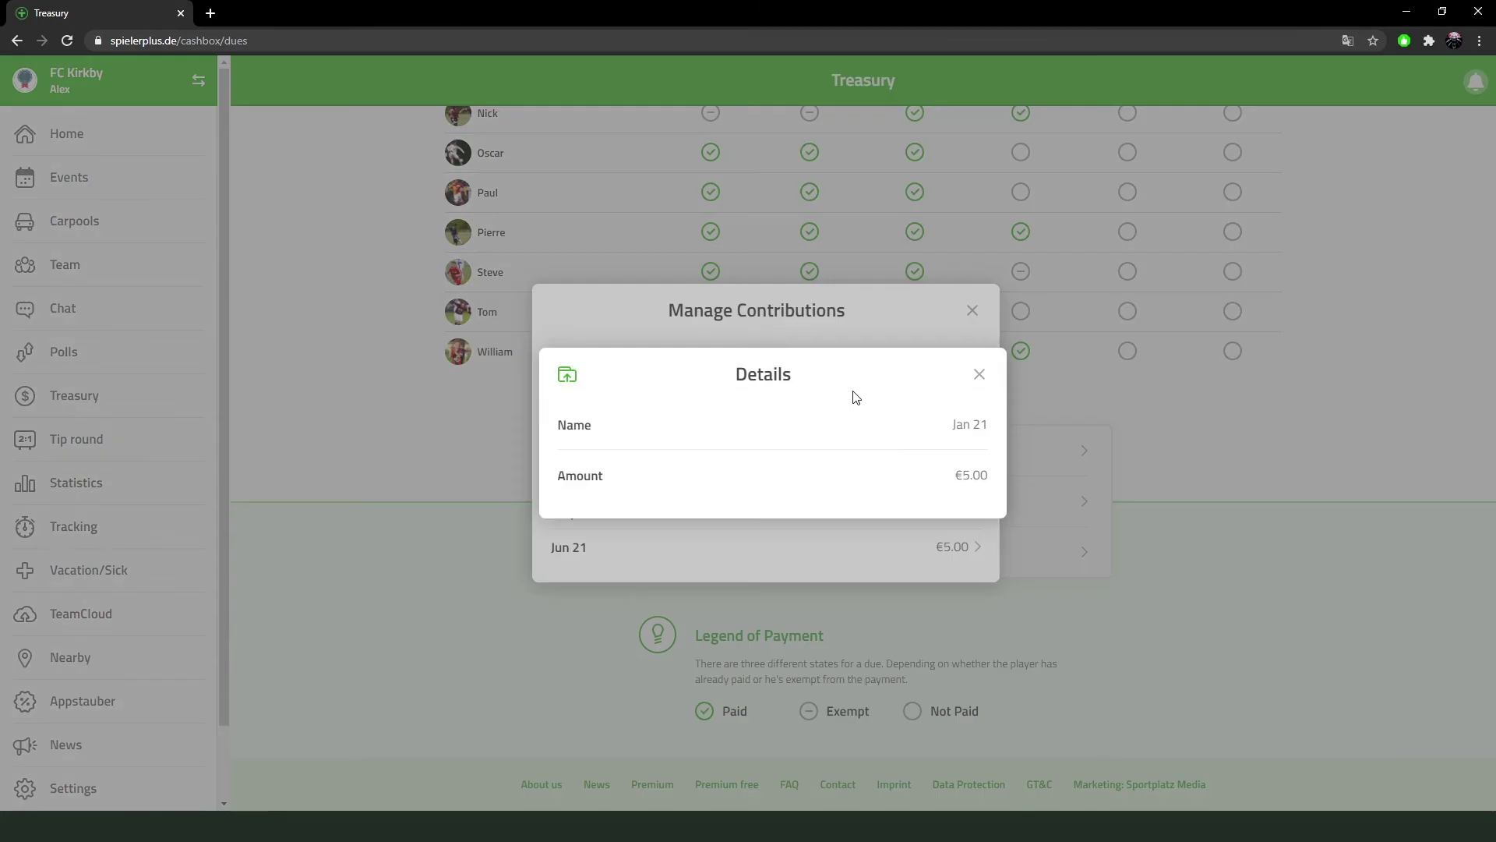
left_click(568, 378)
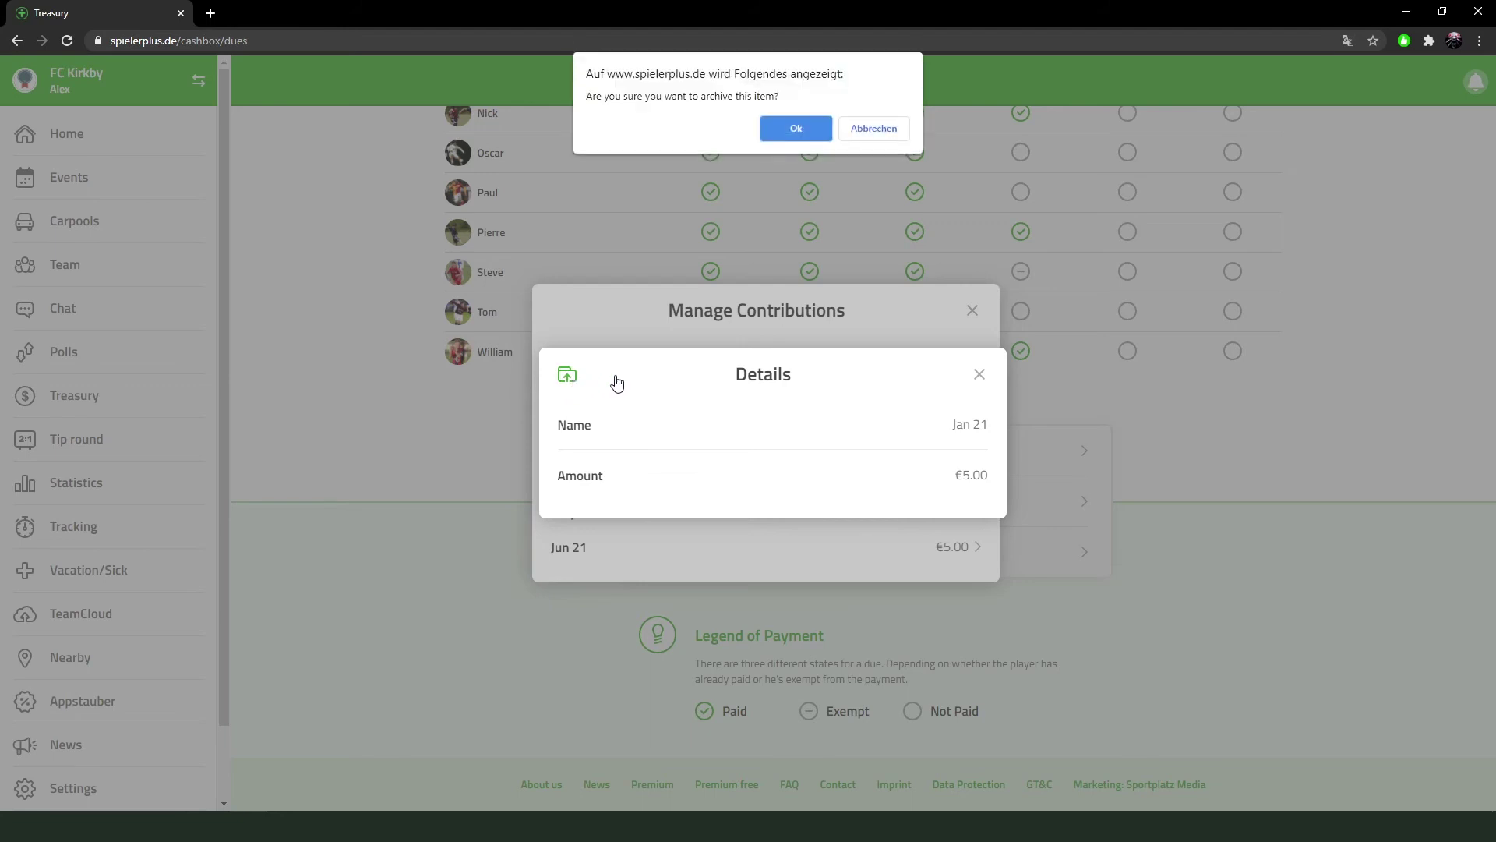
left_click(783, 126)
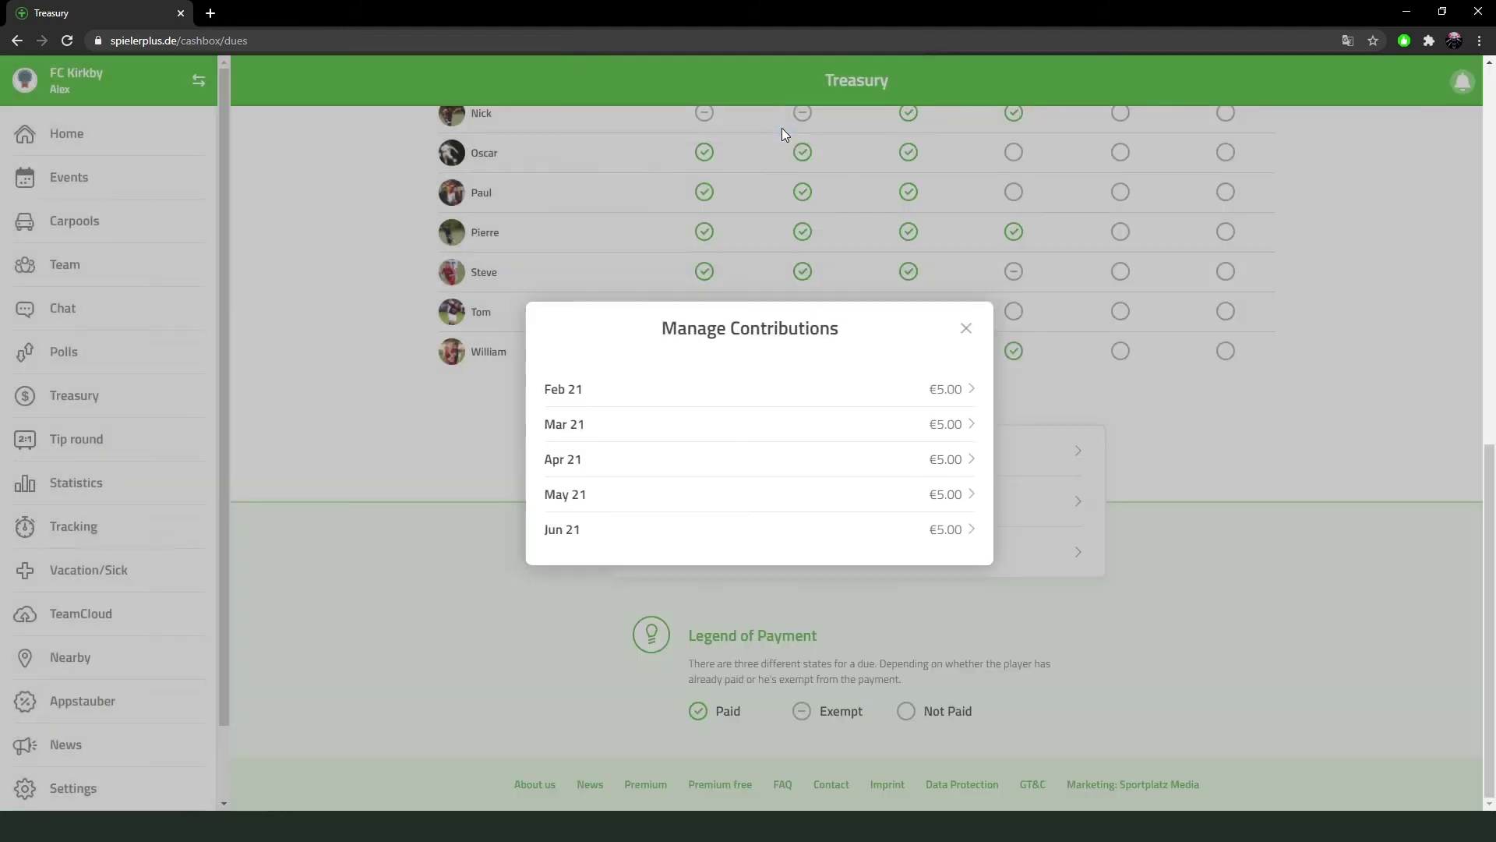
left_click(966, 328)
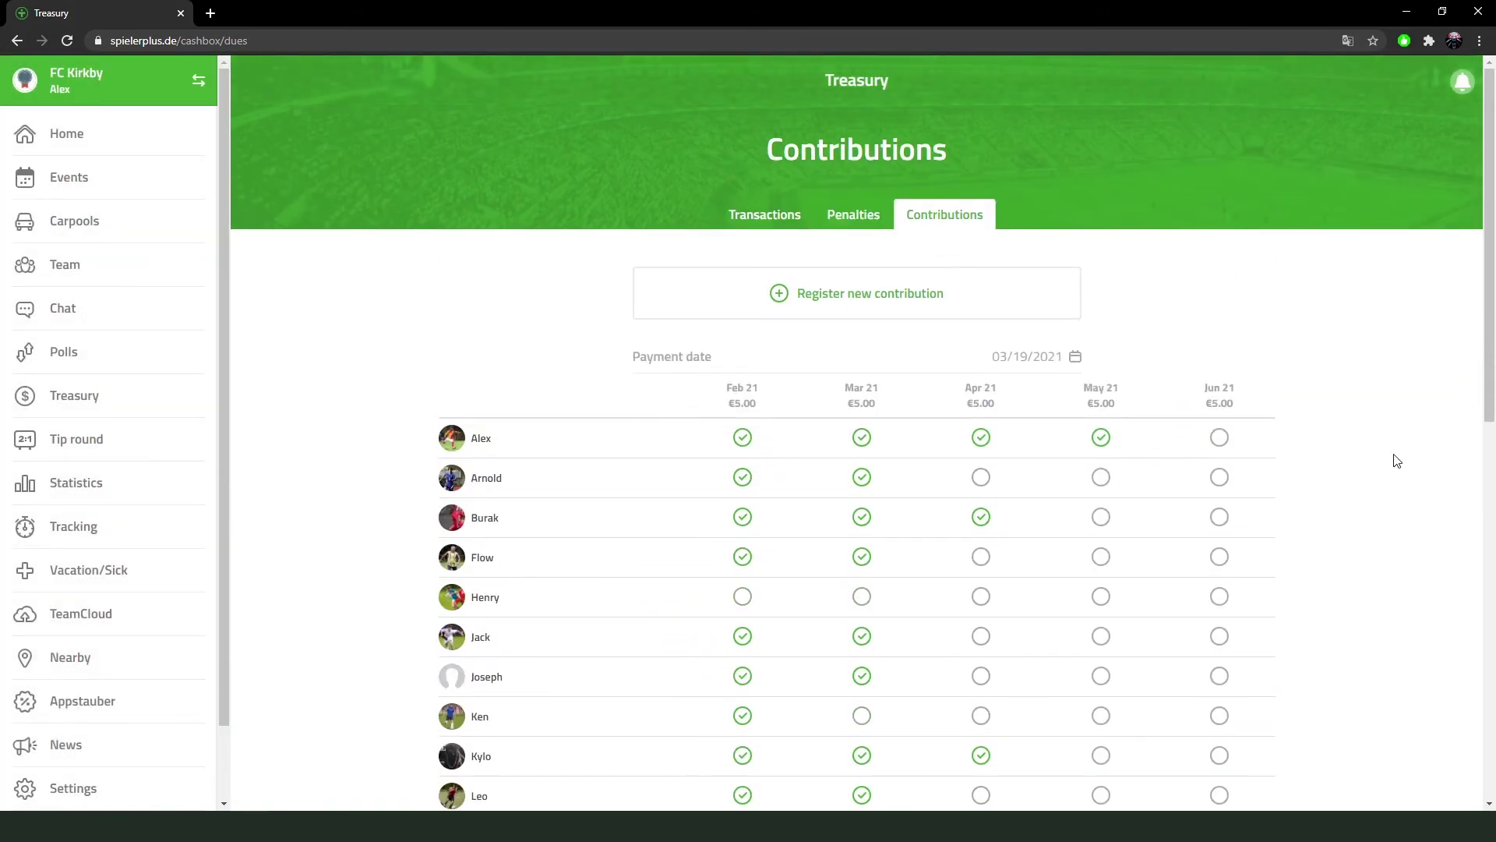
Recover the Jan 21 contribution from the Archived Contributions and close the archive.
left_click_drag(1489, 244, 1440, 611)
left_click(1063, 529)
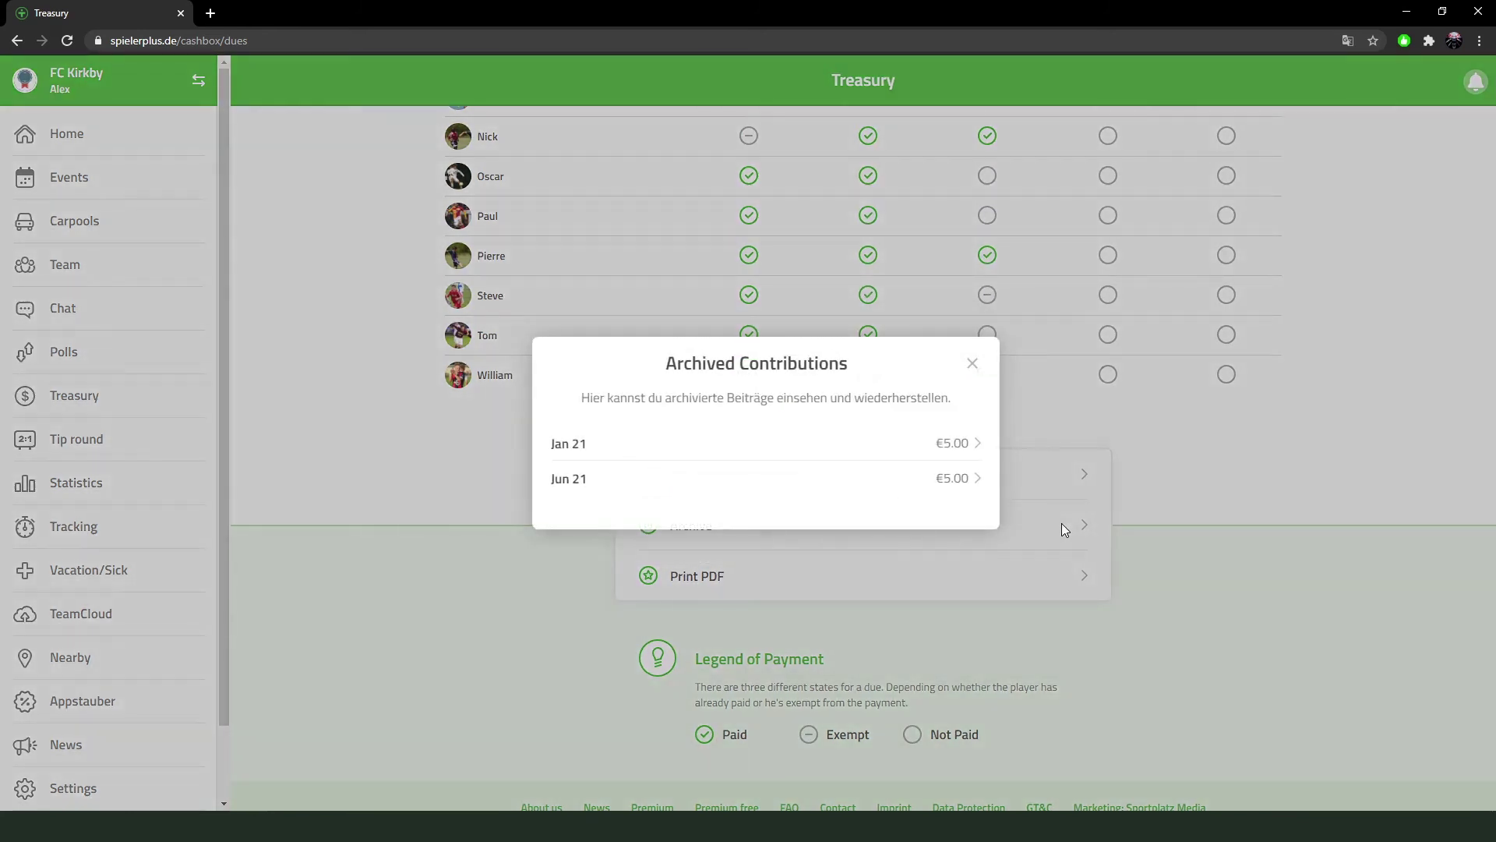
left_click(596, 454)
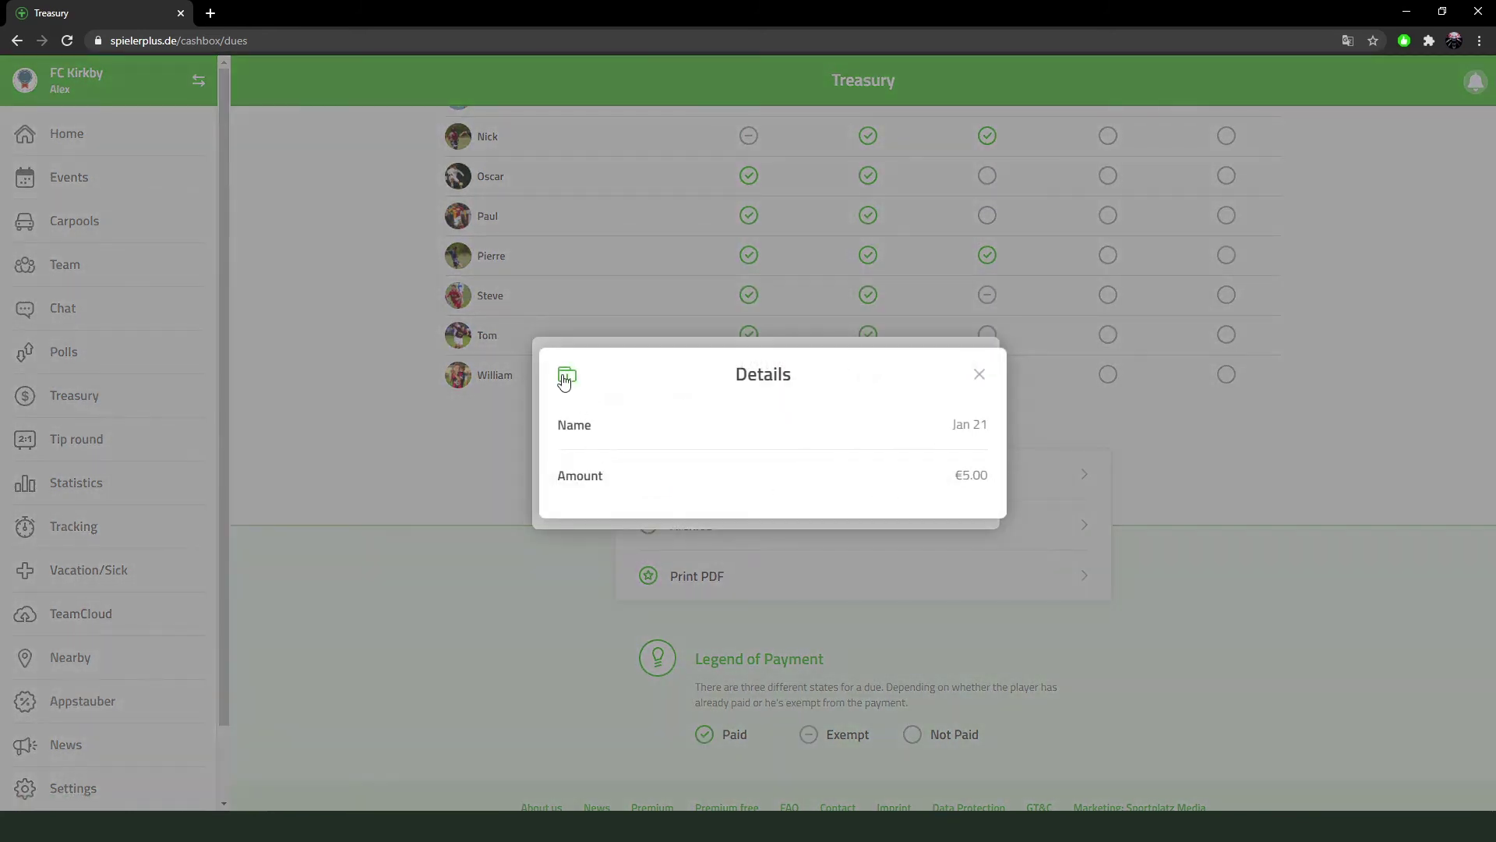
left_click(568, 376)
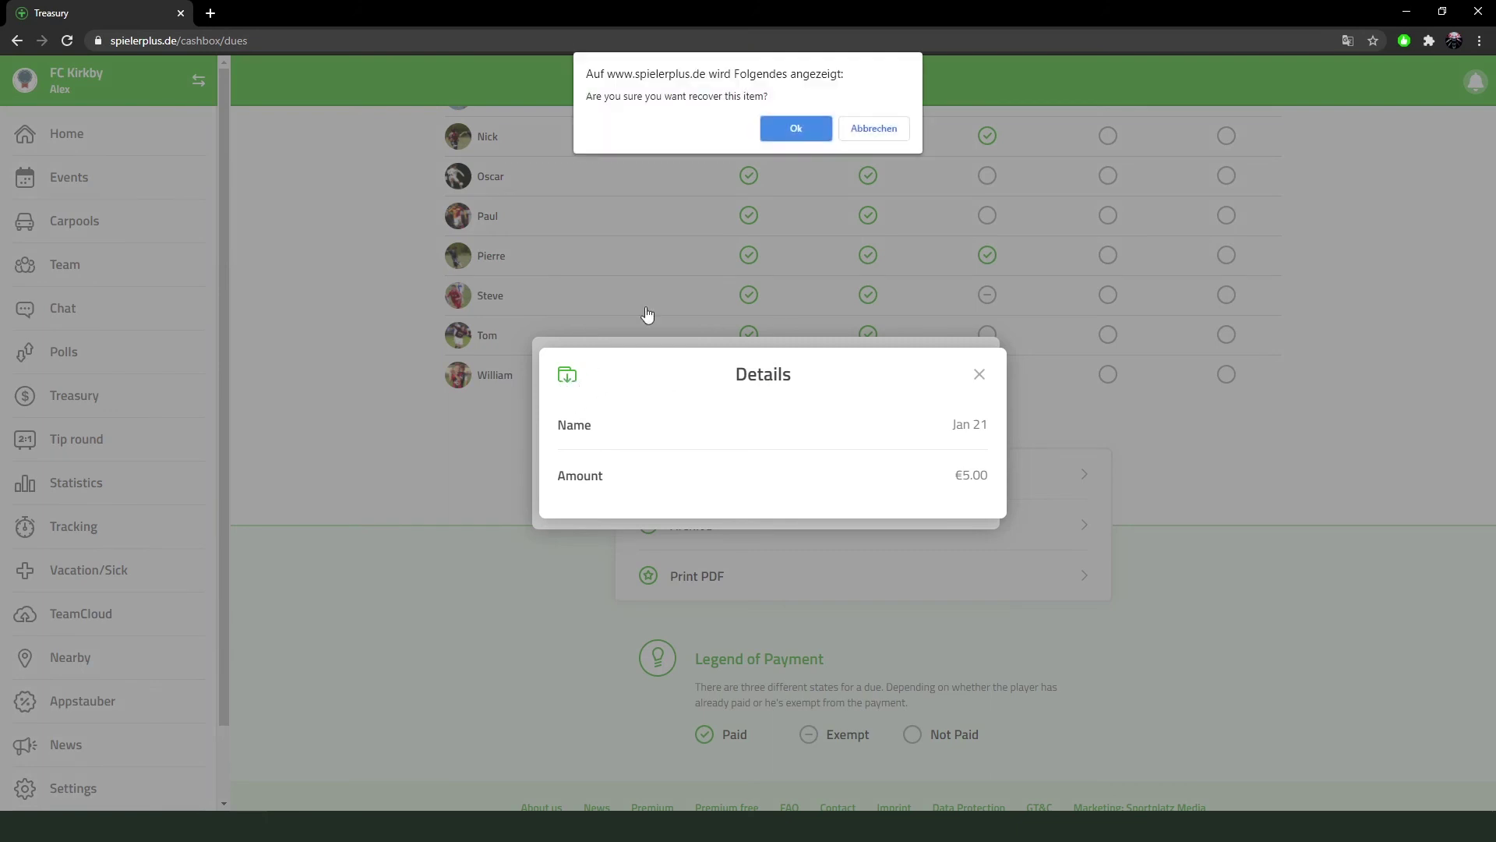
left_click(796, 128)
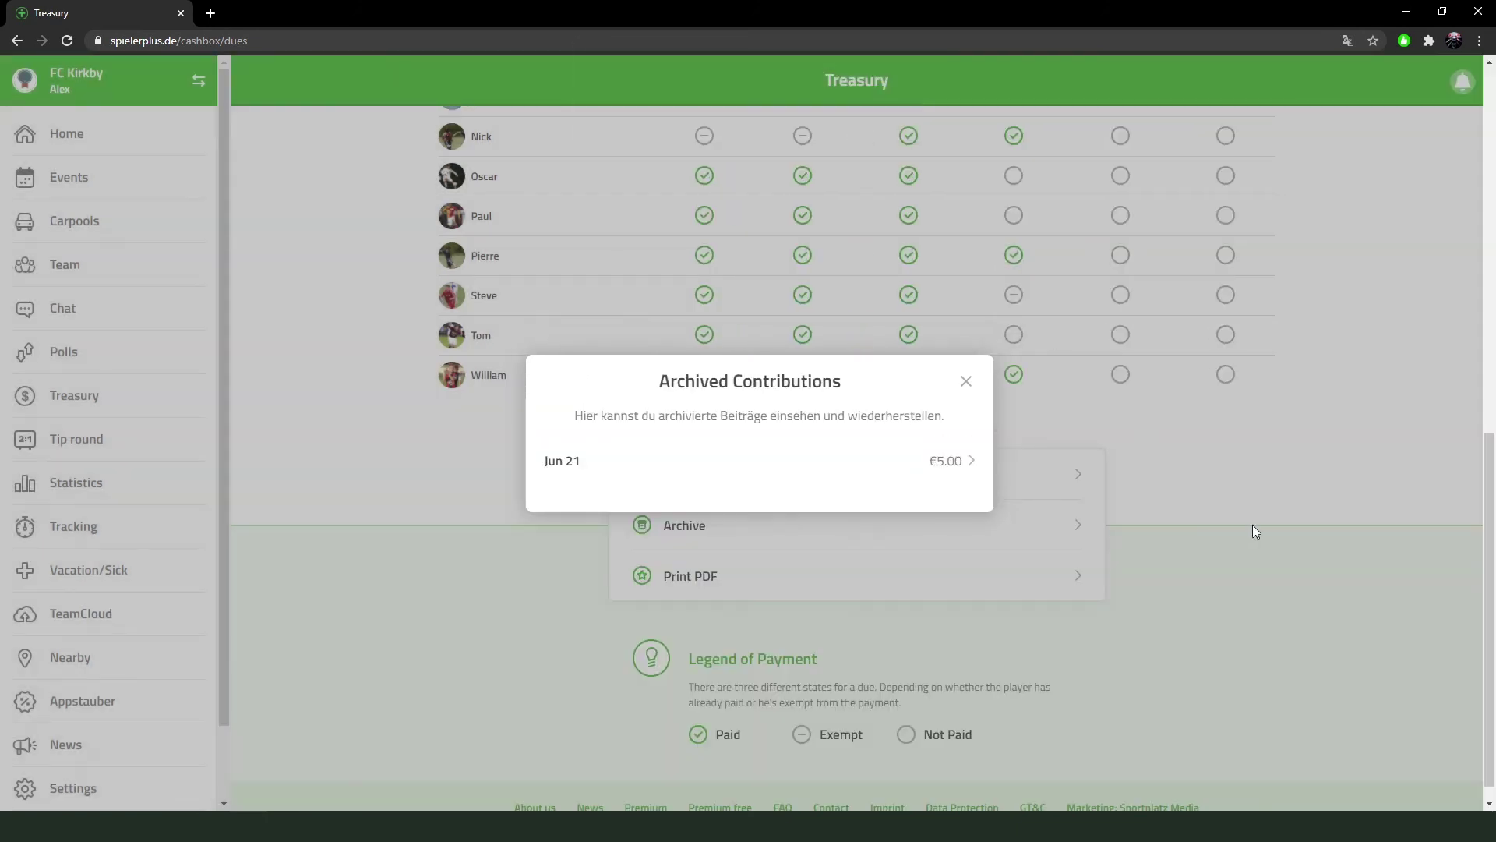
left_click(964, 381)
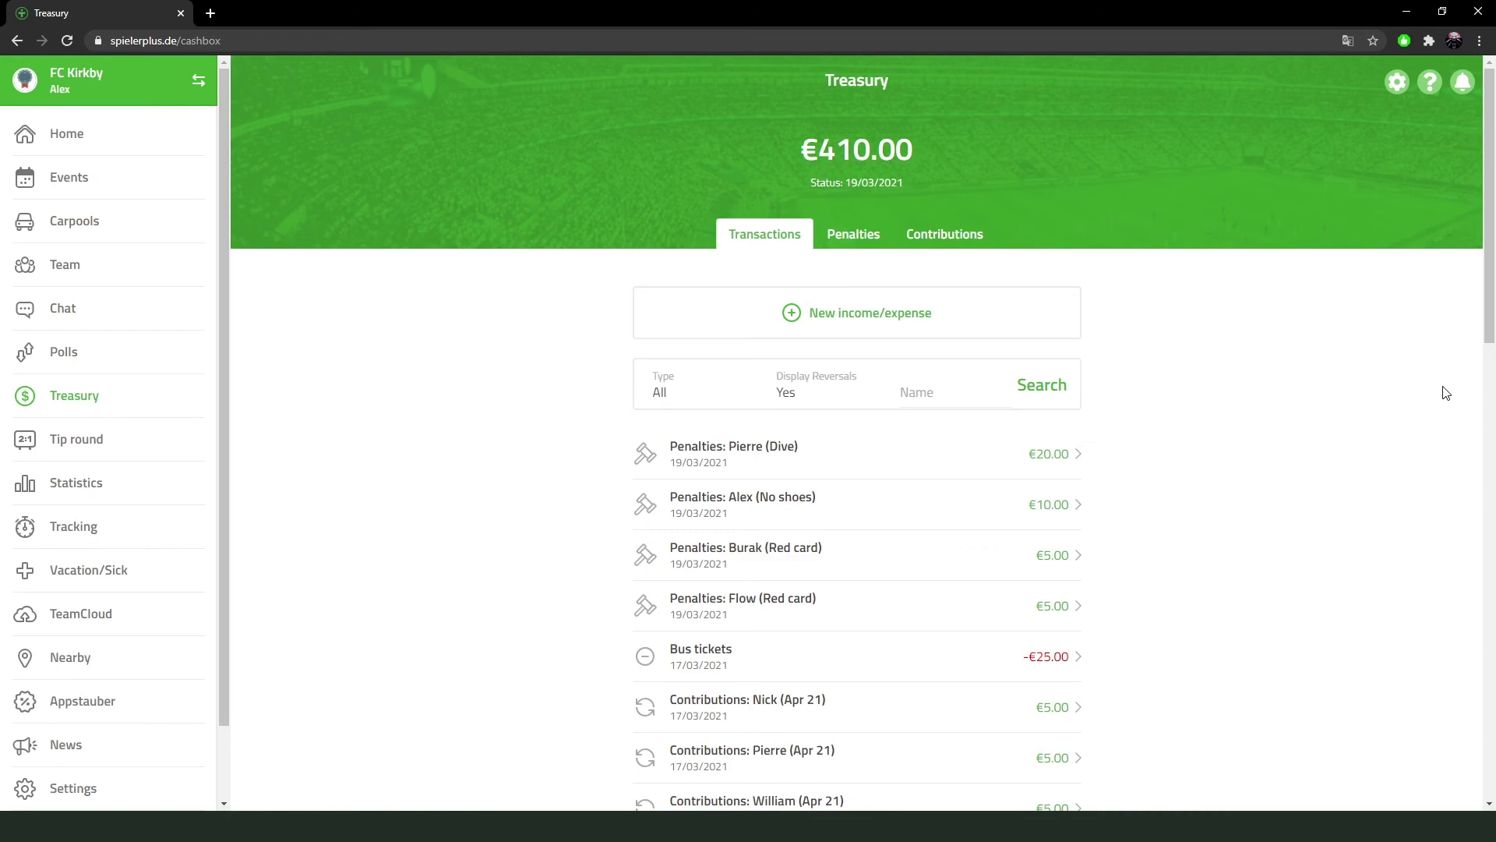
Open the PDF Account Statement options for the transactions and check the available transaction types.
left_click_drag(1488, 164, 1463, 596)
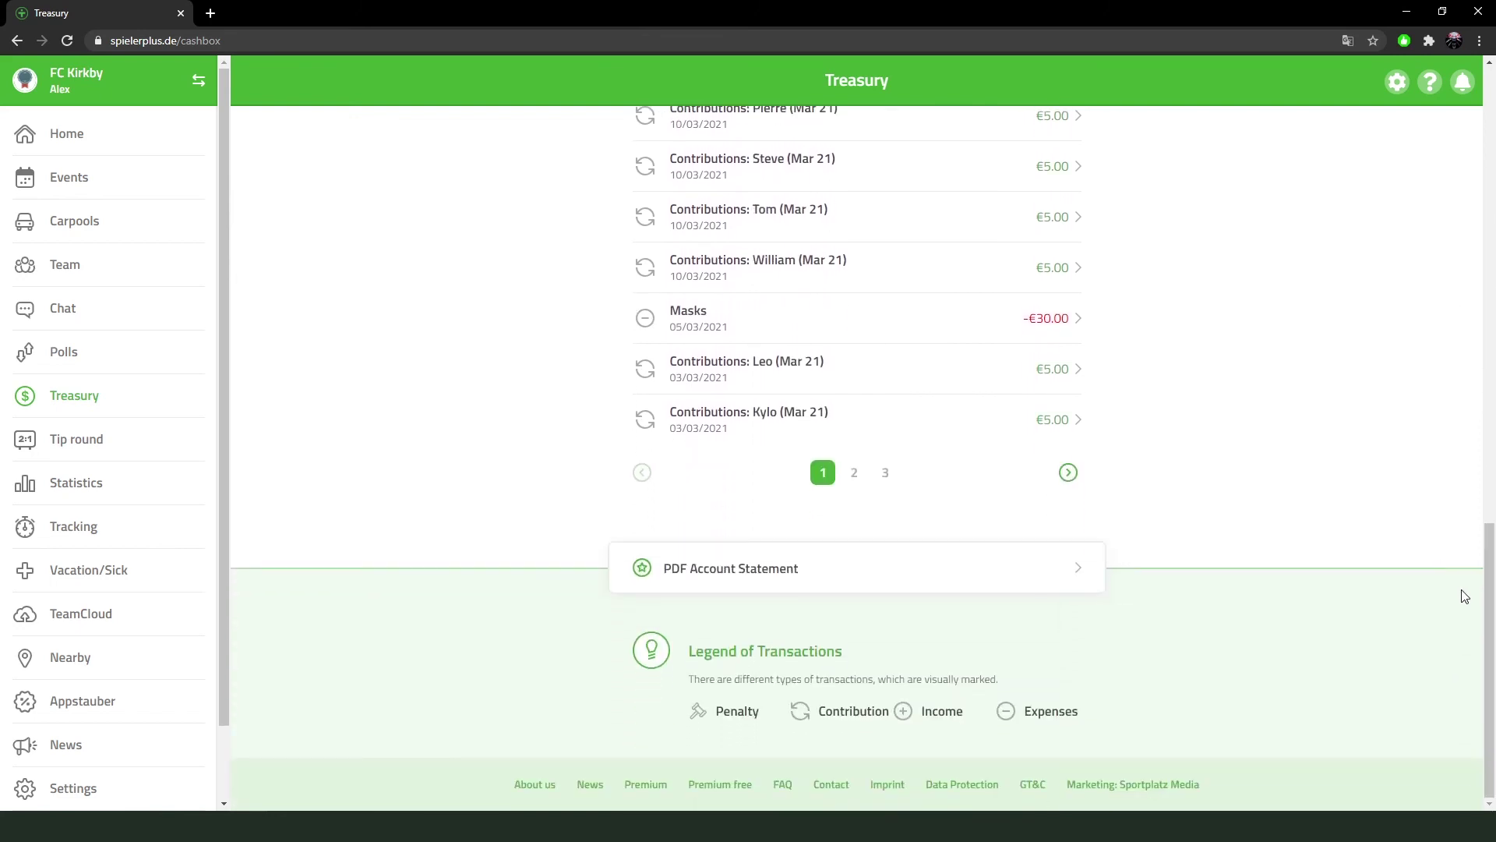
left_click(965, 575)
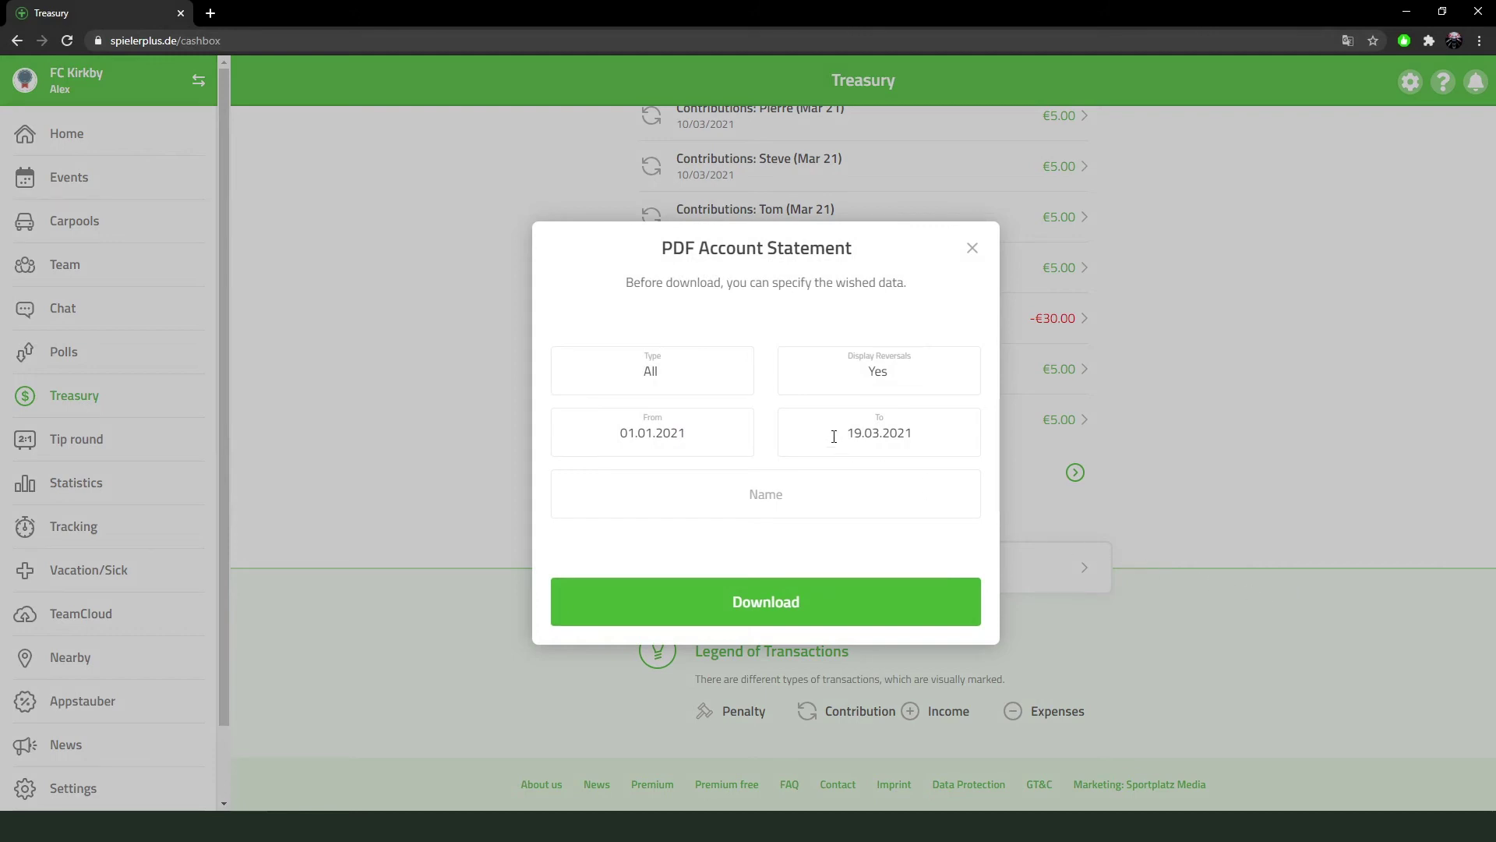
left_click(653, 379)
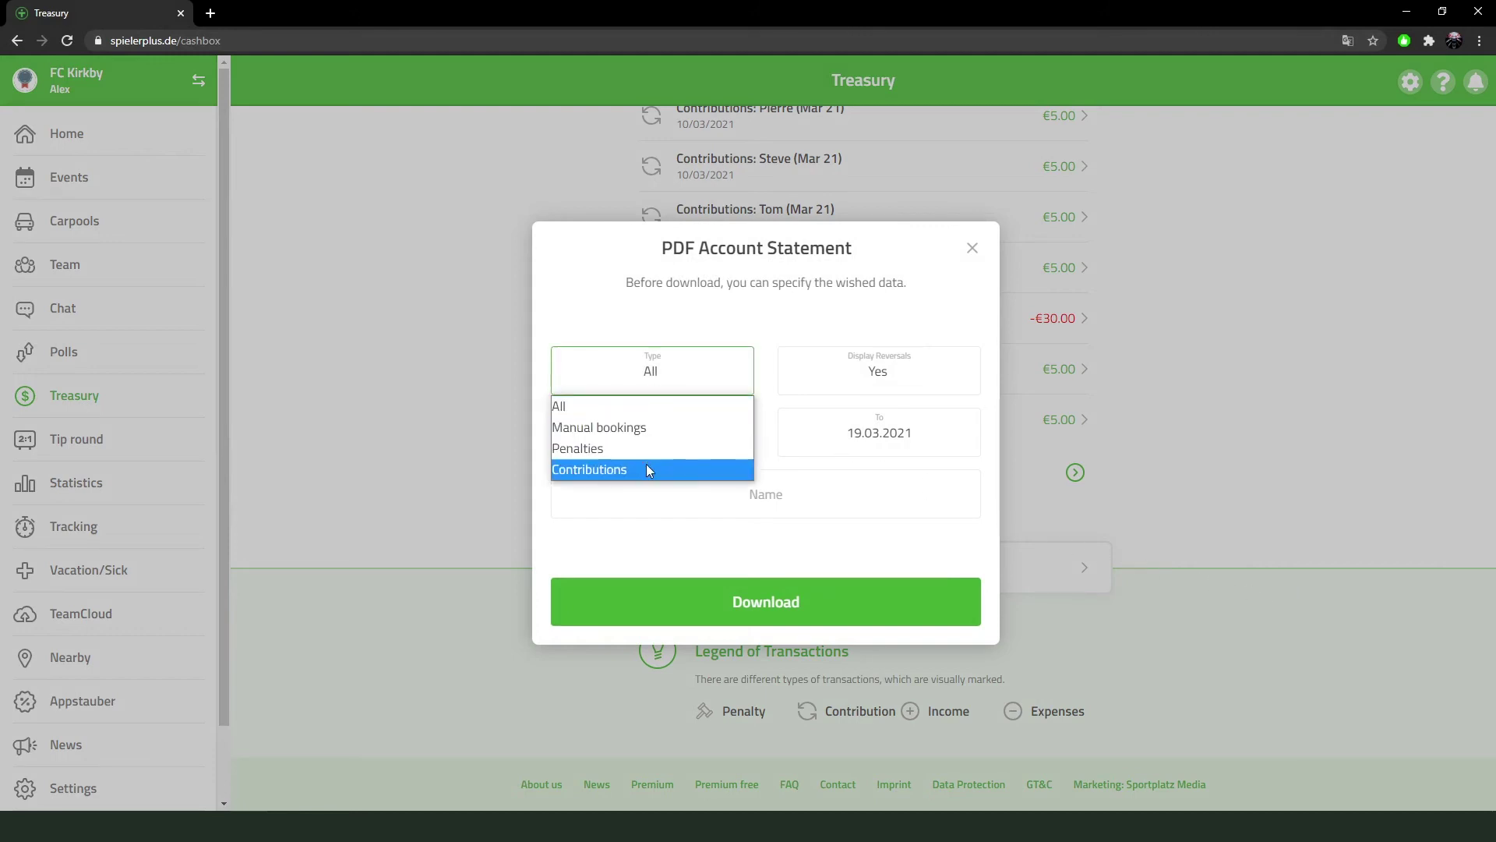
left_click(667, 328)
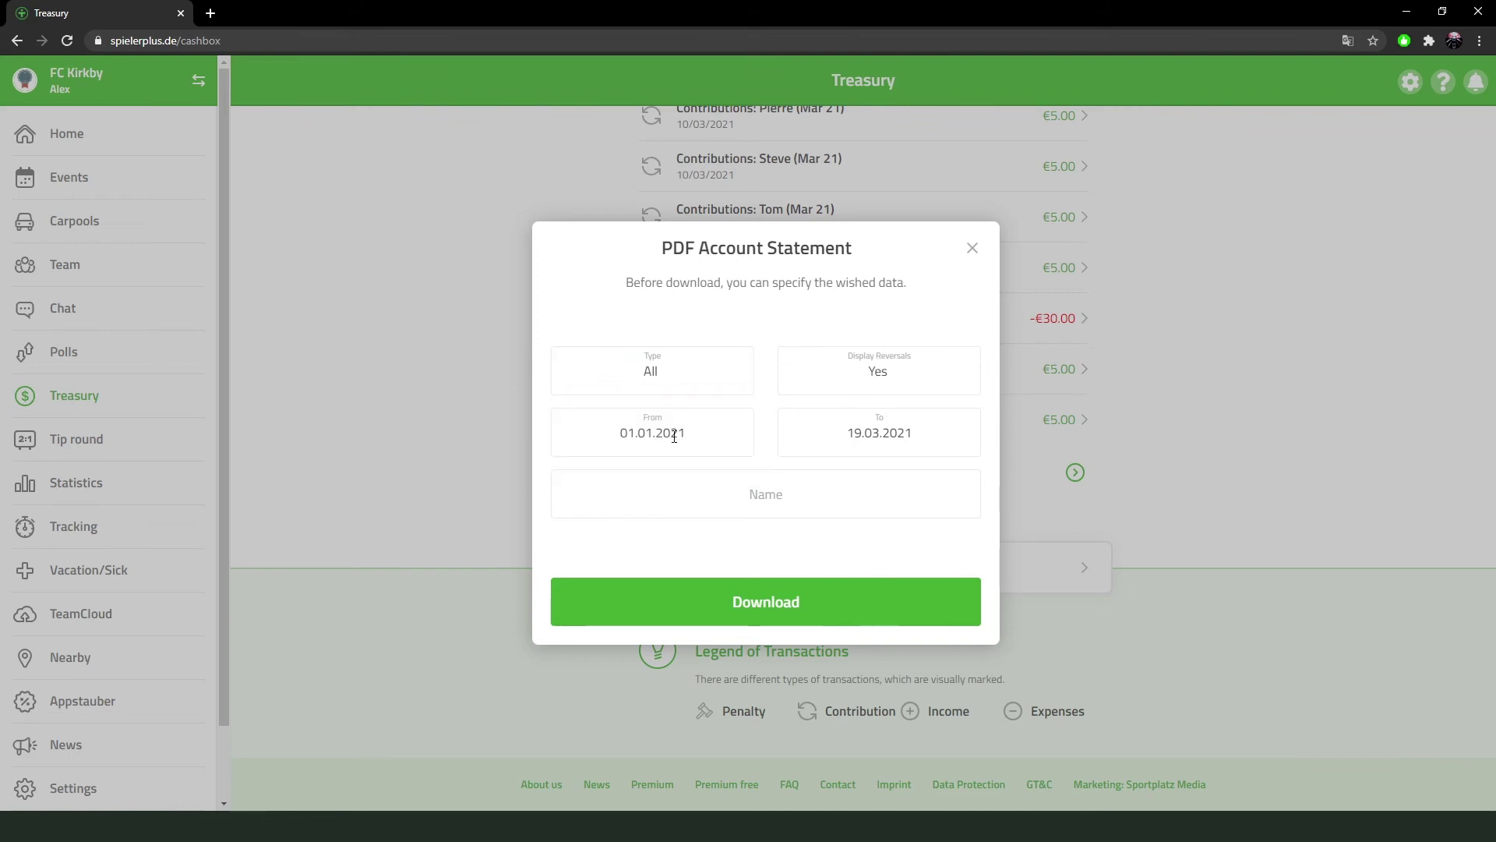
Enter a player's name as the account statement's name filter, then replace it with "Donation".
left_click(765, 492)
type("Alex")
left_click(886, 552)
double_click(853, 506)
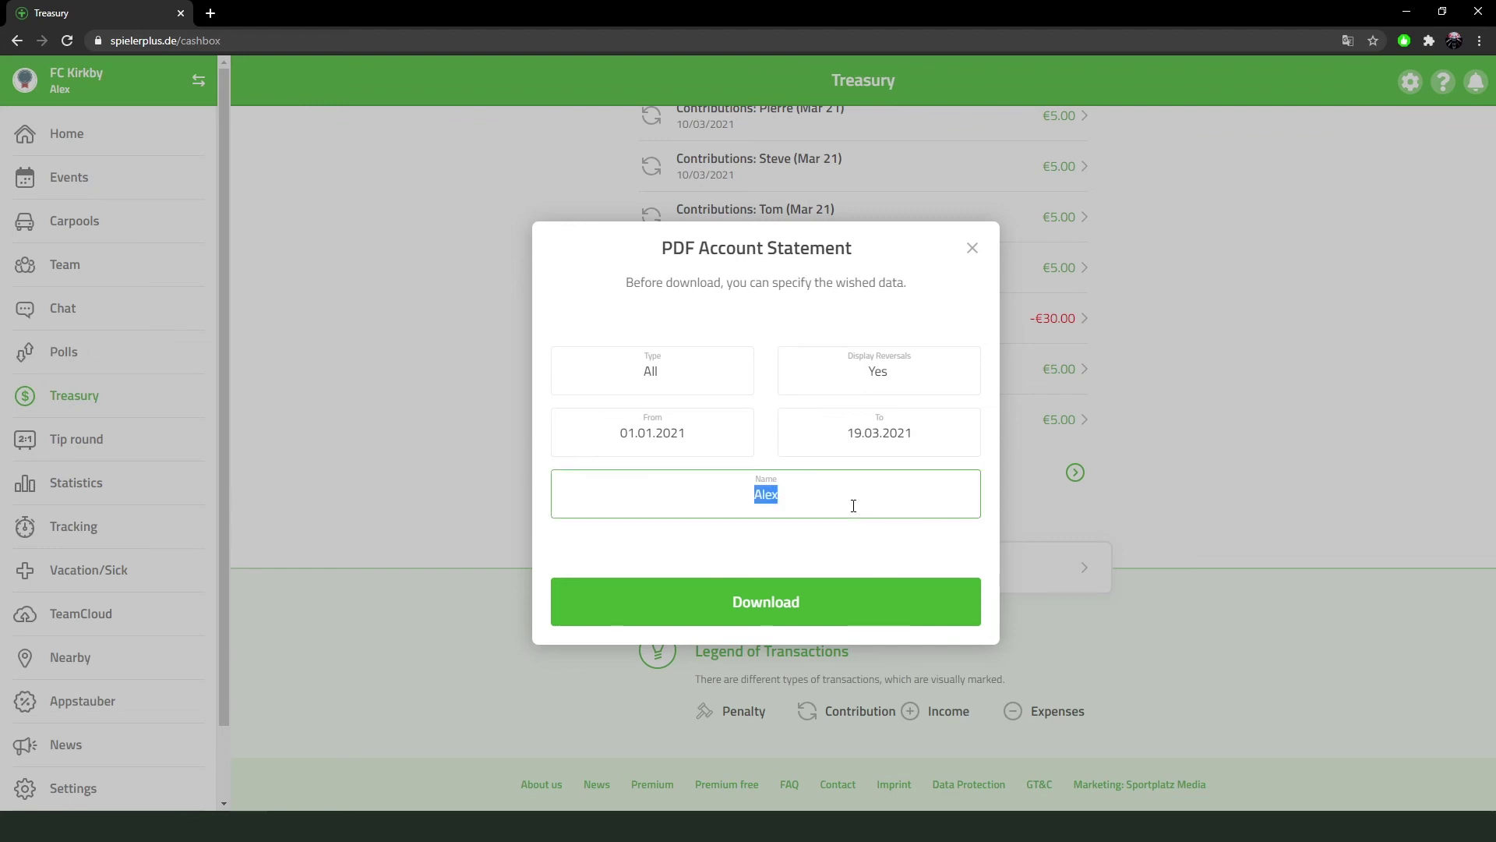
type("Donation")
left_click(848, 539)
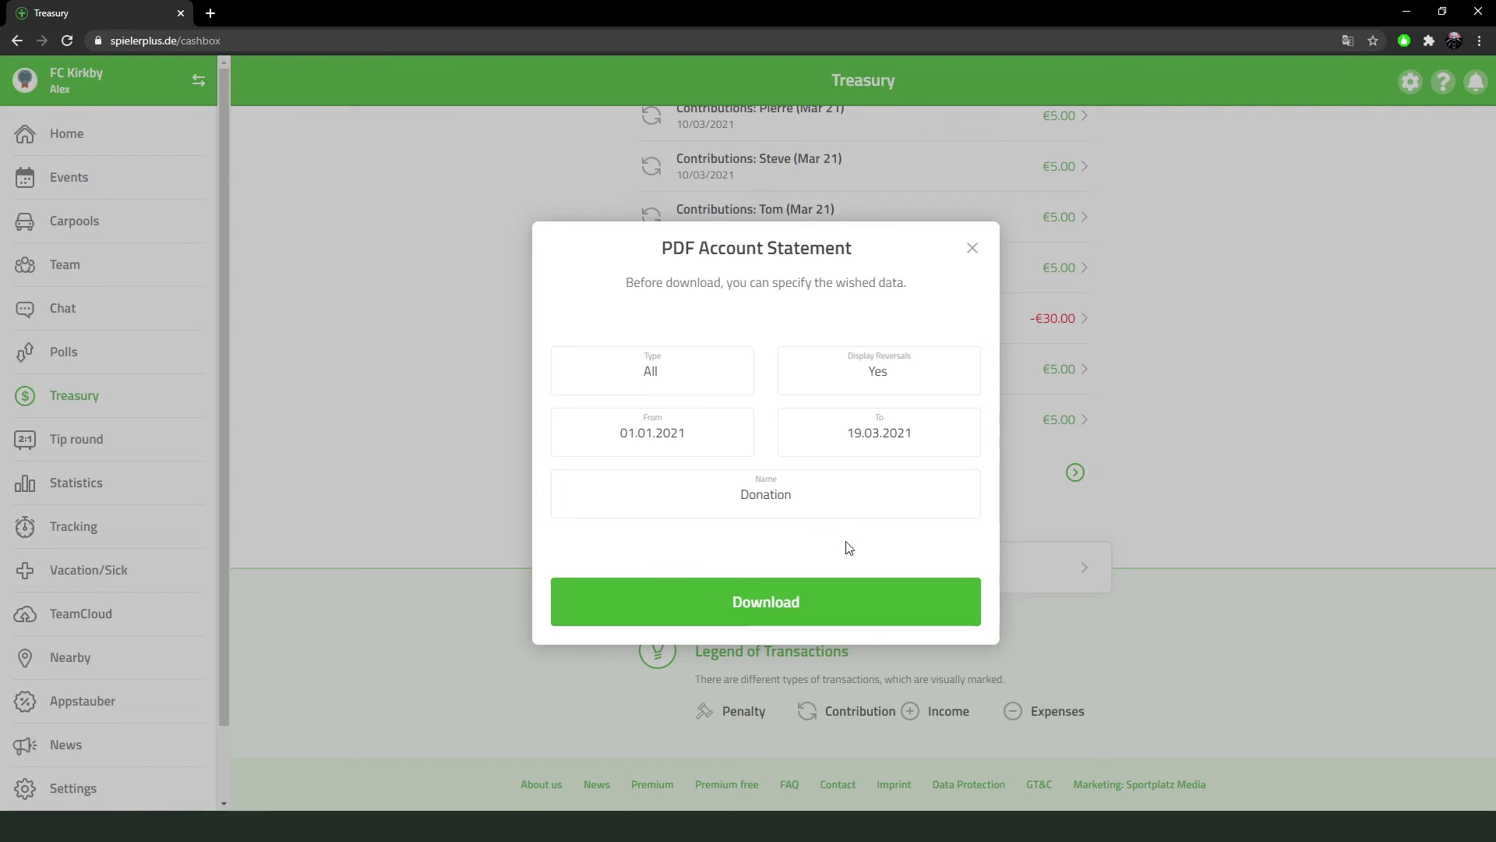
Clear the name filter and download the PDF account statement for all transaction types.
double_click(788, 494)
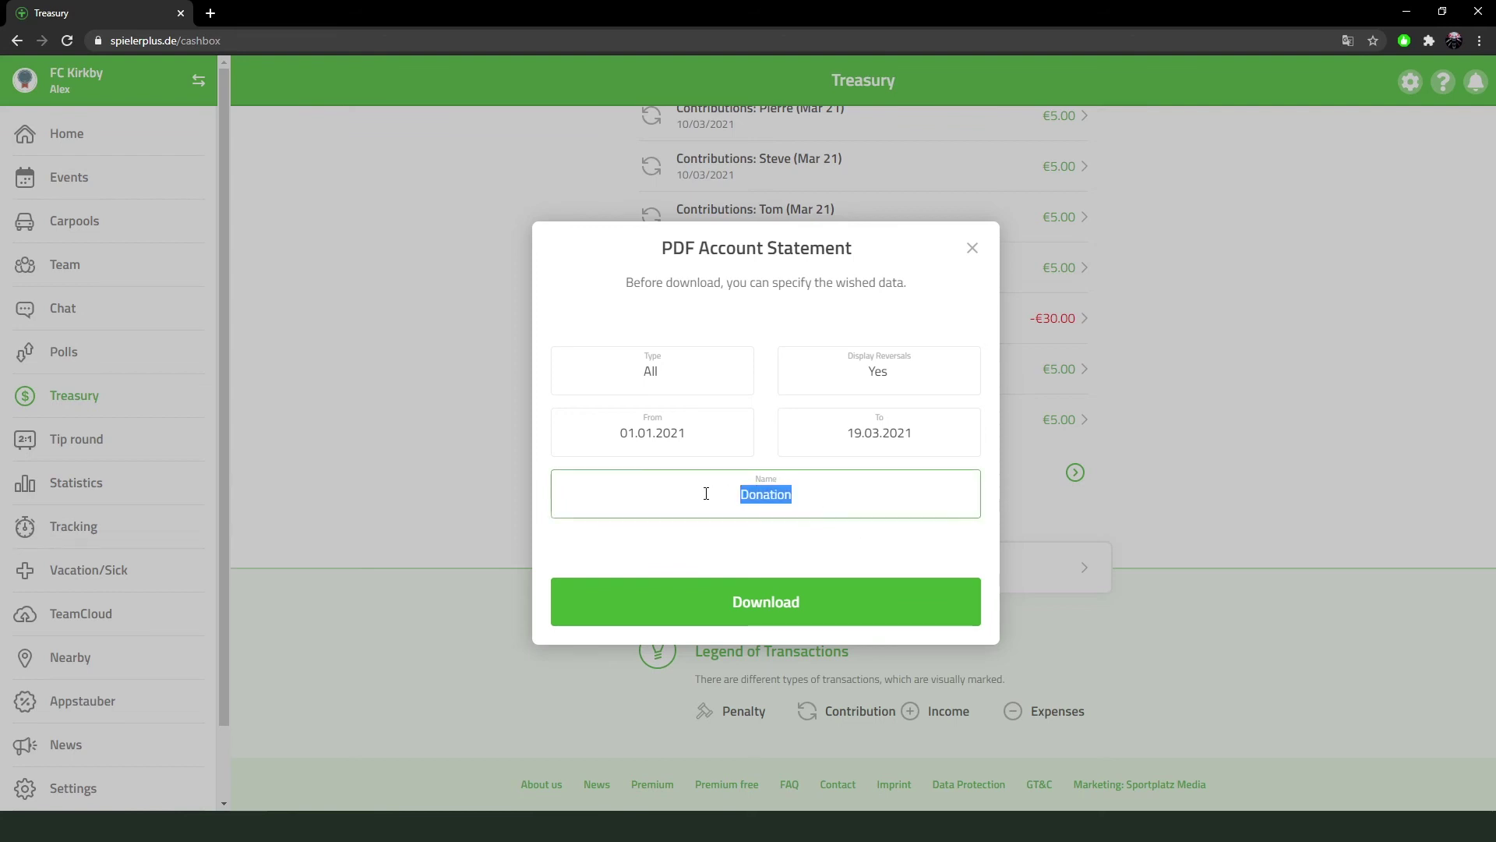
key("BackSpace")
left_click(839, 560)
left_click(788, 607)
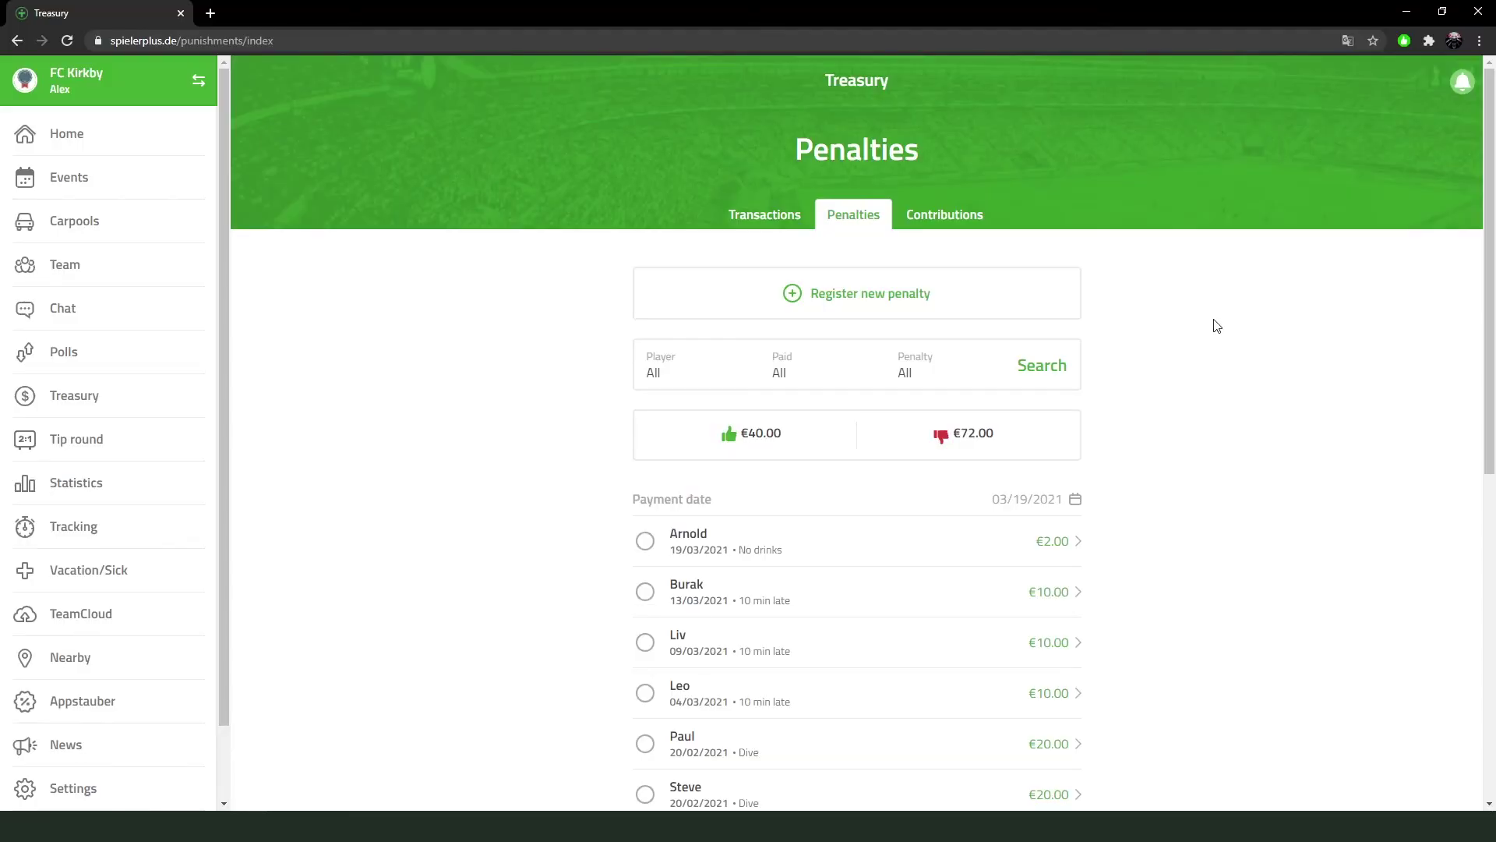
Download the penalties list as a PDF with Player, Type, Paid and Archived all set to All.
left_click_drag(1485, 187, 1479, 521)
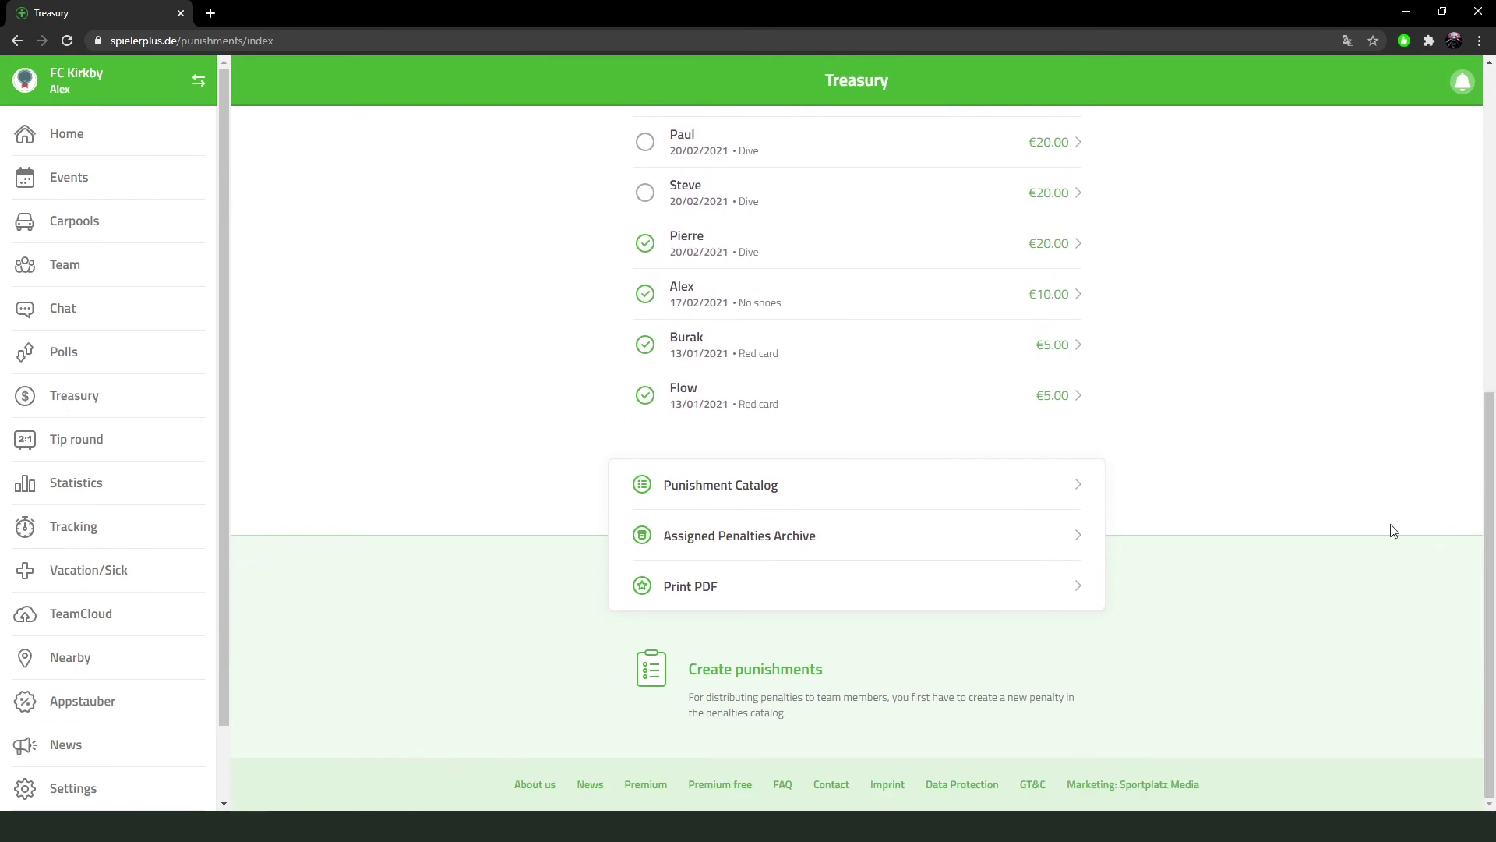
left_click(839, 594)
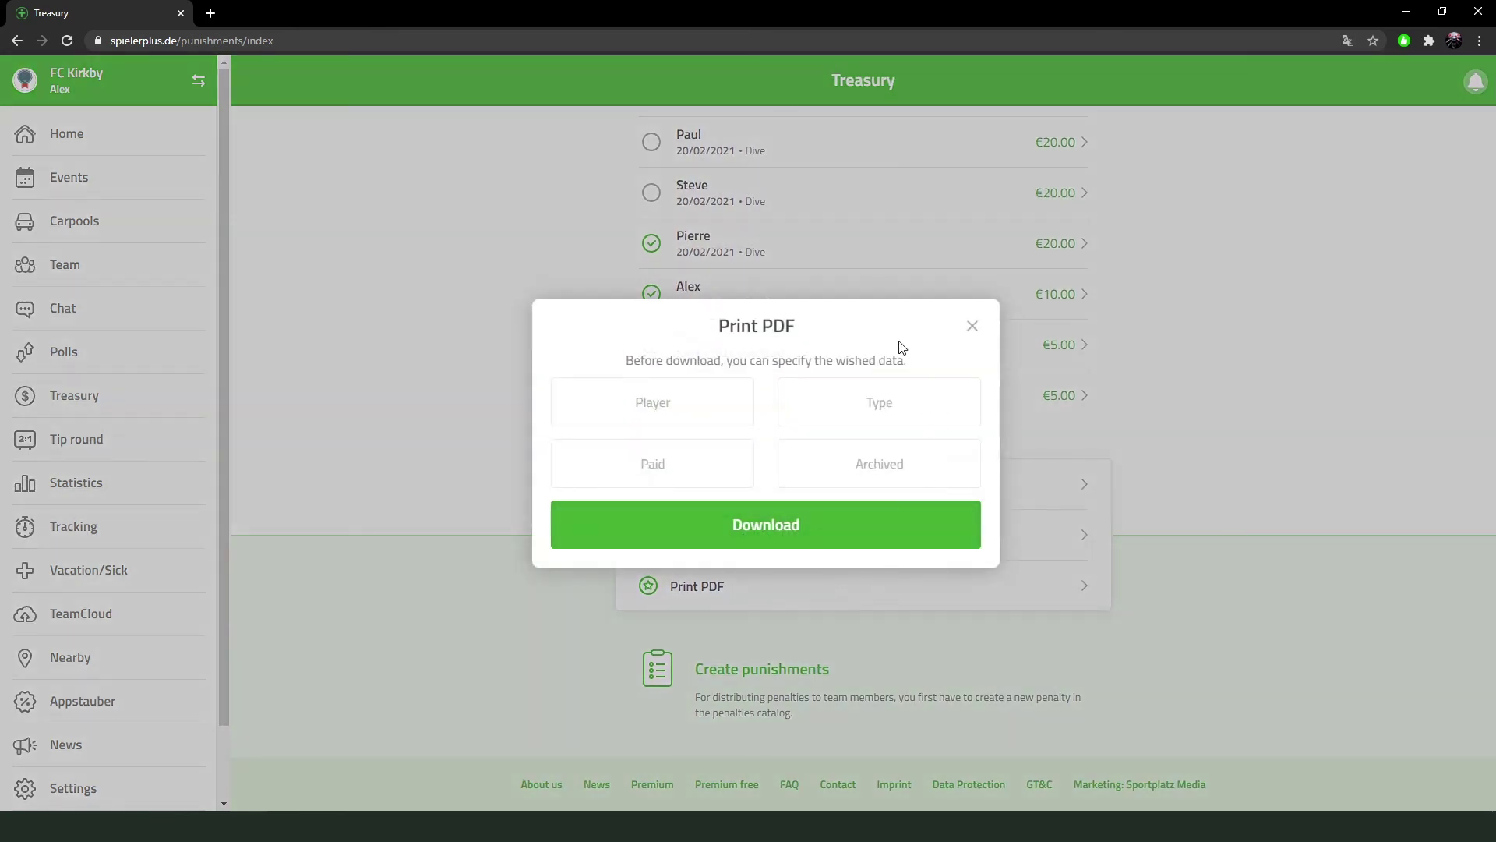
left_click(720, 414)
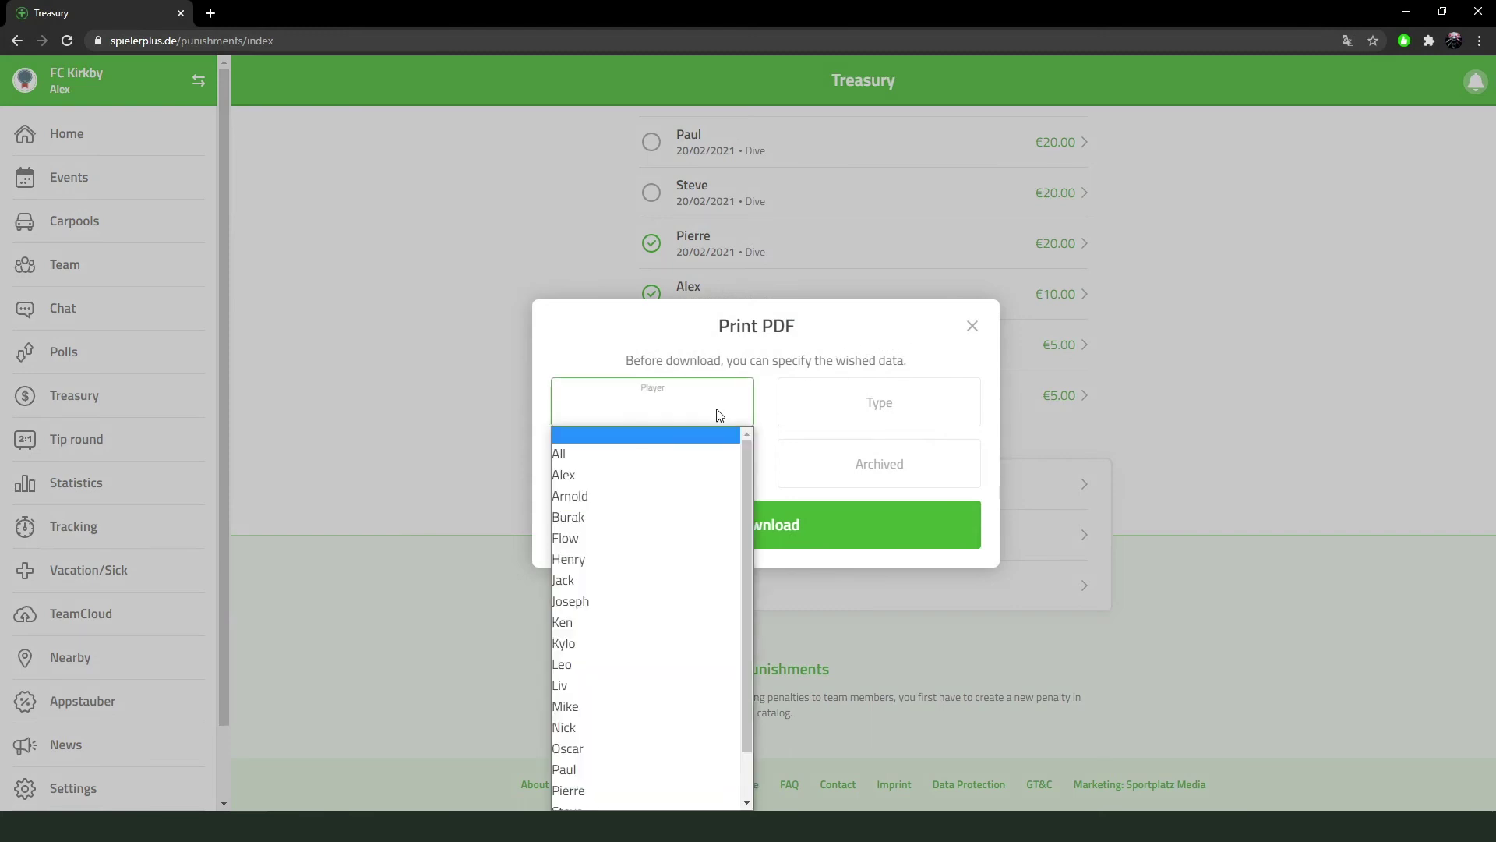
left_click_drag(745, 456, 738, 568)
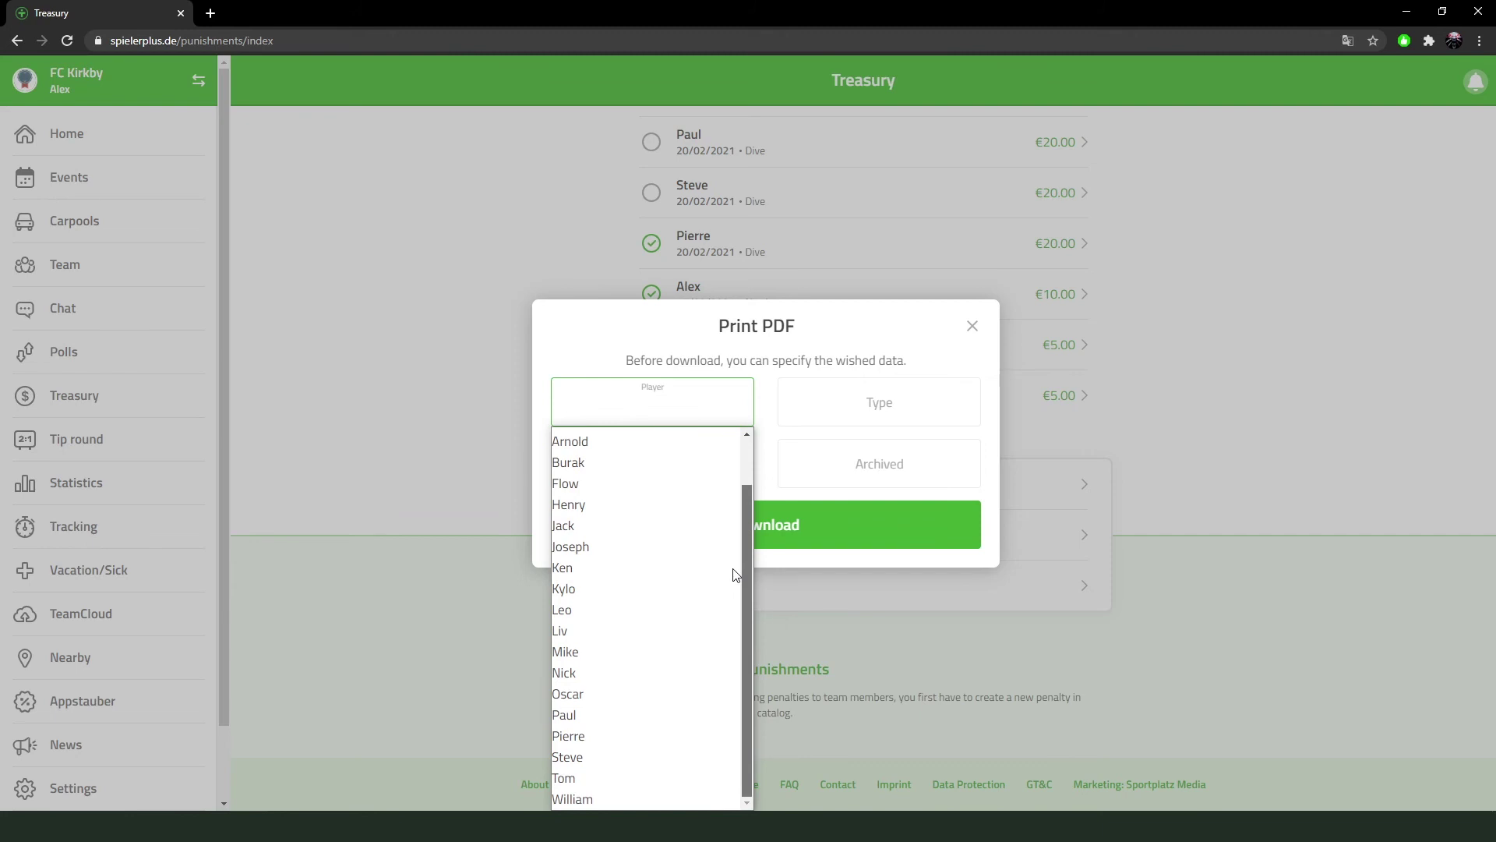
scroll(726, 467, "up", 1)
left_click(719, 453)
left_click(858, 407)
left_click(818, 454)
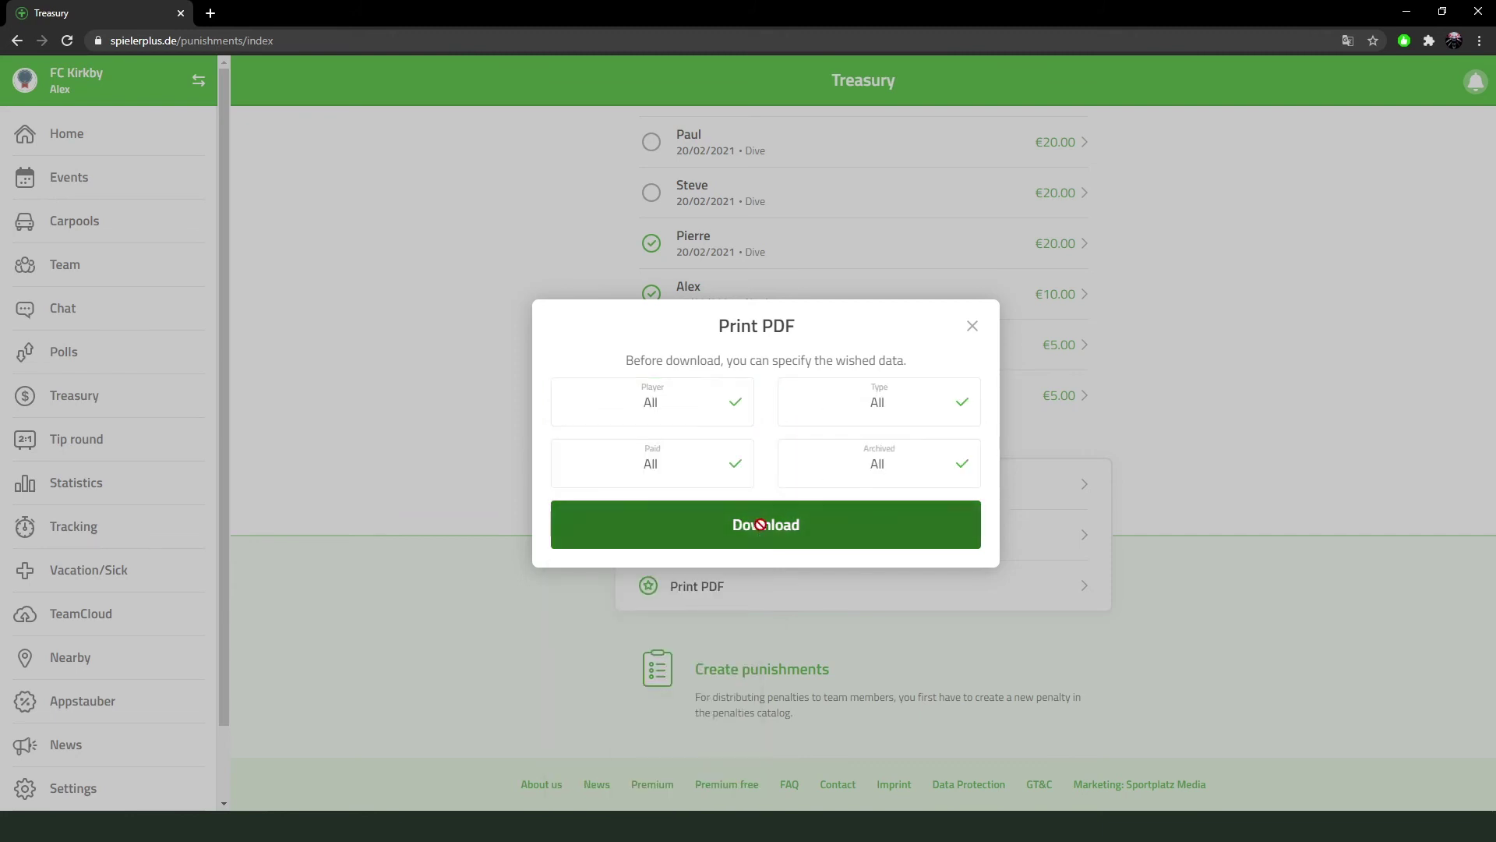
left_click(762, 530)
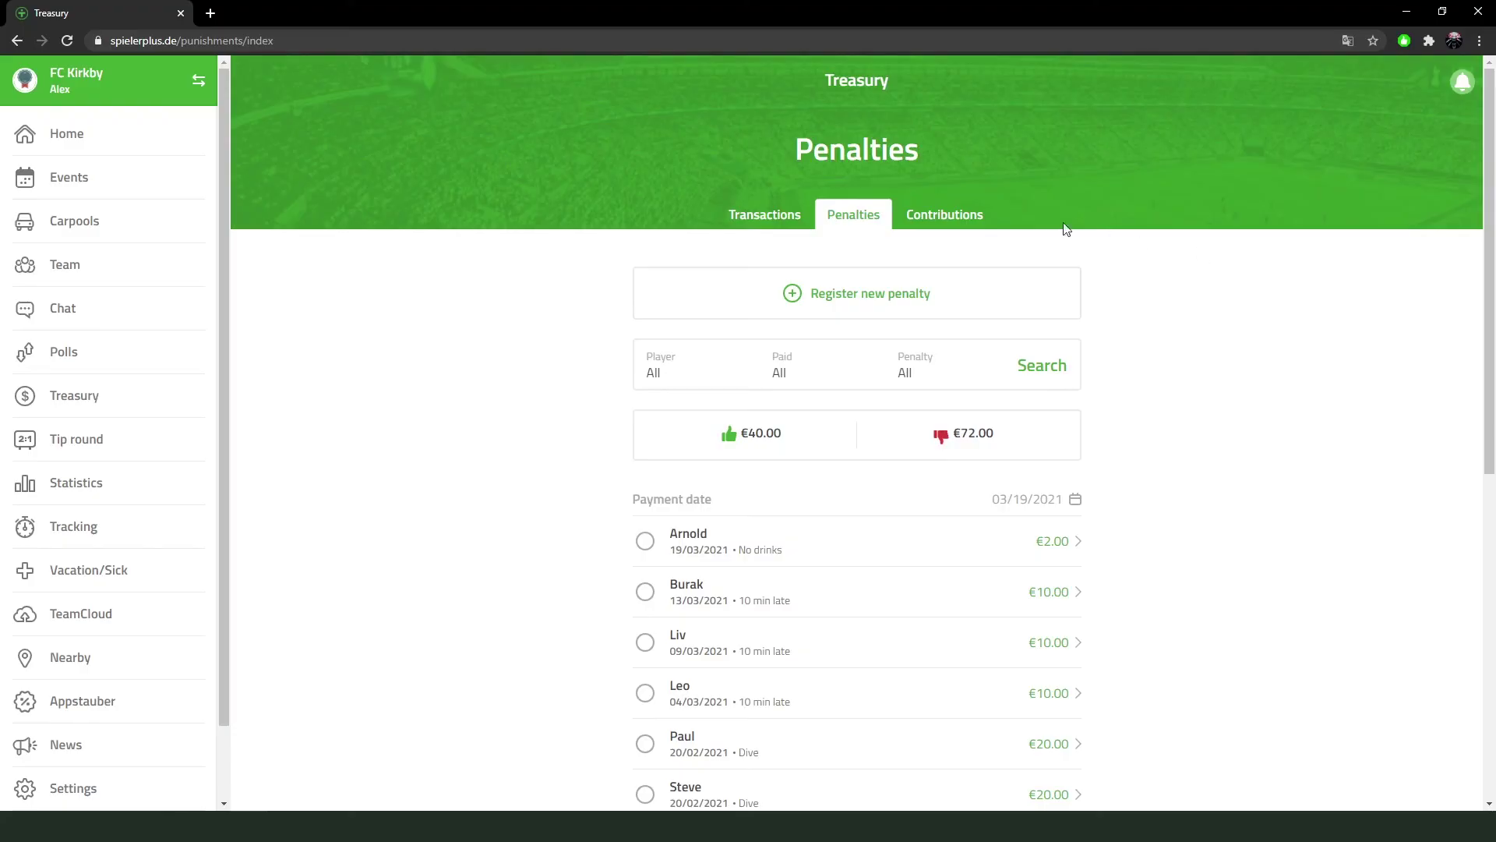
Download the contributions list as a PDF with Player set to All and Archived set to No.
left_click(958, 216)
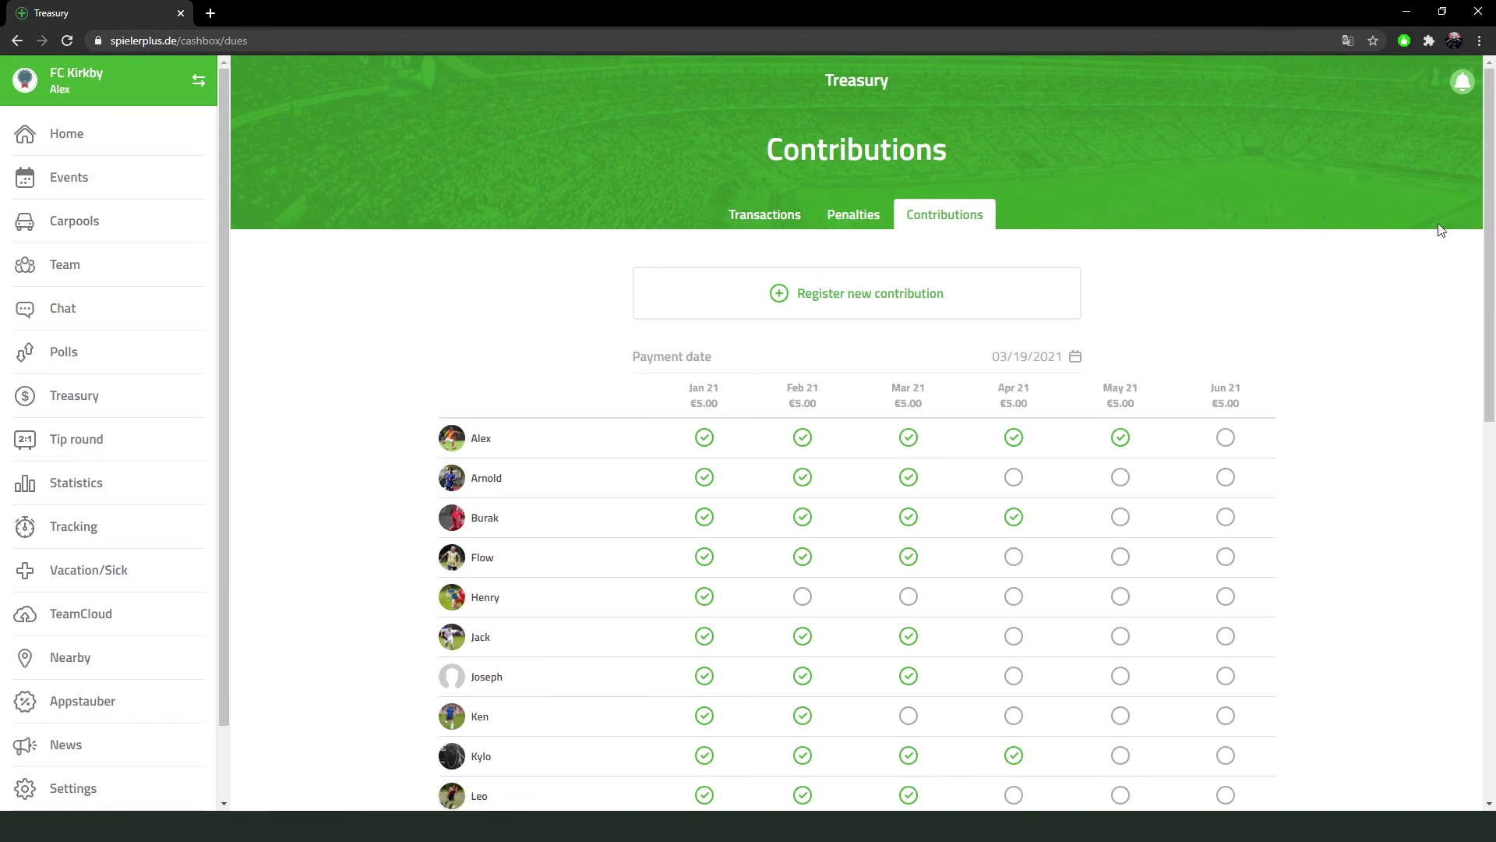
scroll(1469, 333, "down", 3)
scroll(1469, 333, "down", 7)
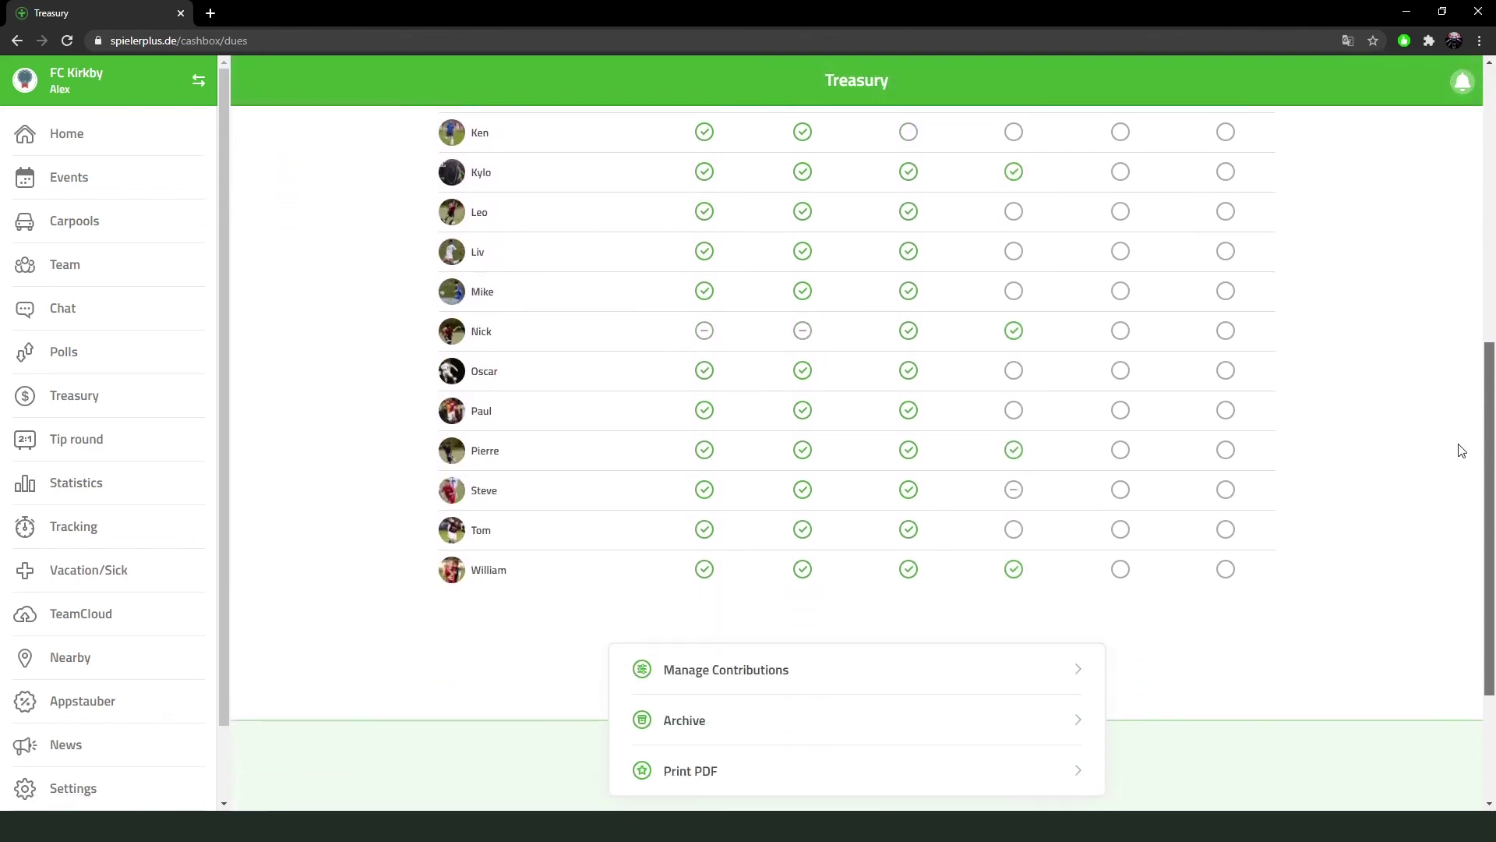
left_click(1040, 558)
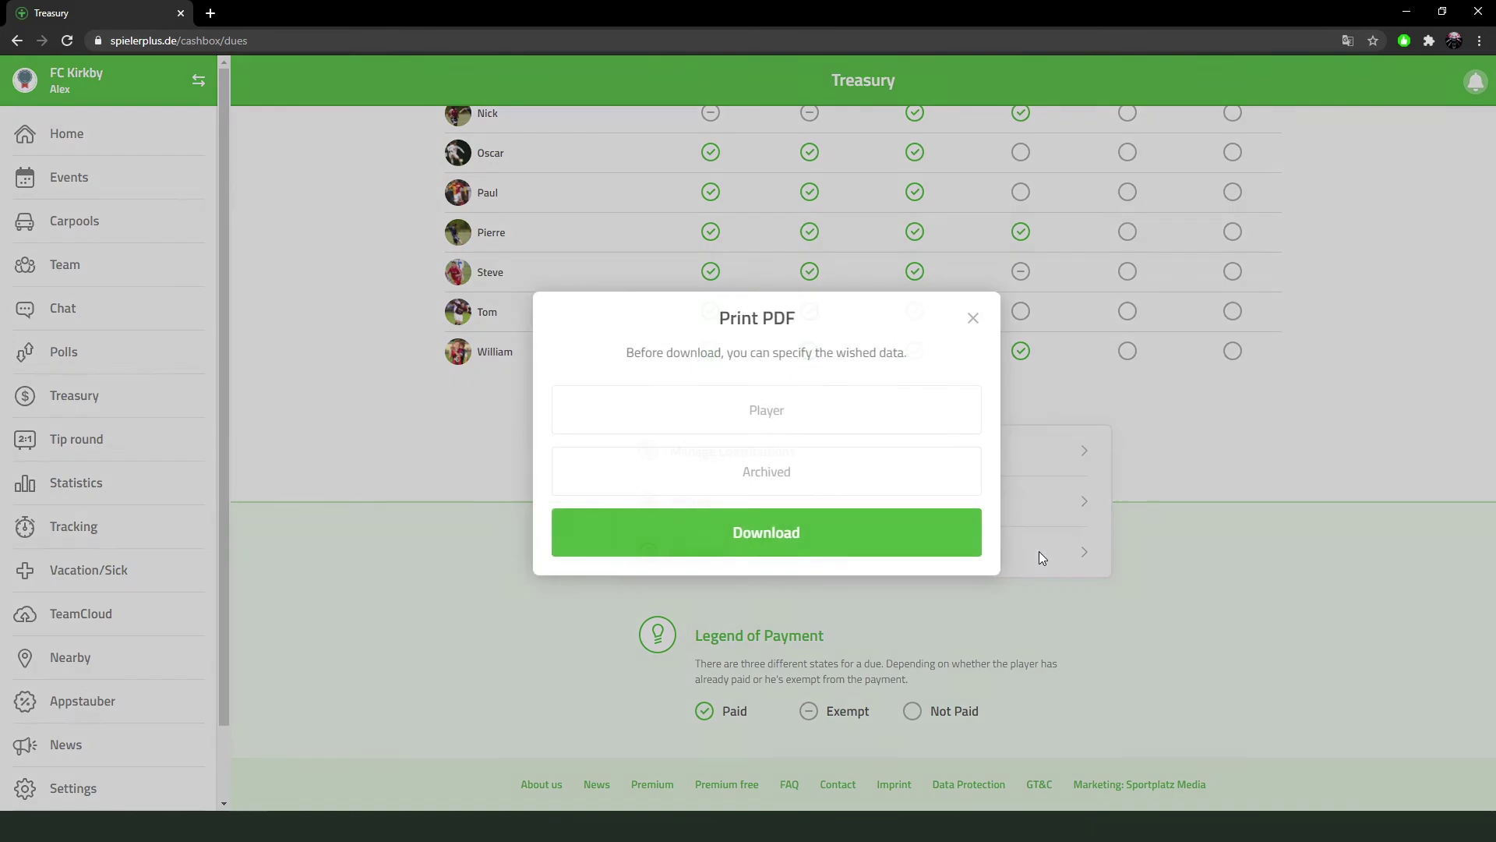
left_click(873, 408)
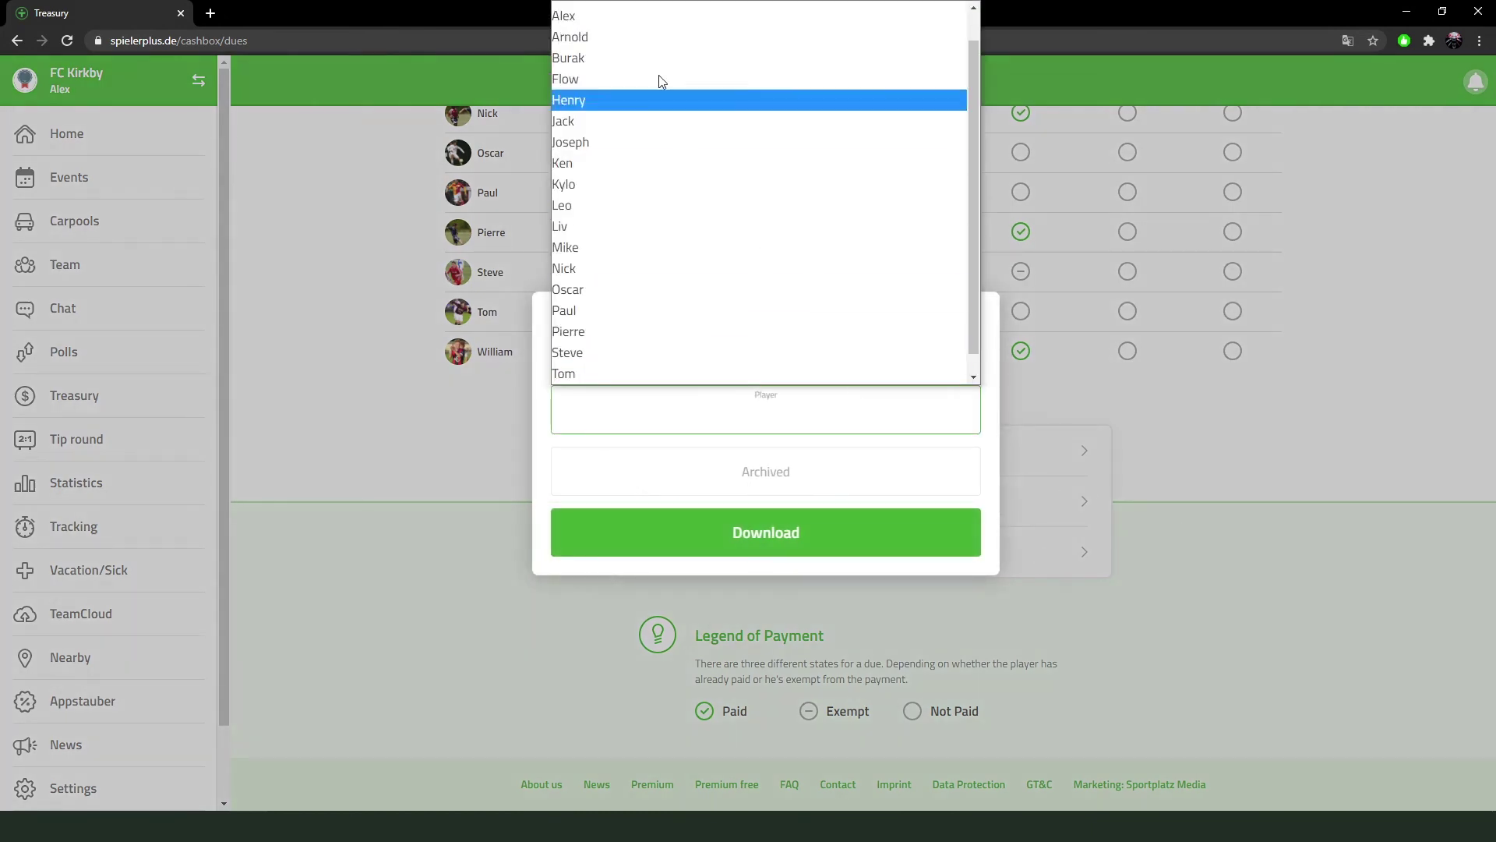
left_click(649, 27)
left_click(792, 468)
left_click(760, 542)
left_click(991, 518)
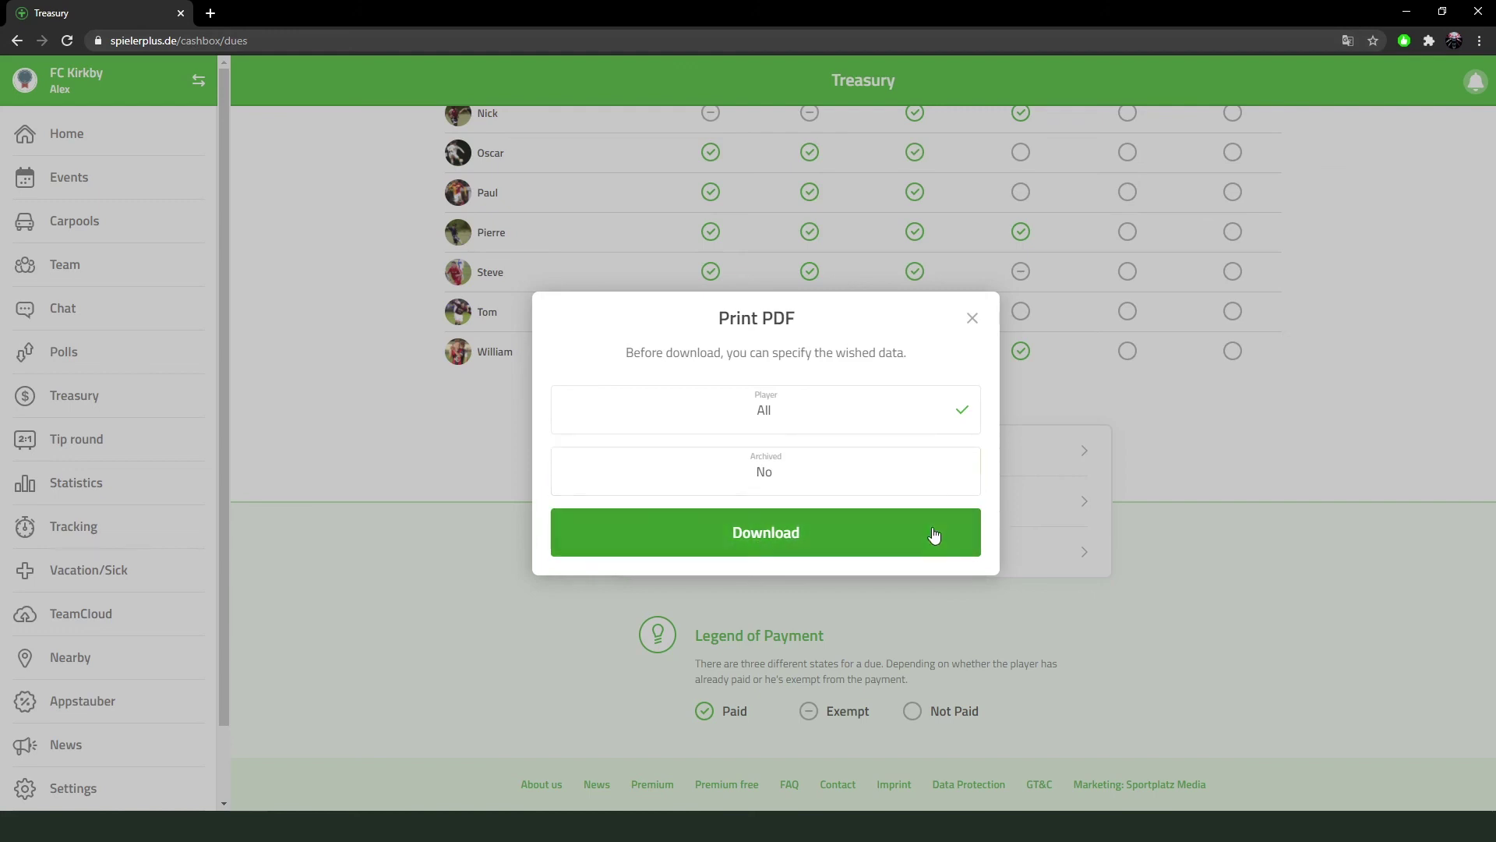
left_click(870, 541)
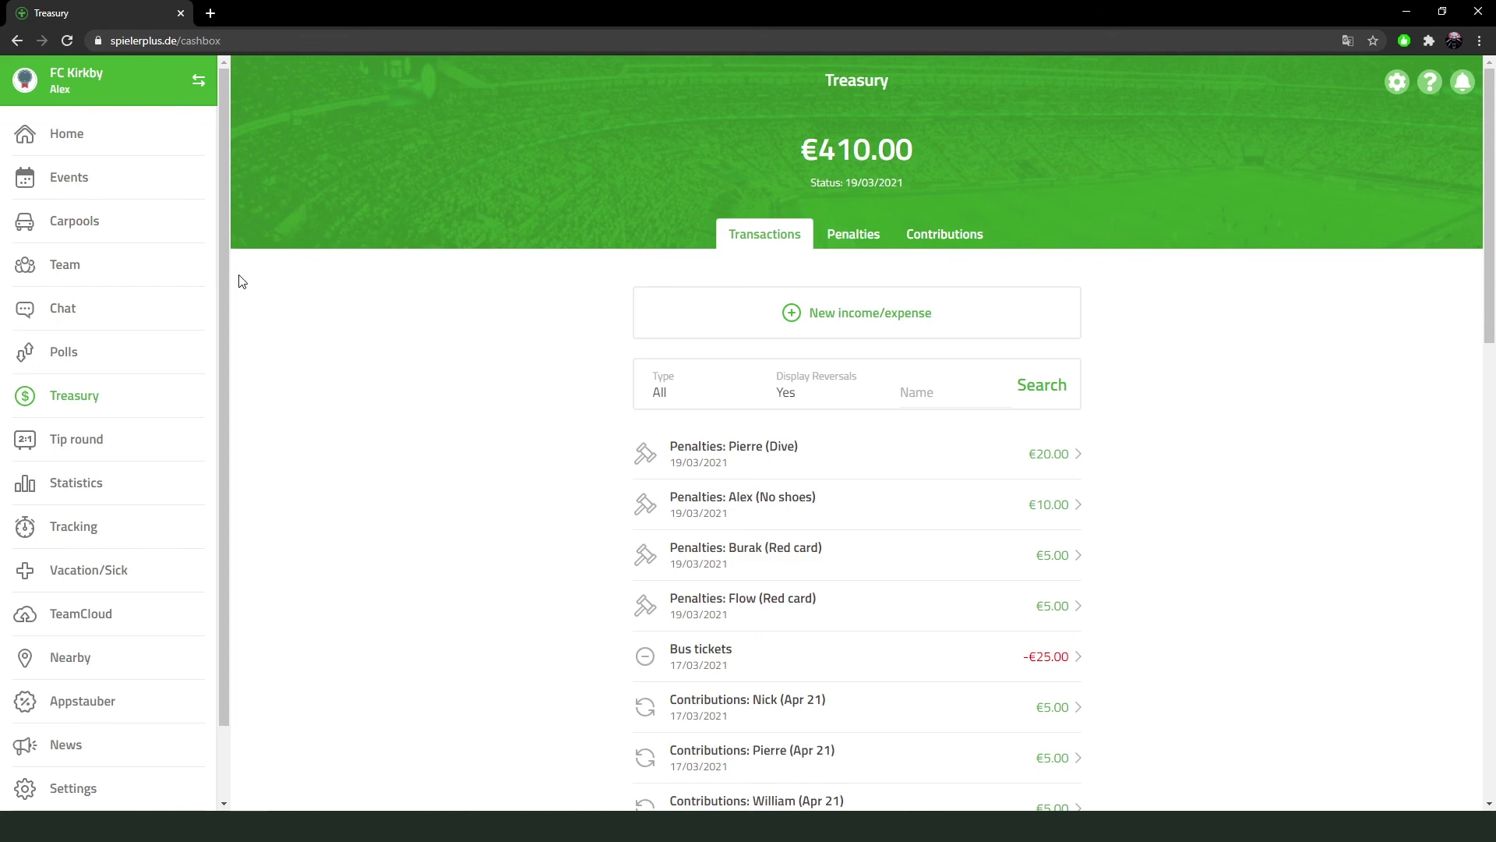
Open the Reset Treasury dialog from the FC Kirkby team settings.
left_click_drag(218, 248, 195, 499)
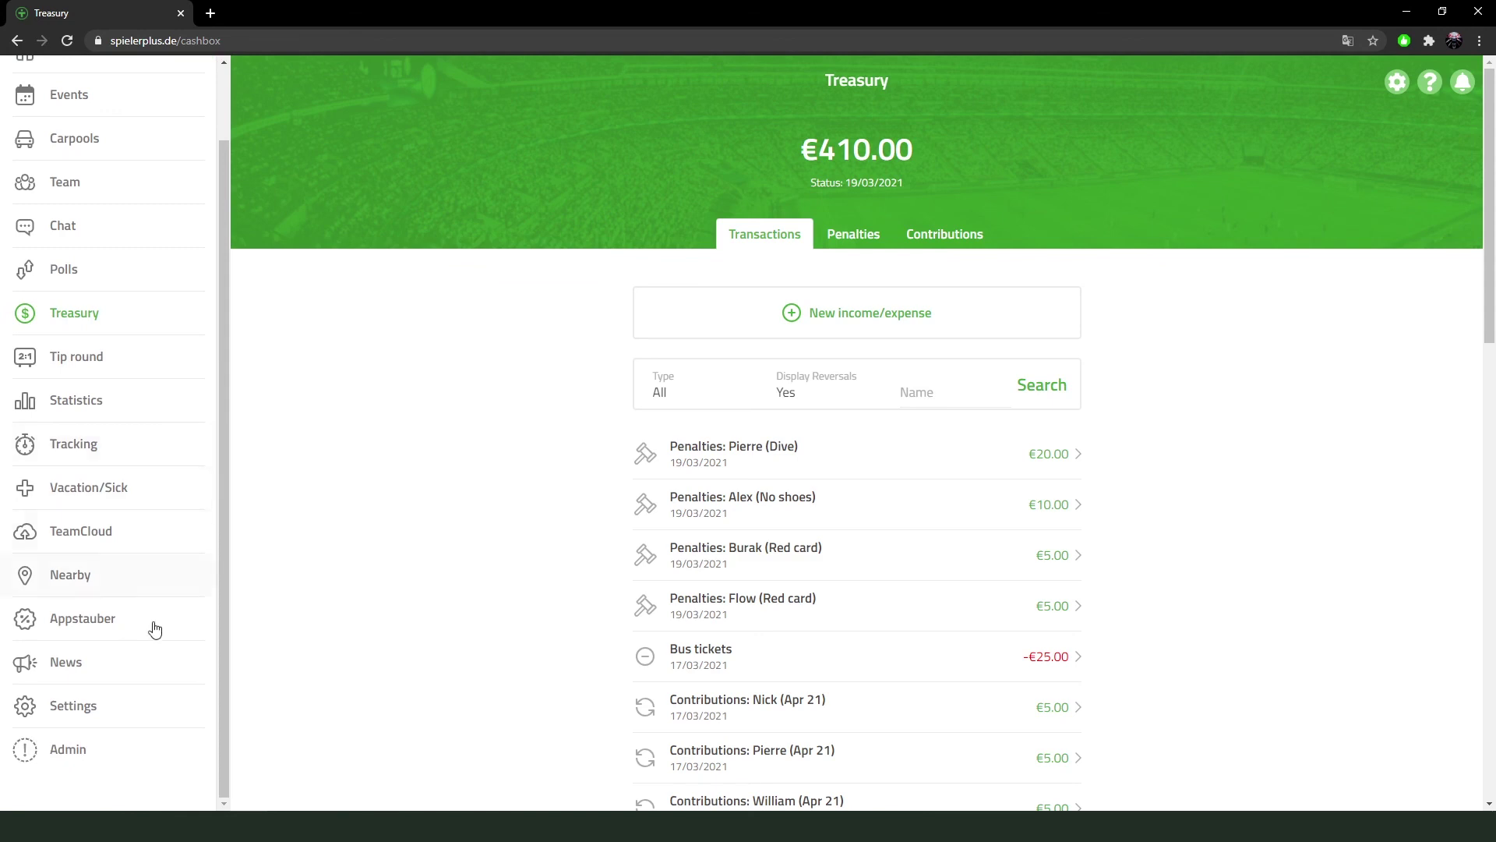
left_click(121, 705)
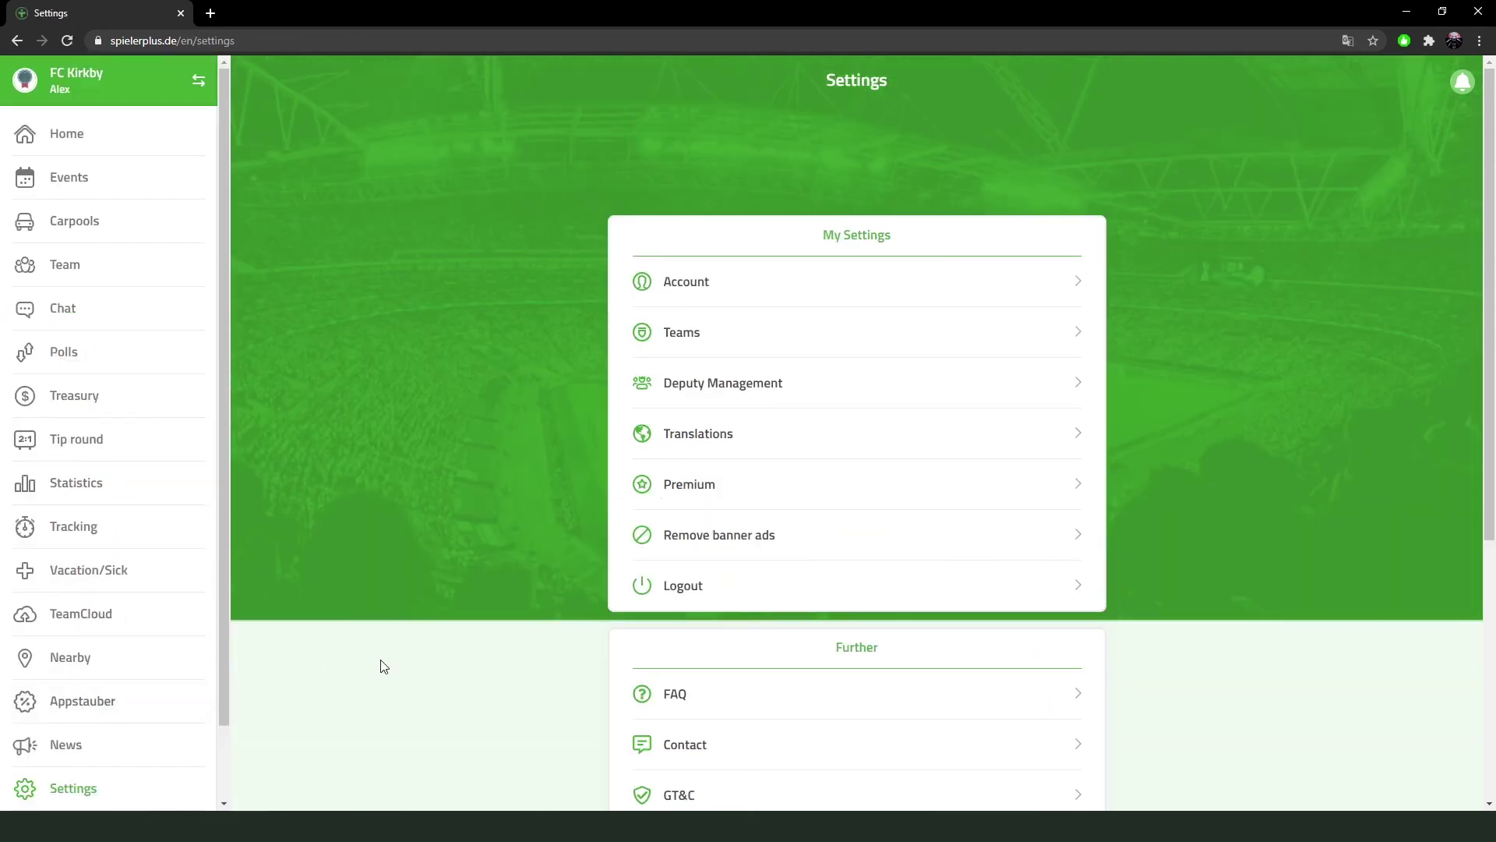
left_click(699, 335)
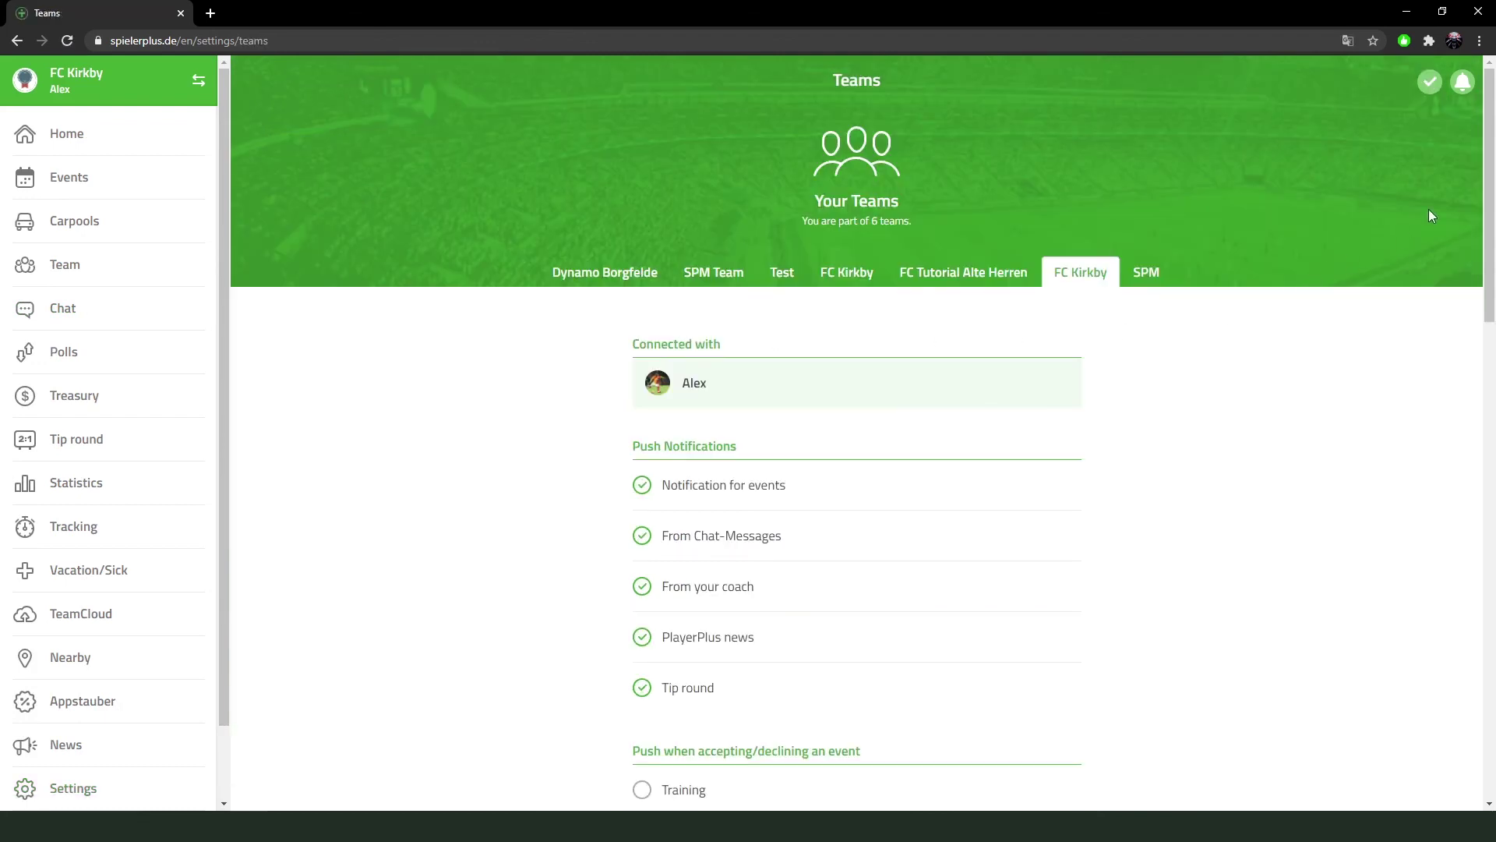
left_click_drag(1491, 146, 1476, 574)
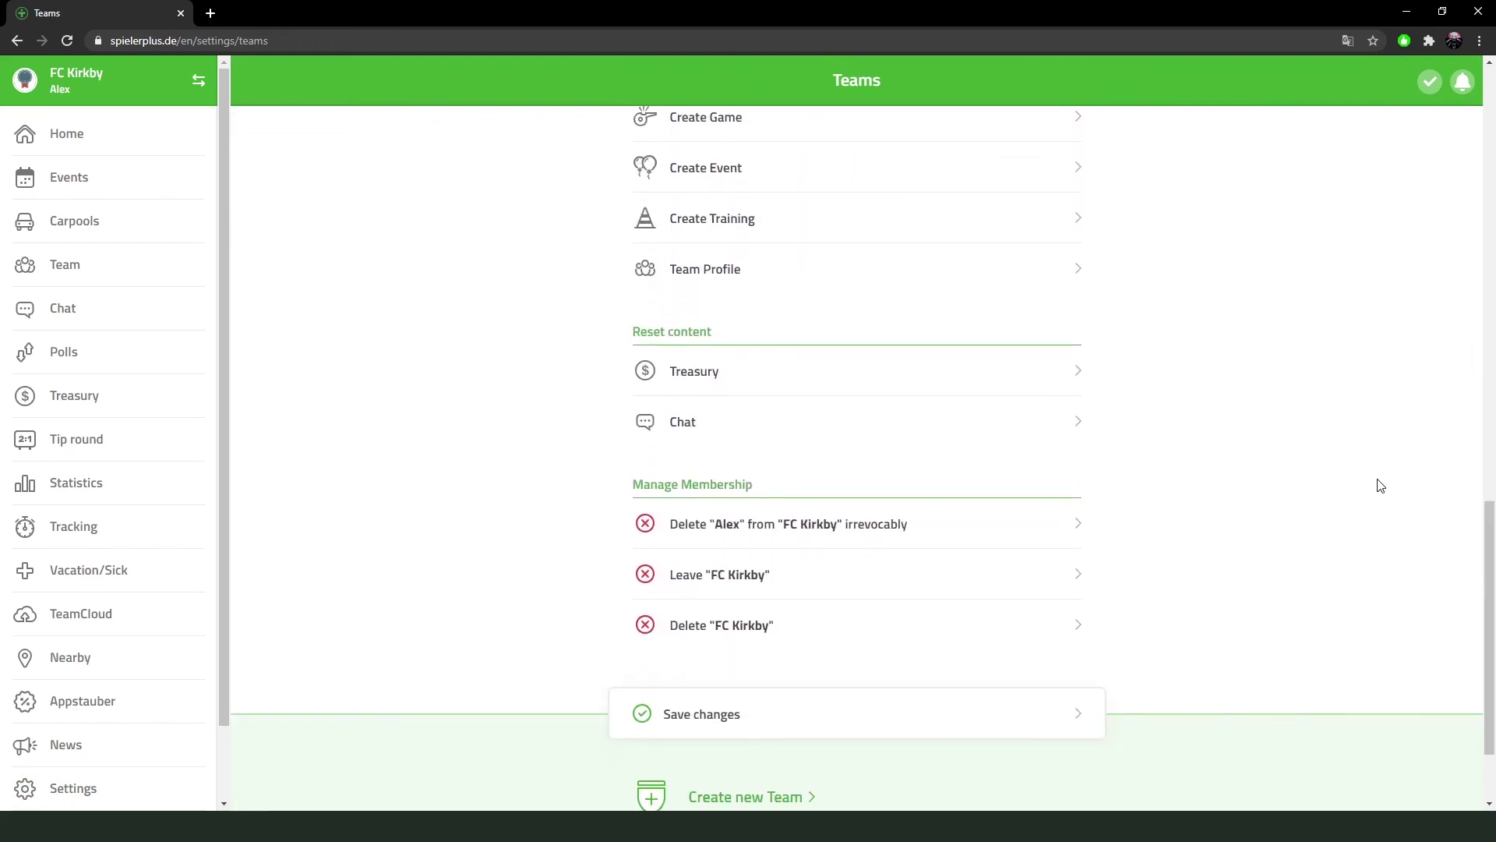
left_click(795, 374)
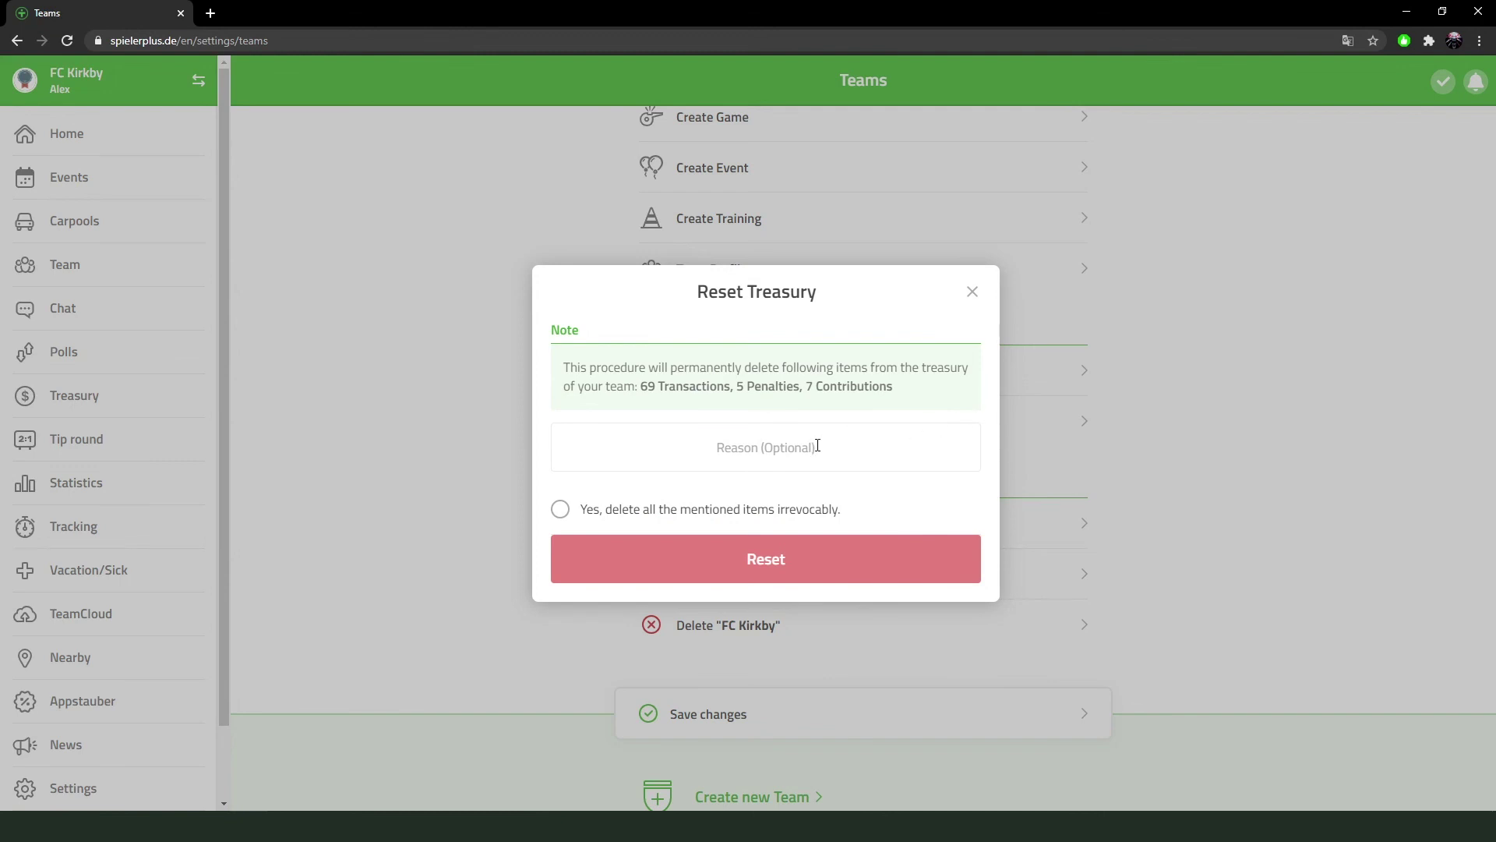
Leave the reason empty, agree to delete all the mentioned items irrevocably, and reset the treasury.
left_click(848, 452)
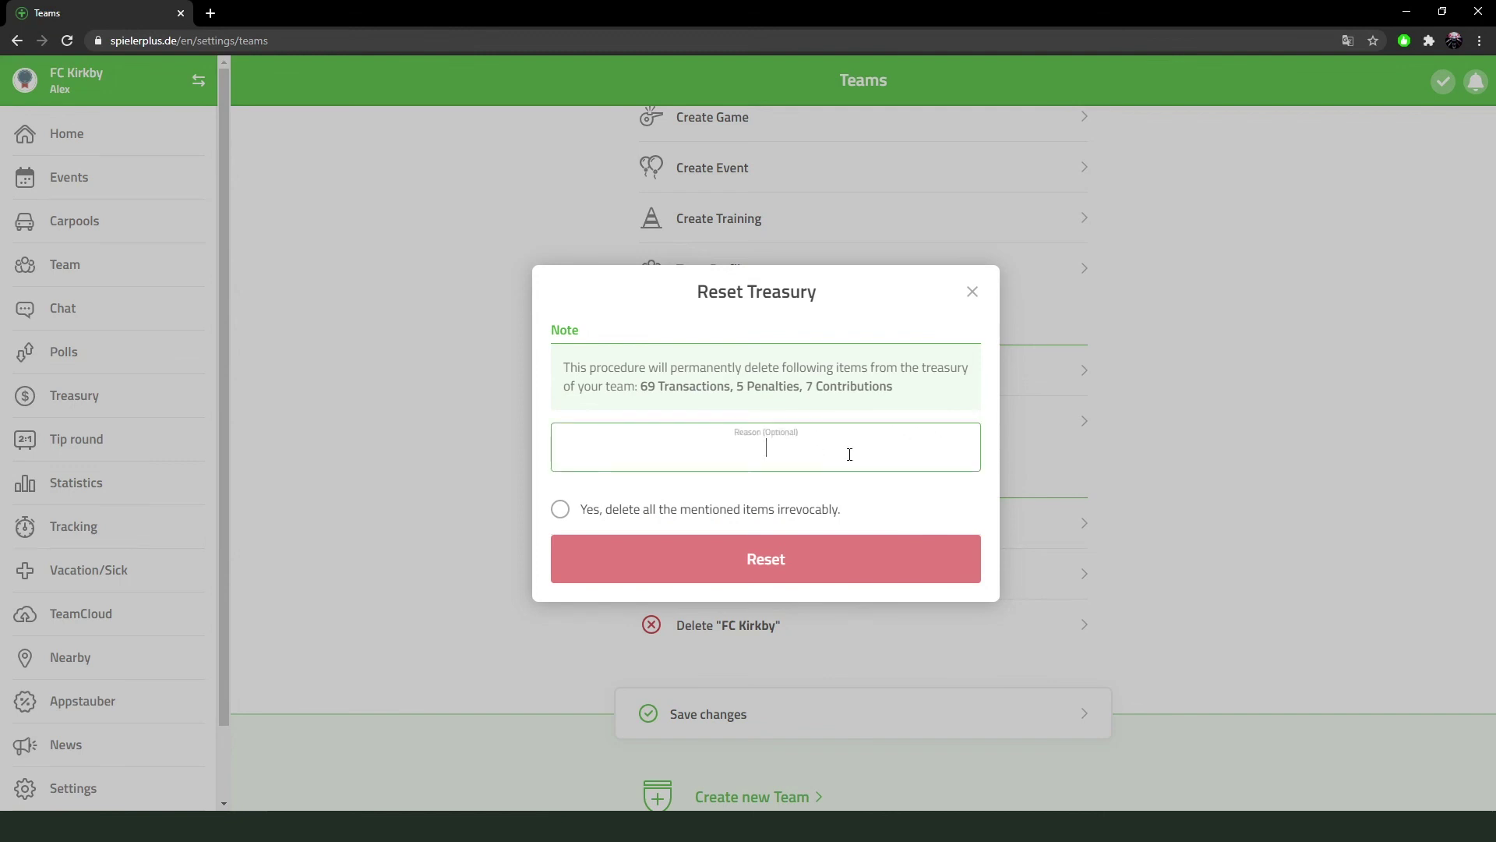
left_click(852, 492)
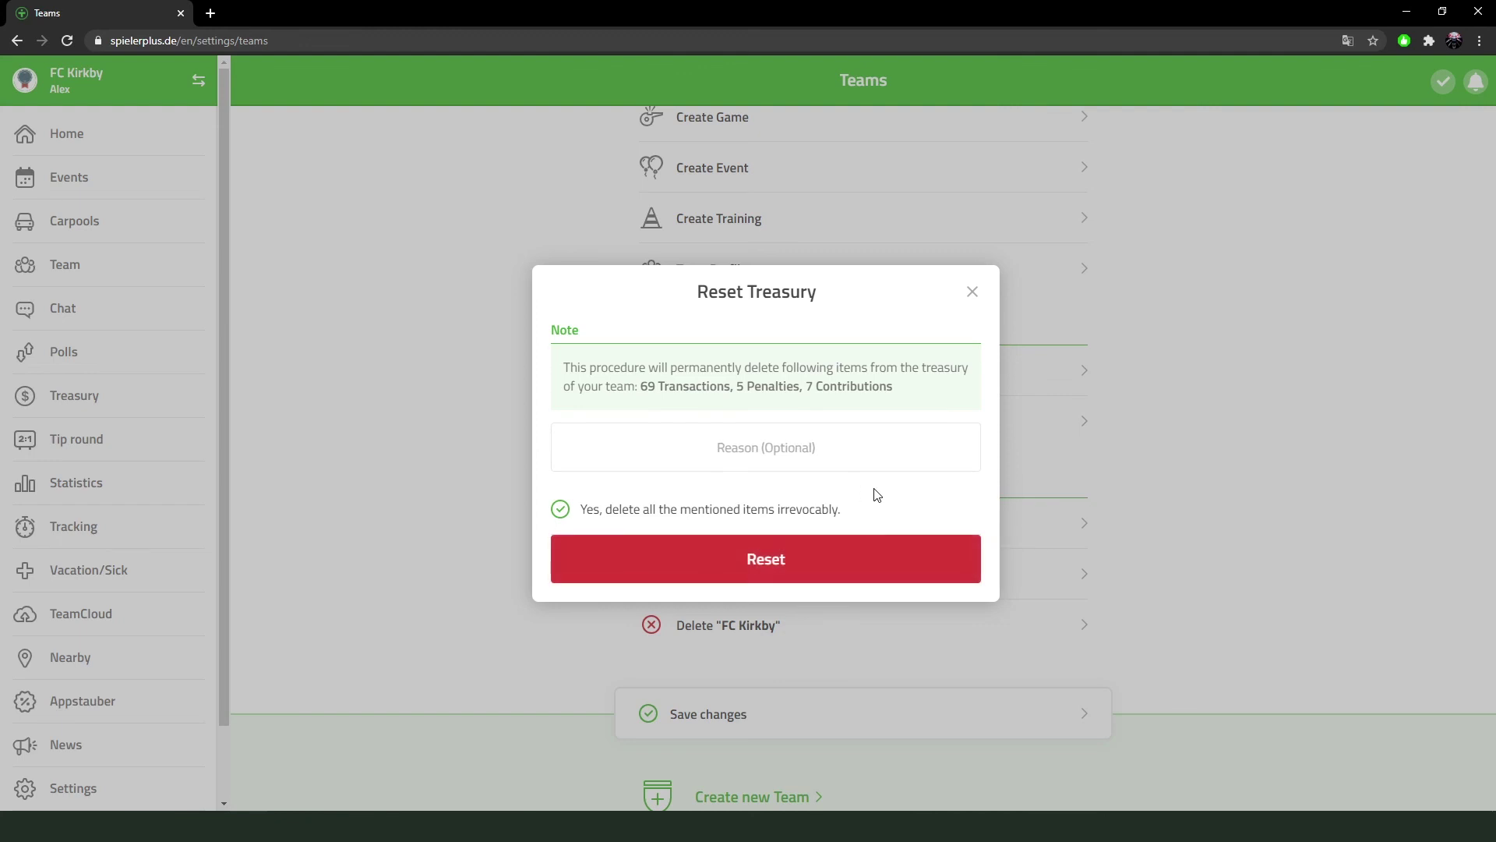
left_click(562, 513)
left_click(561, 513)
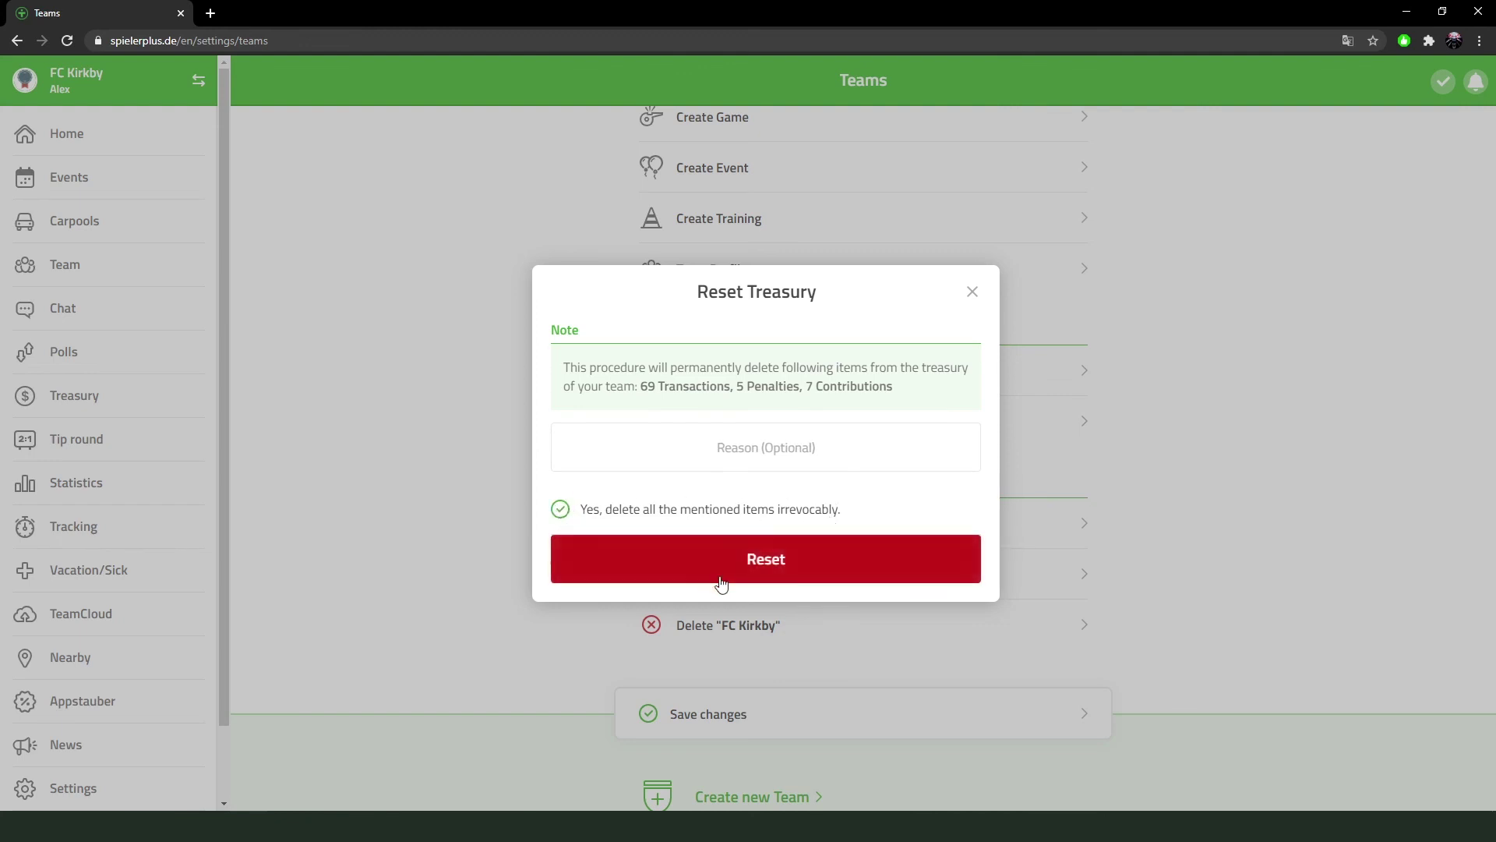
left_click(820, 578)
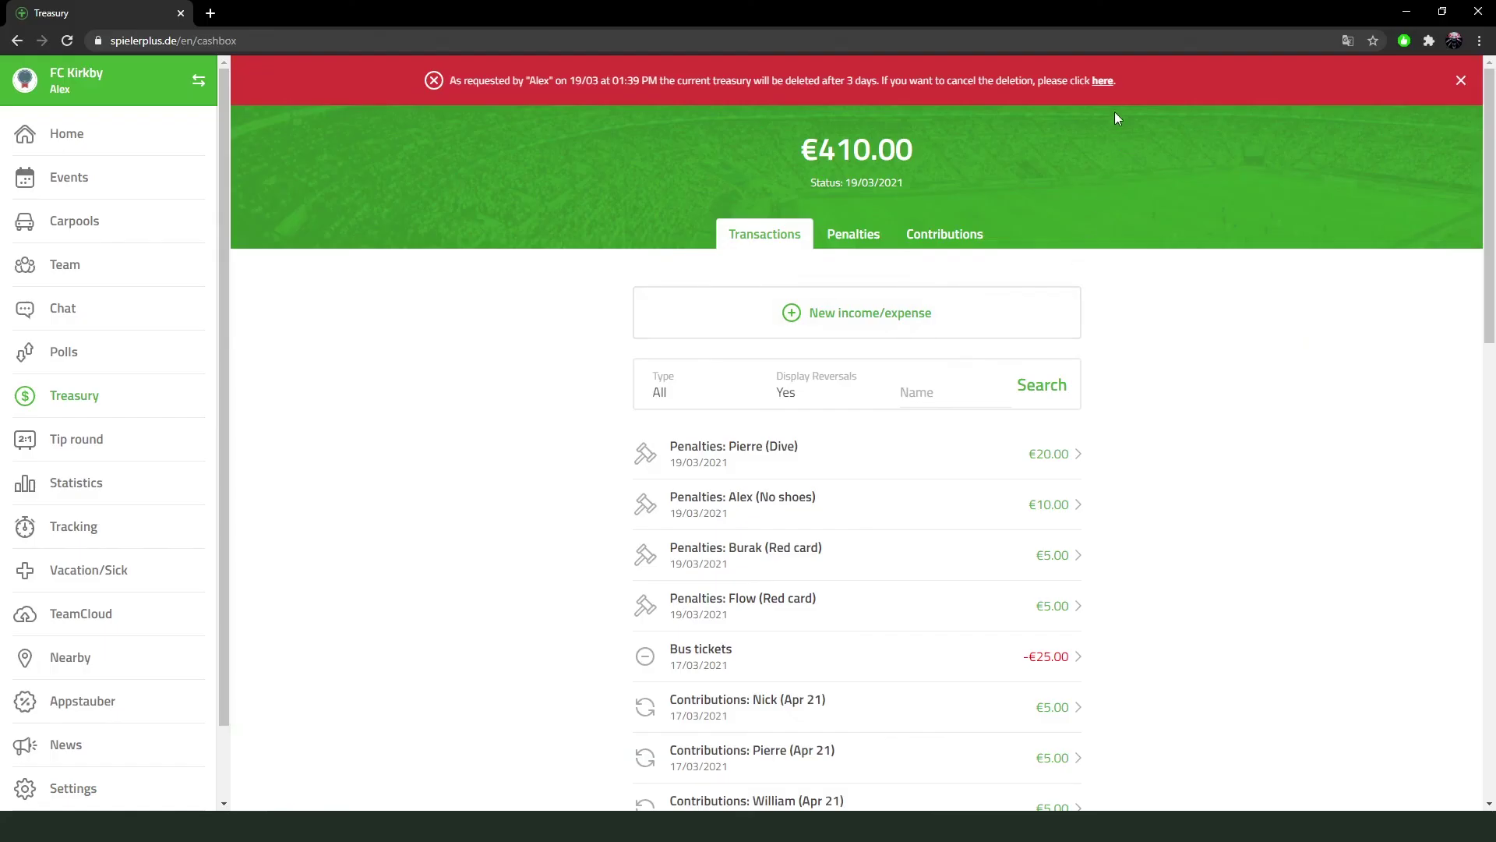
Cancel the pending treasury deletion request and return to the treasury transactions.
left_click(1103, 82)
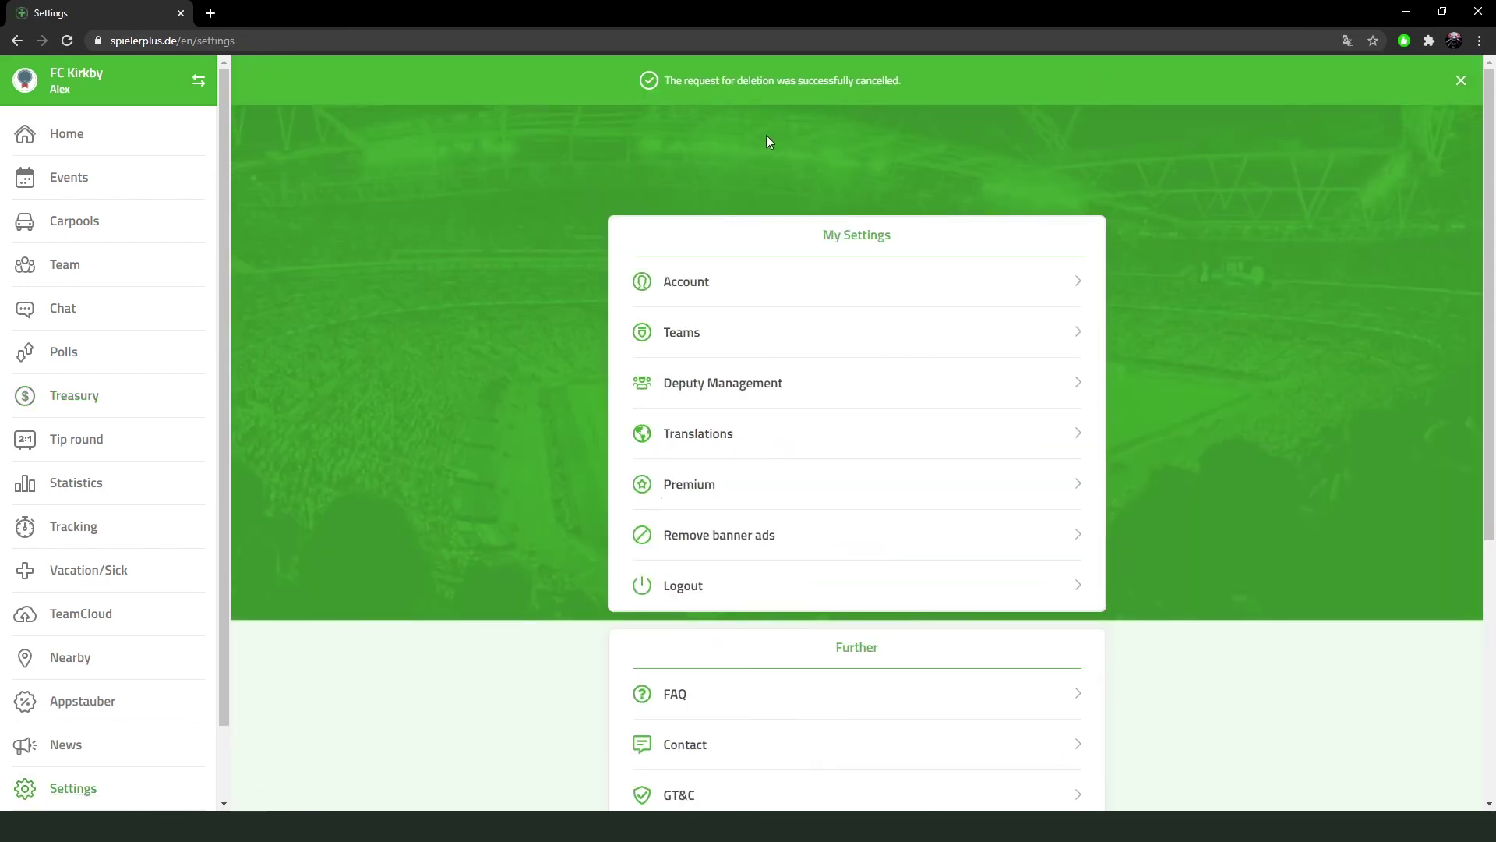
key("alt+Left")
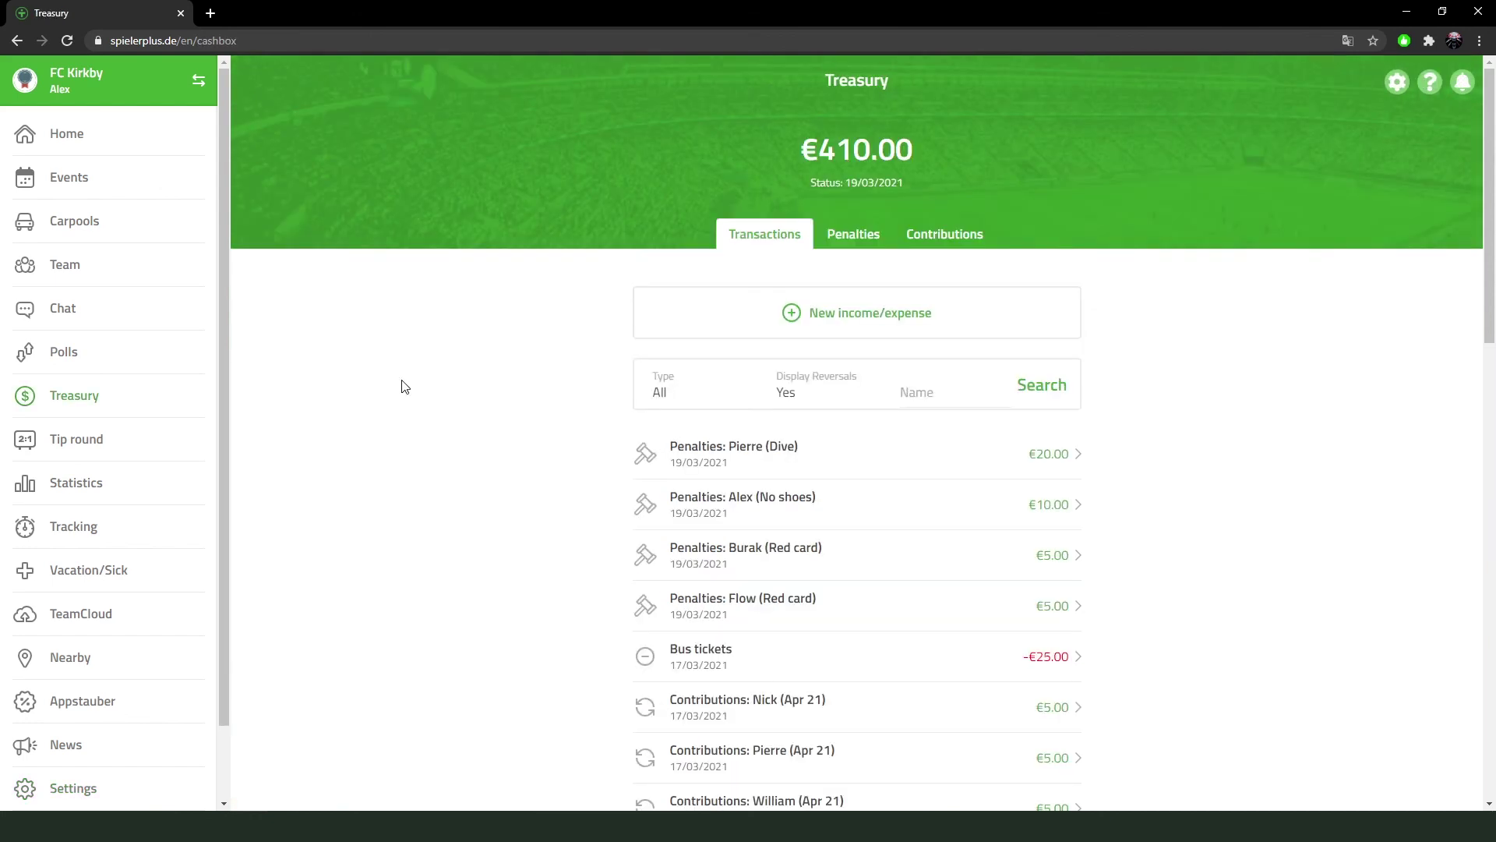